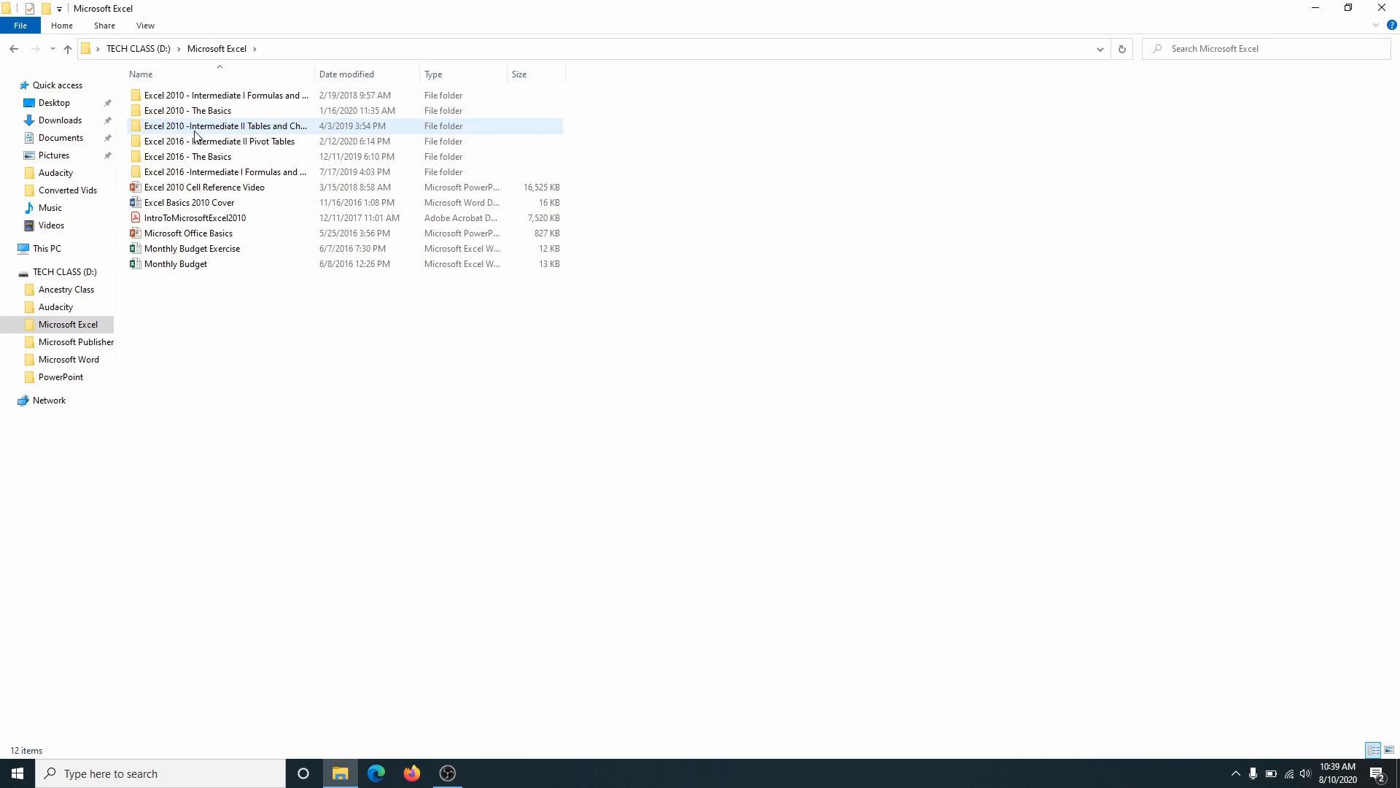
Open the Monthly Budget workbook from the Microsoft Excel folder.
double_click(145, 266)
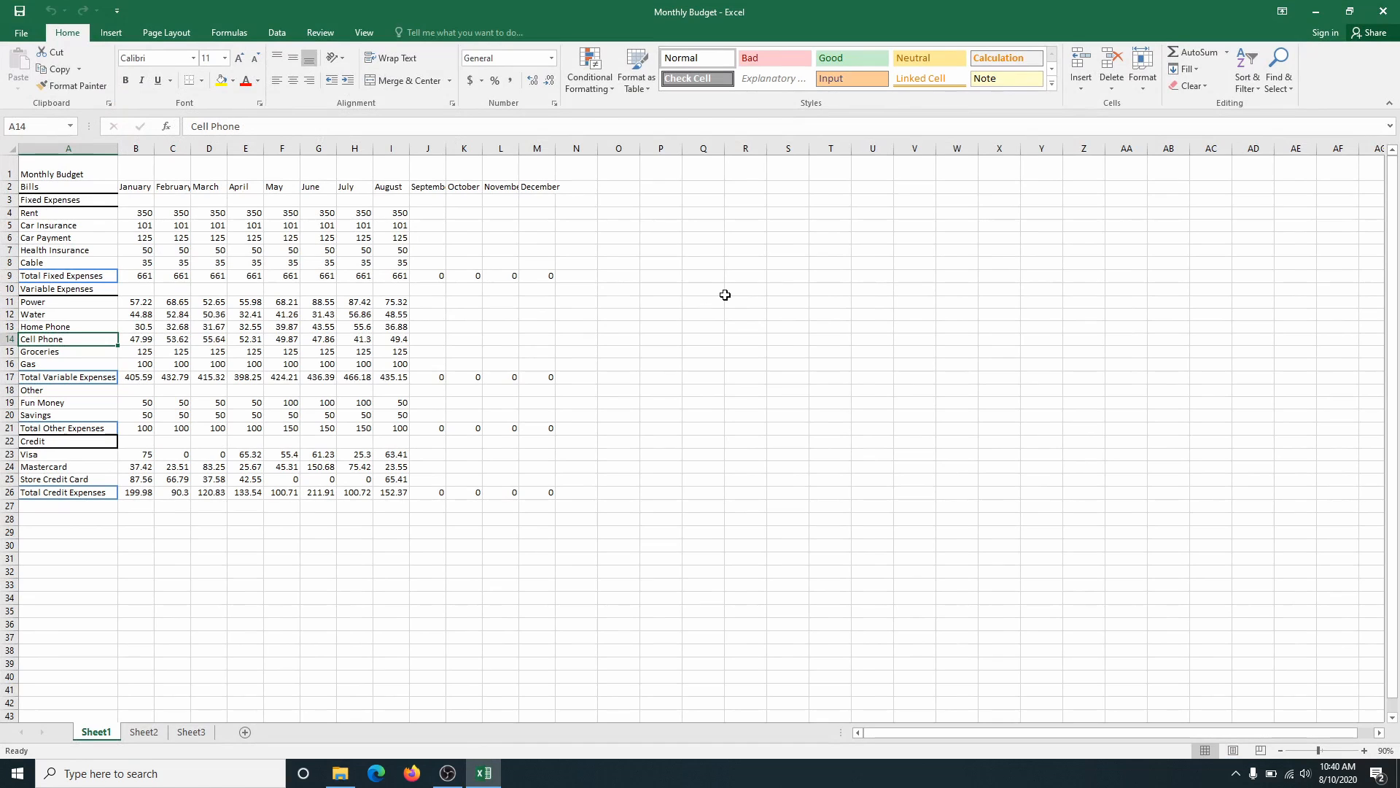
Open the basicsort workbook from the Excel 2010 - The Basics folder, and close it again to return to Monthly Budget.
left_click(22, 33)
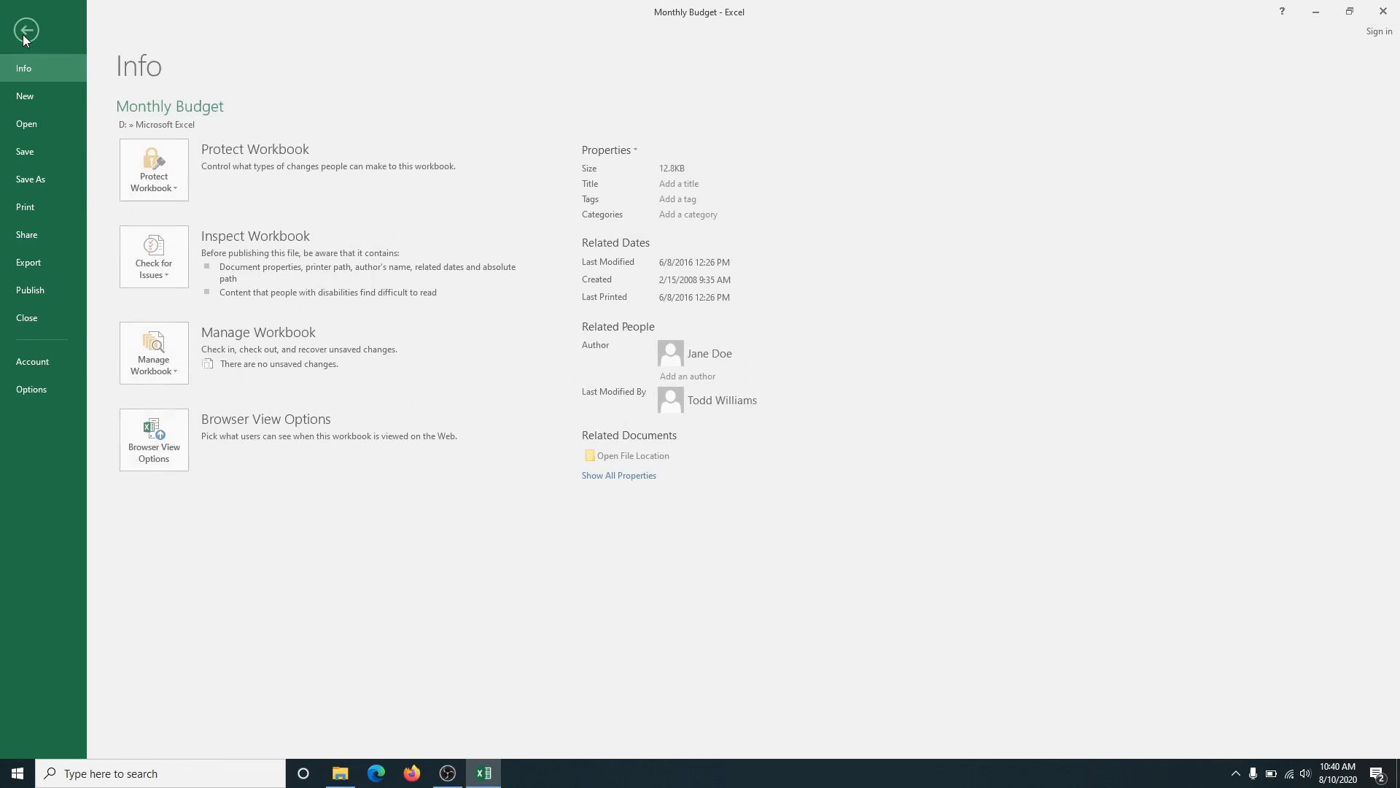
left_click(29, 124)
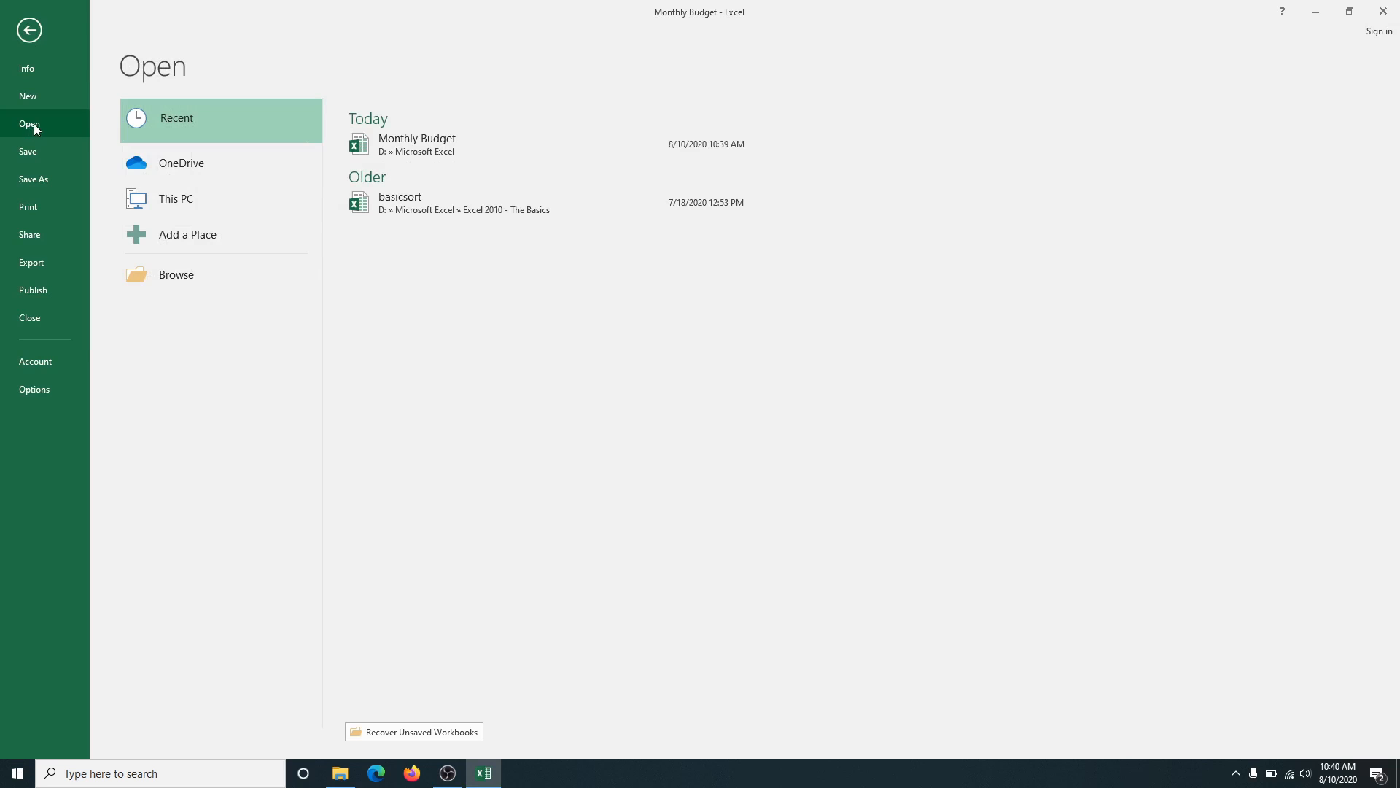
left_click(167, 277)
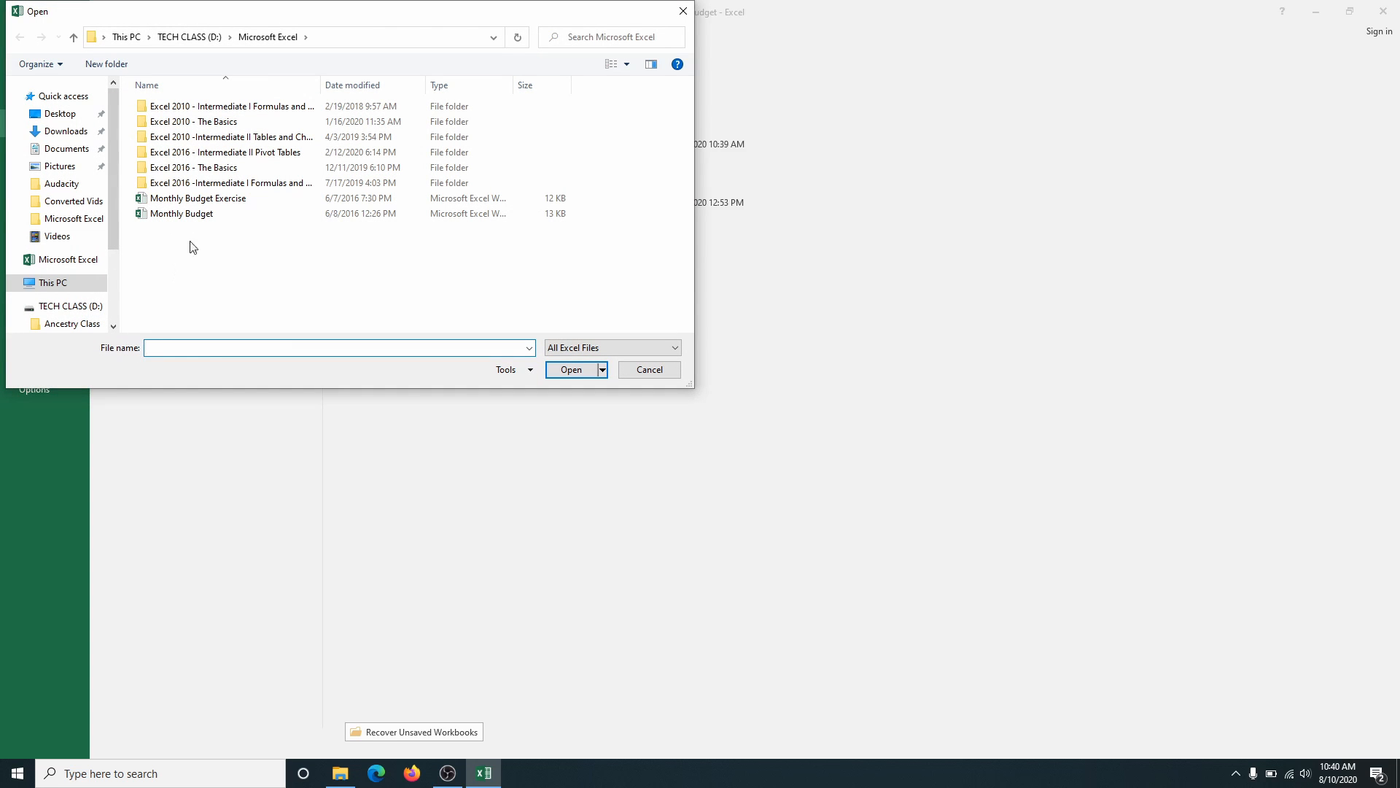
double_click(171, 122)
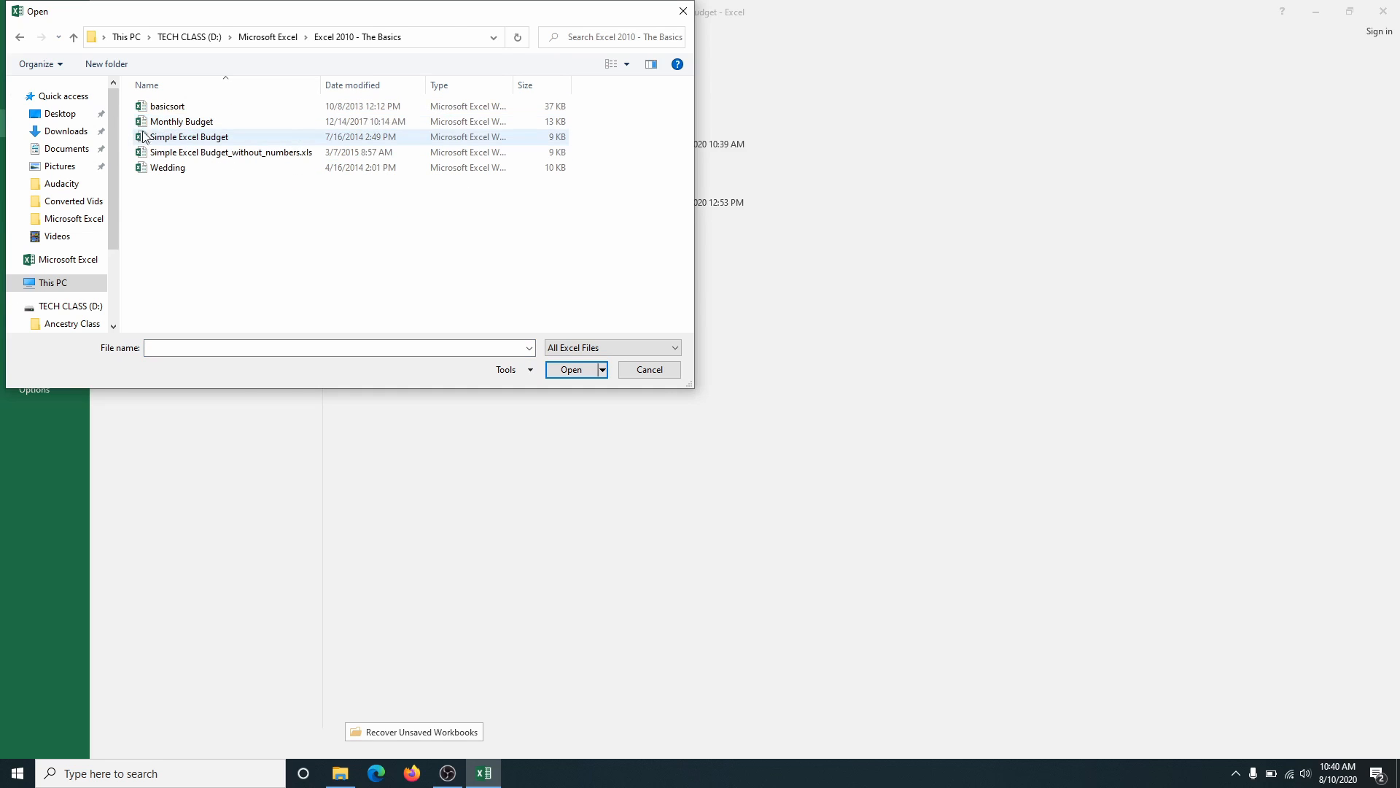
double_click(167, 107)
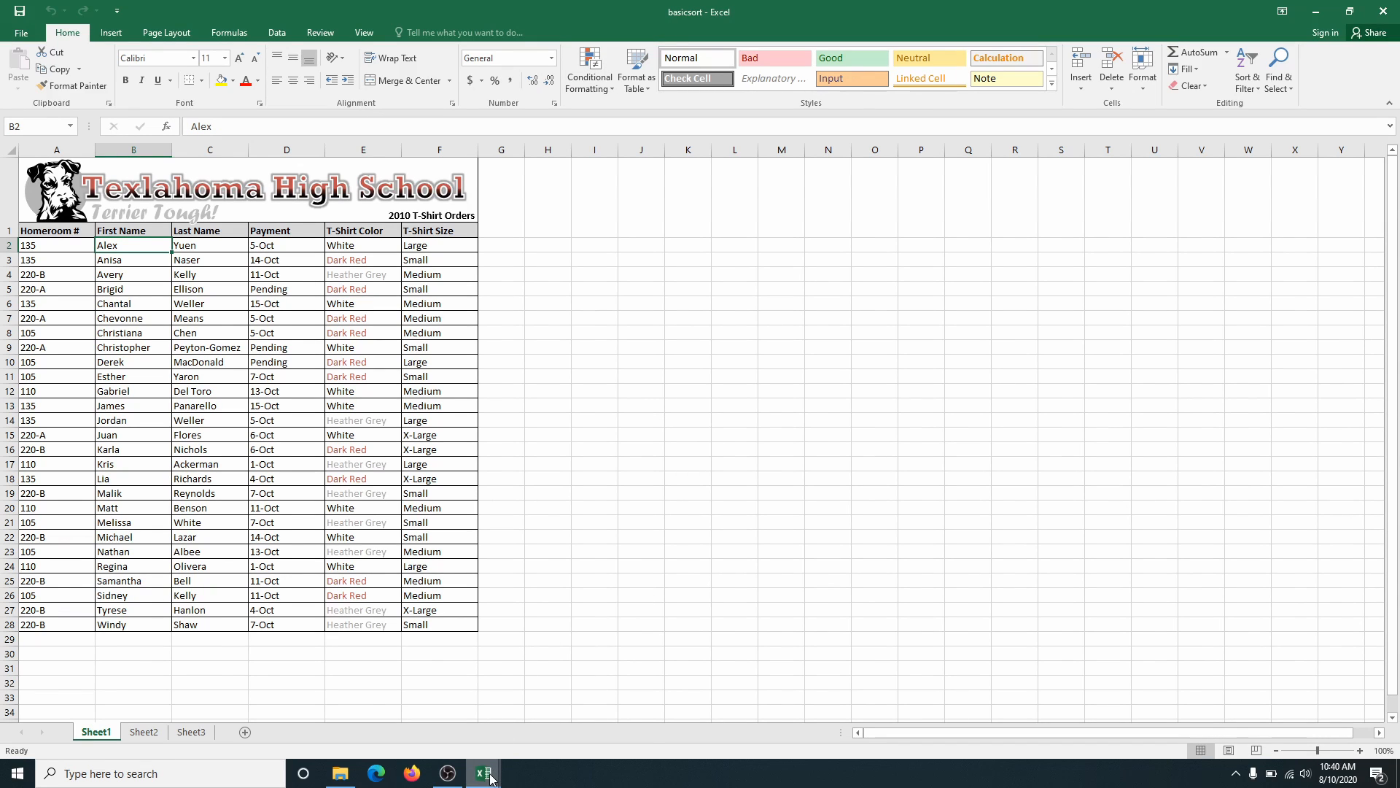
mouse_move(490, 778)
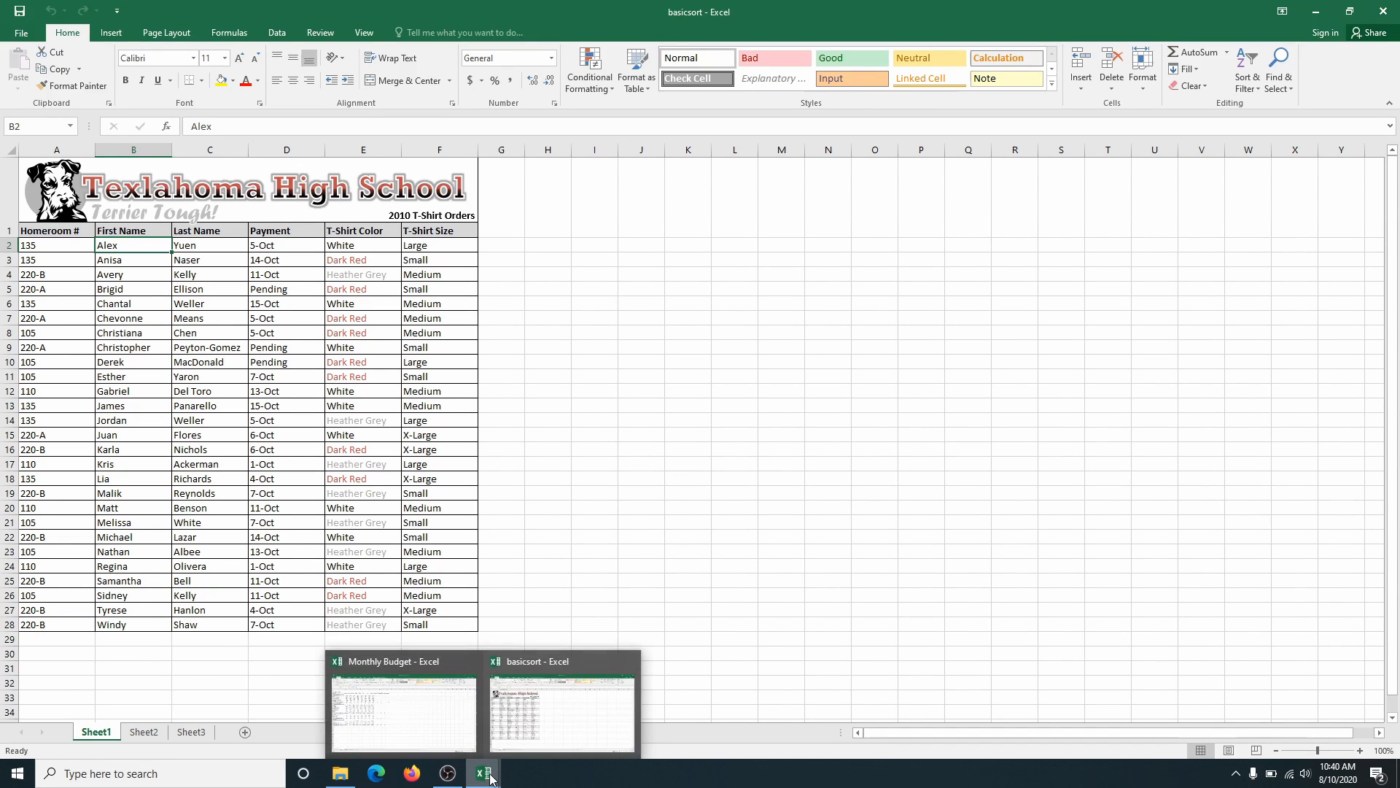
left_click(629, 661)
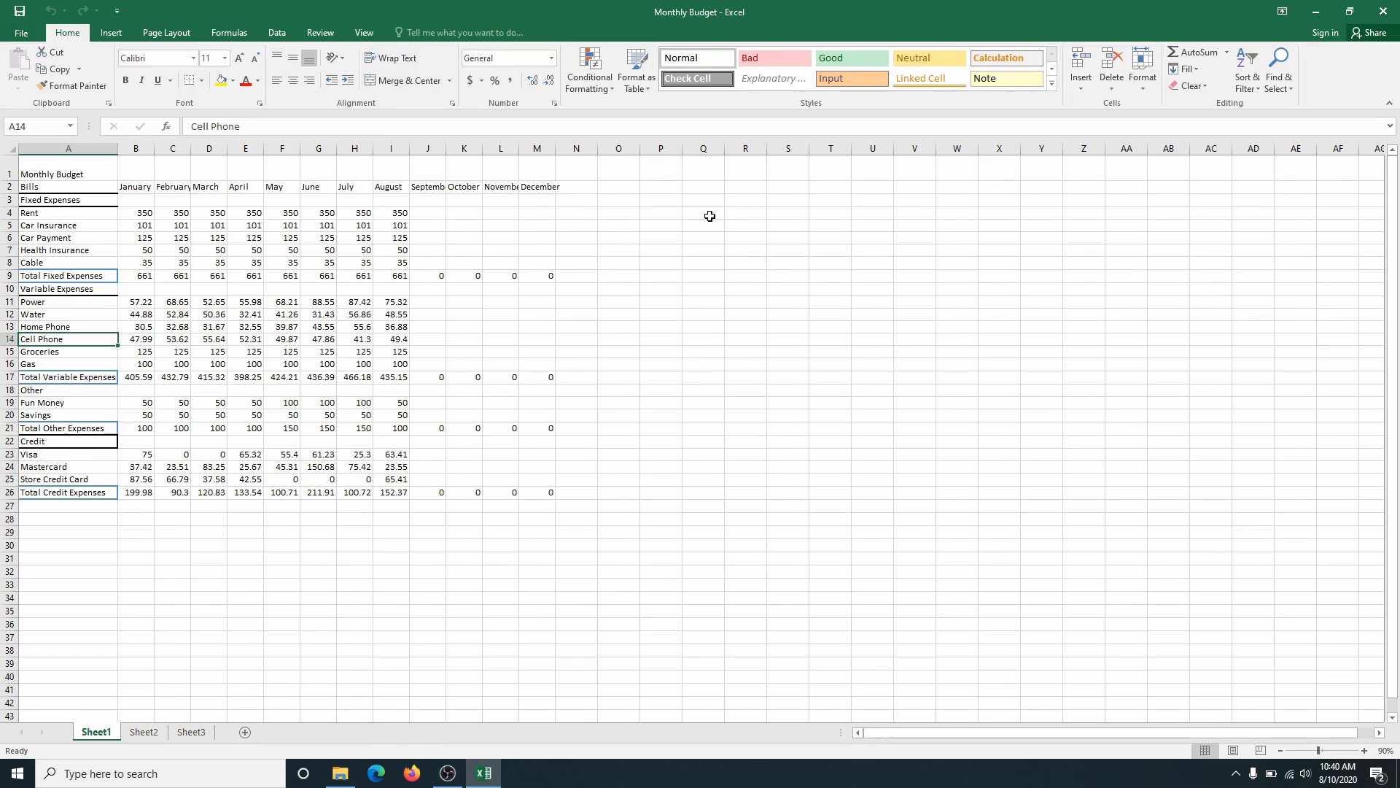
Move the September to December block from J2:M26 to a new position starting at cell P2.
left_click_drag(428, 186, 551, 495)
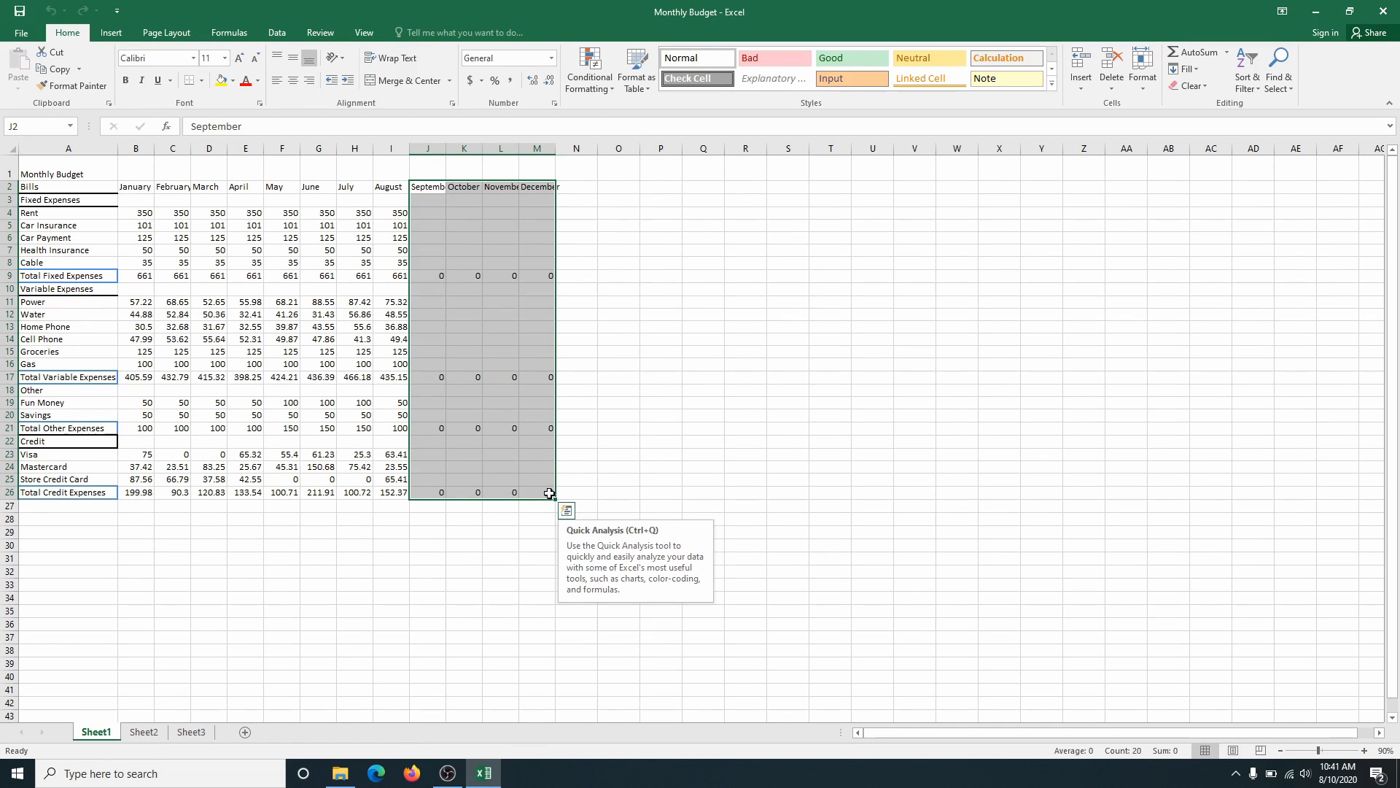
key("ctrl+c")
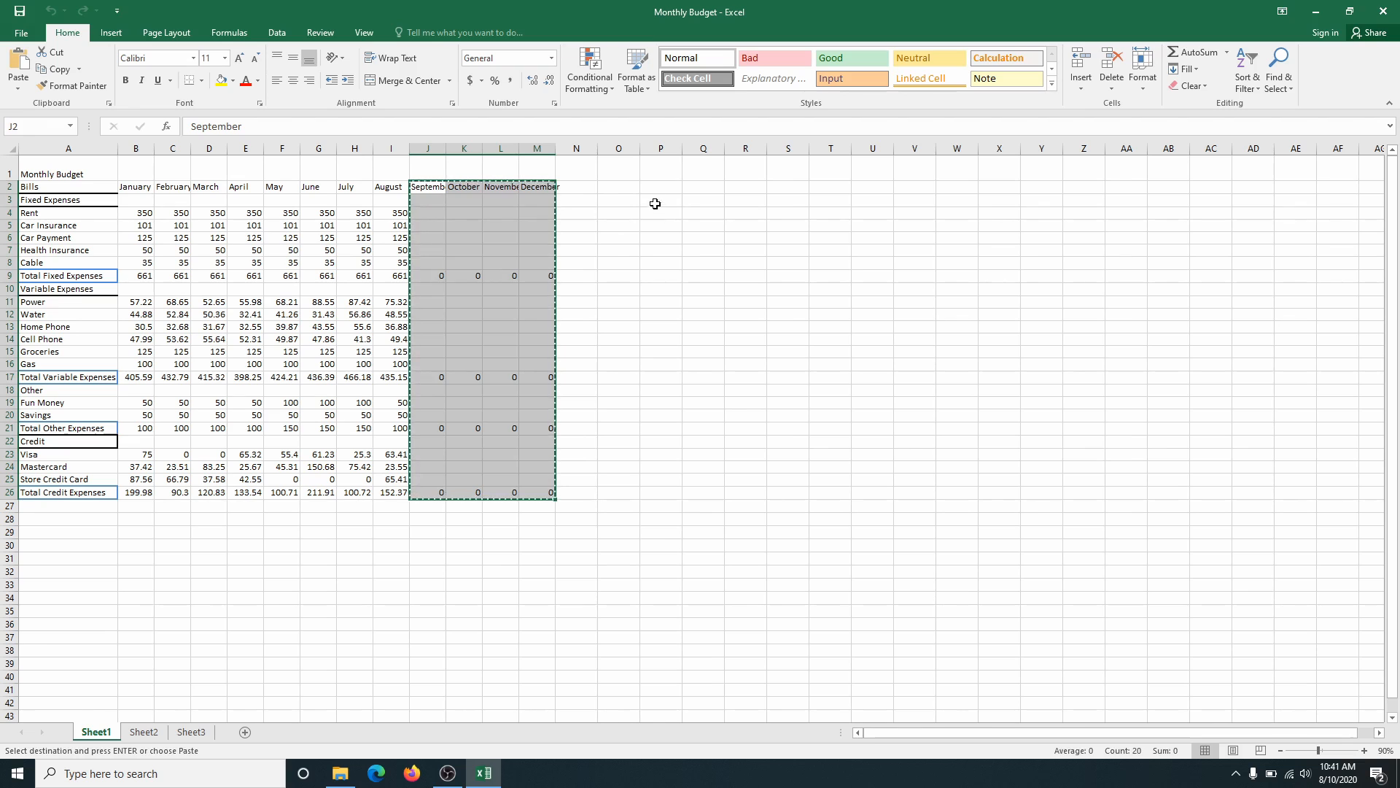
left_click(659, 189)
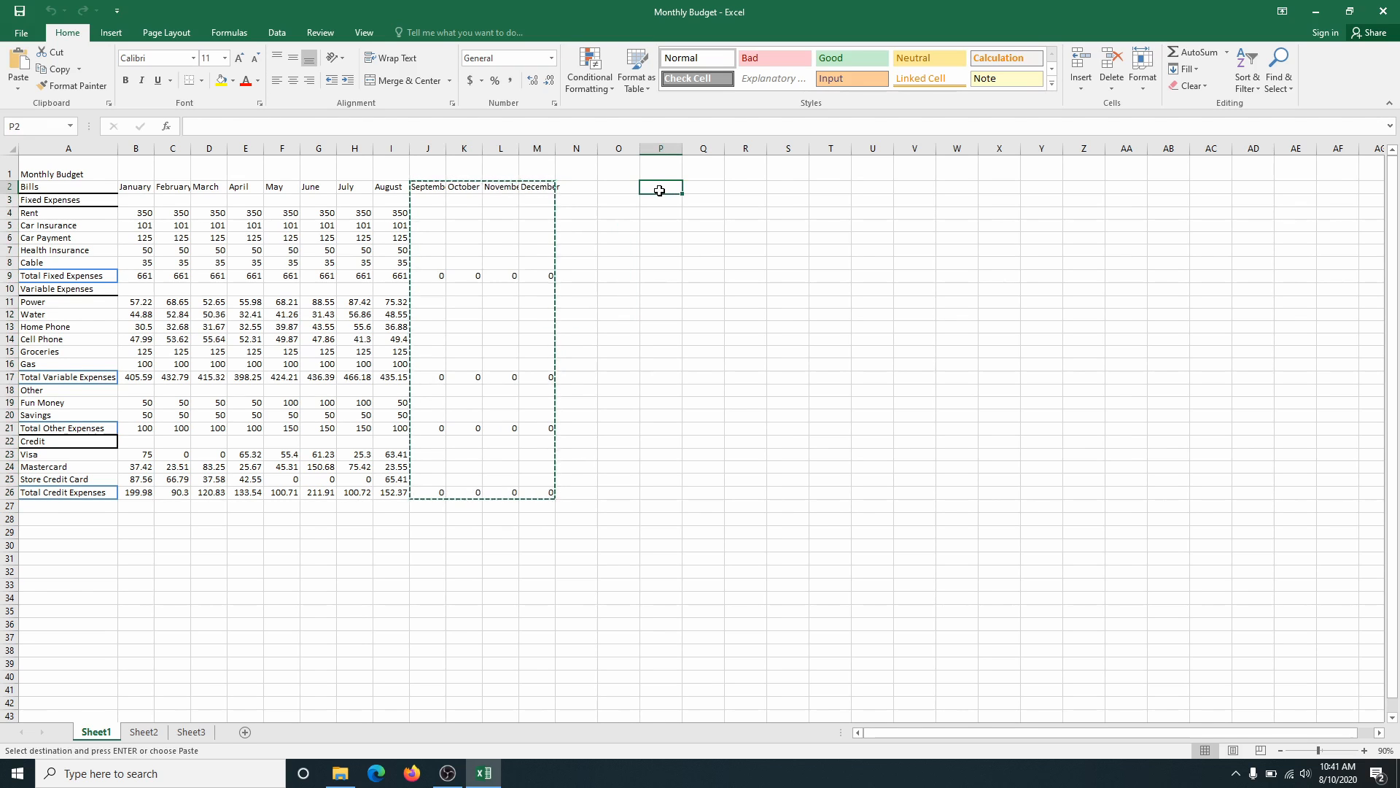
key("ctrl+v")
left_click(662, 202)
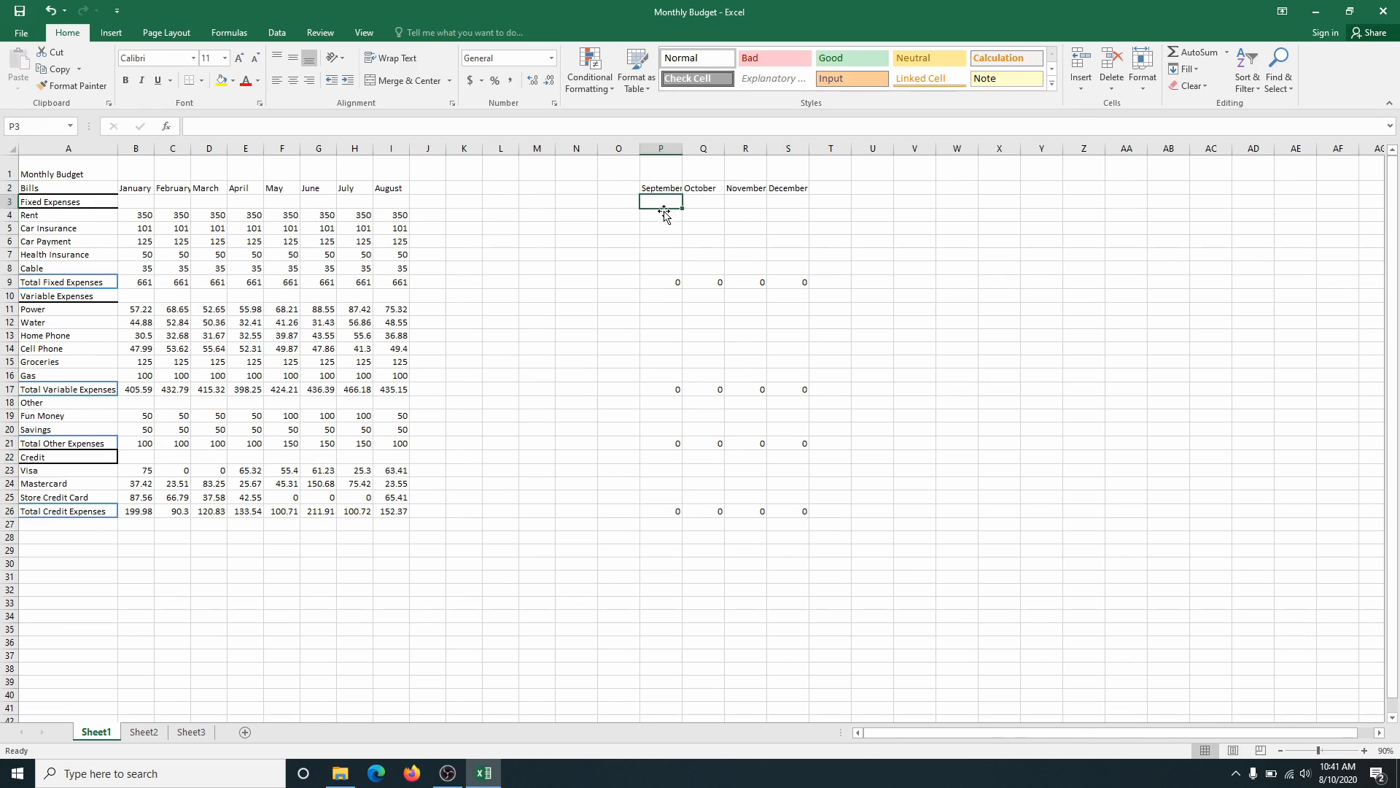
Enter a Rent amount of 350 for each month from September to December in P4:S4.
left_click(664, 218)
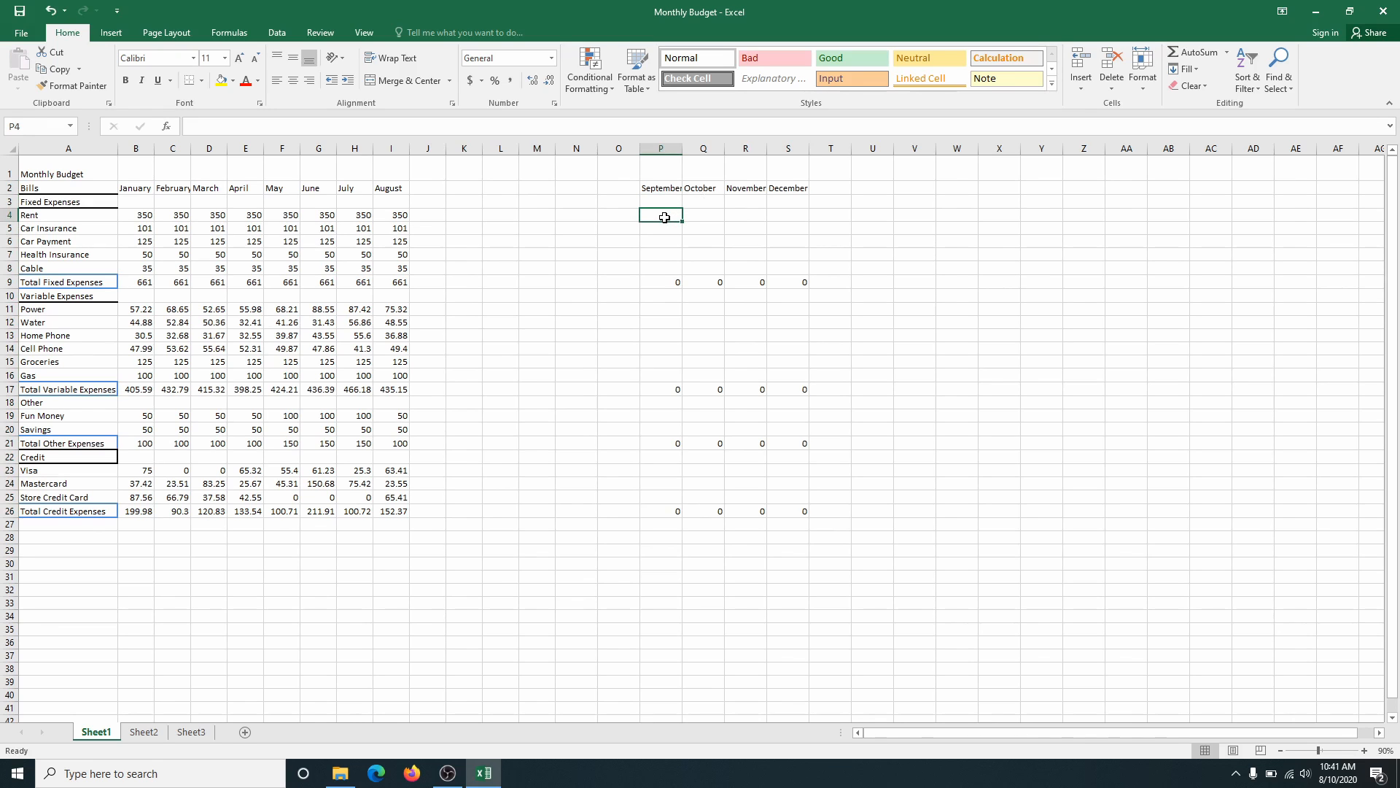
type("350")
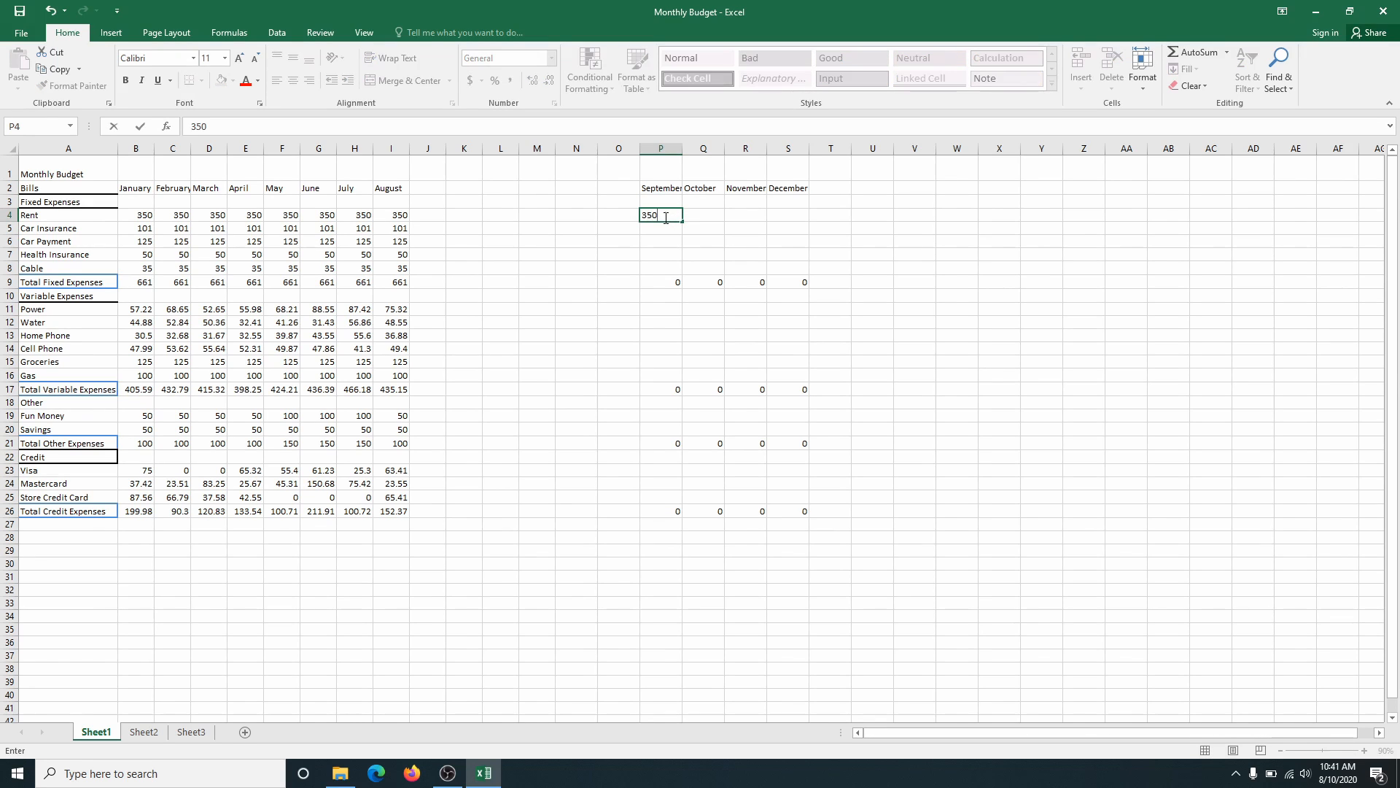
key("Tab")
type("350")
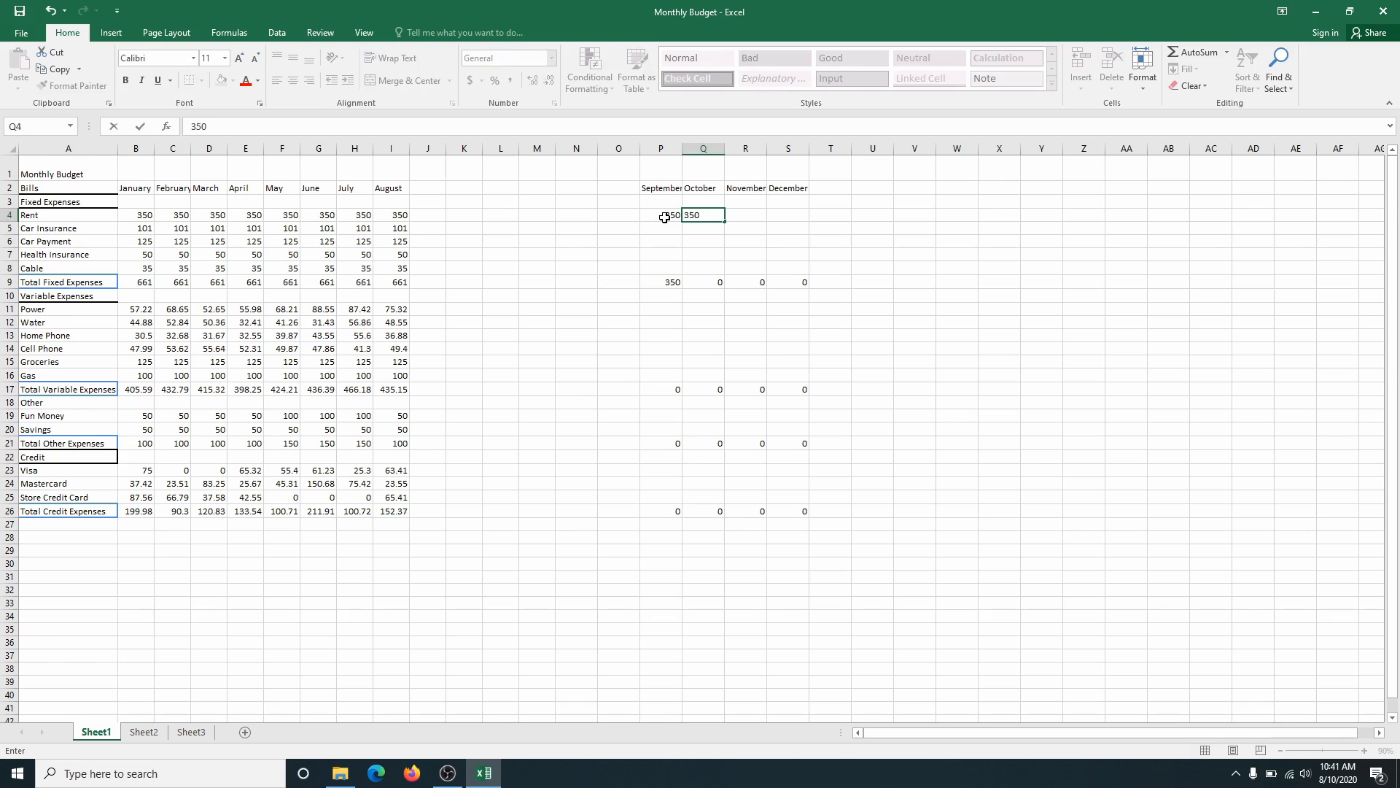
key("Tab")
type("350")
key("Tab")
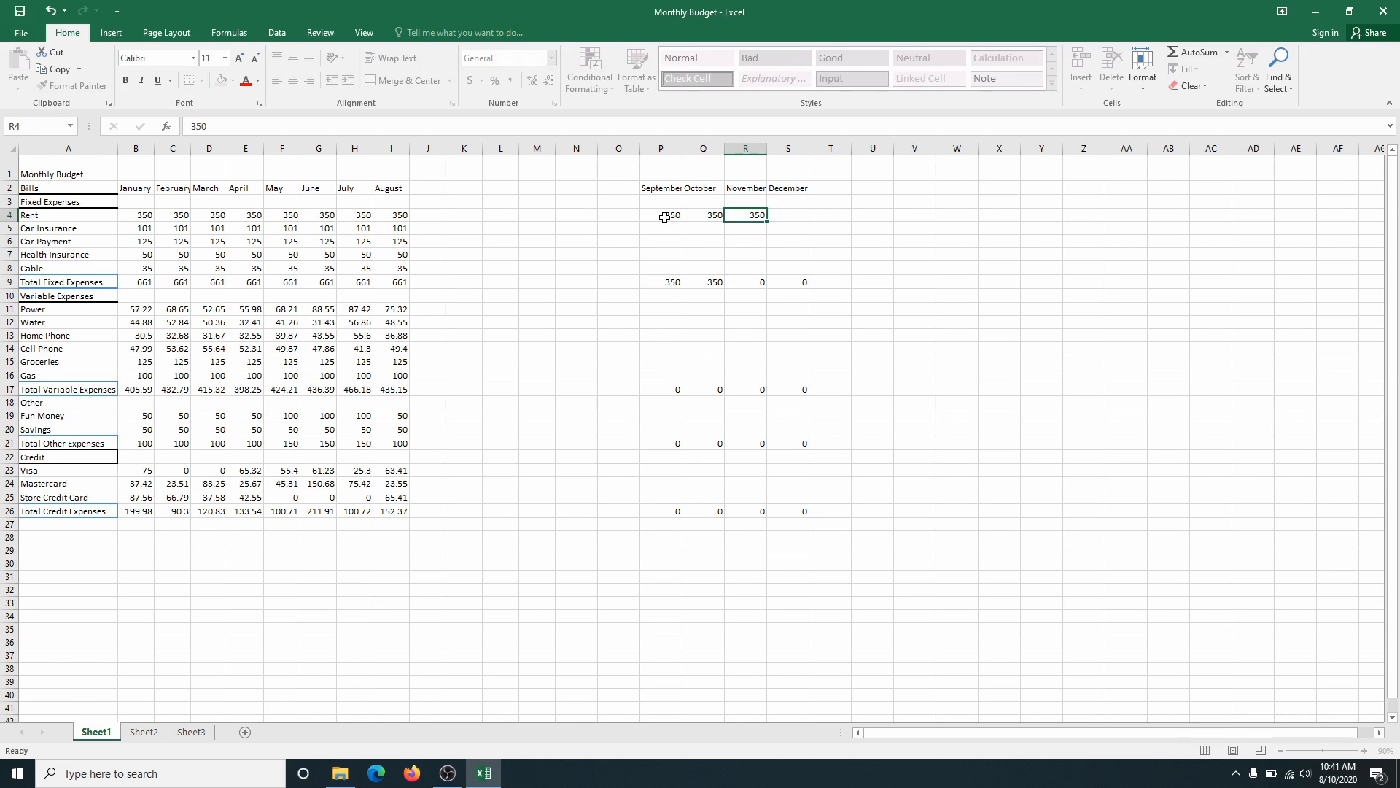
type("350")
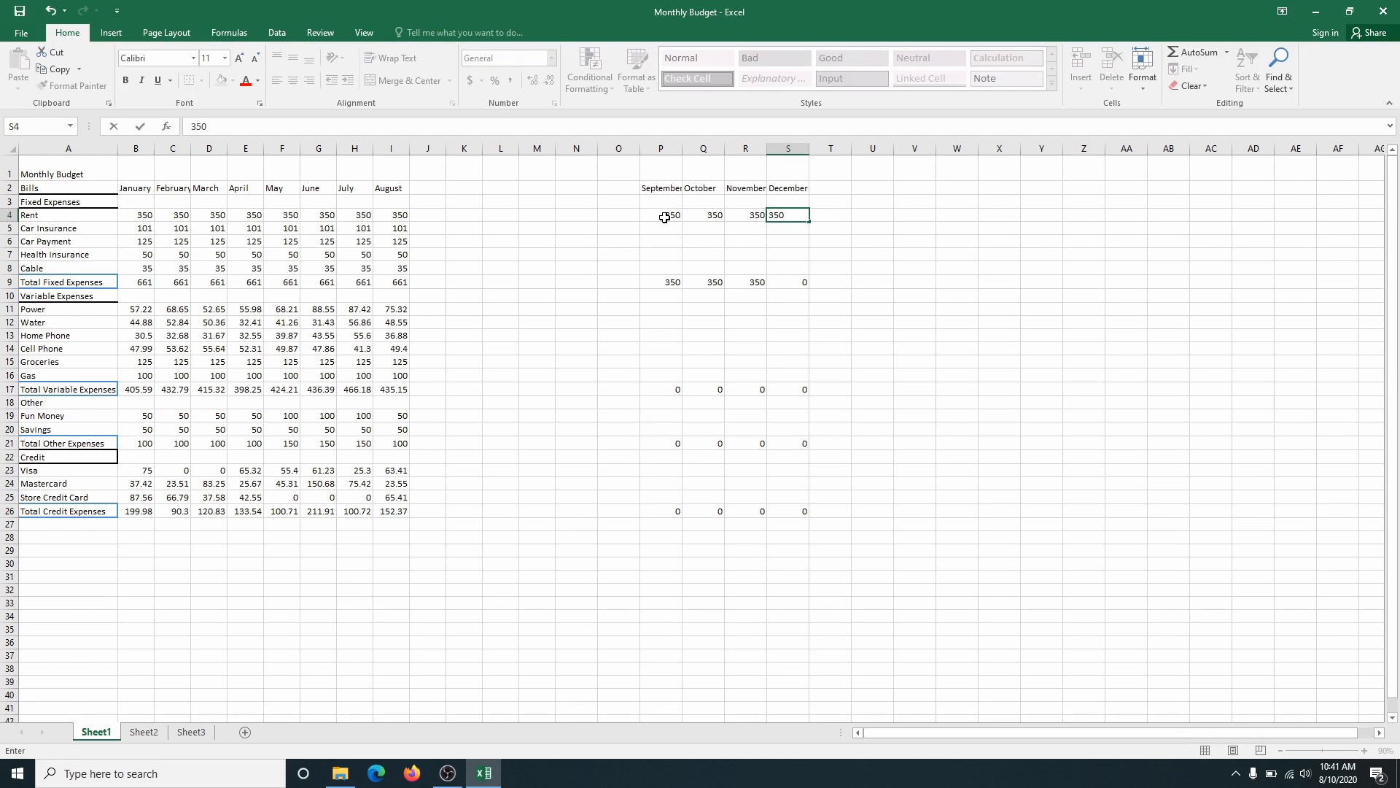
key("Return")
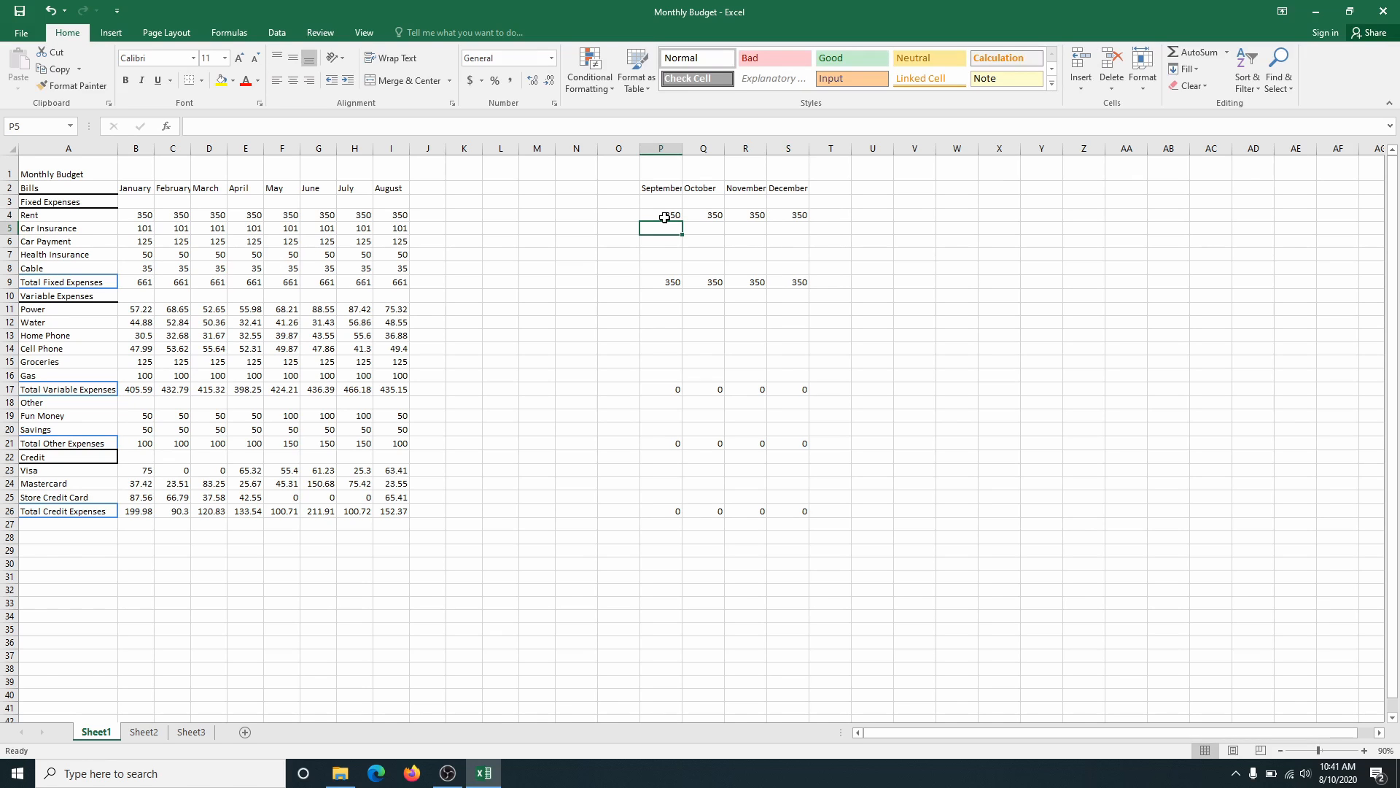
Enter a Car Insurance amount of 101 for each month from September to December in P5:S5.
type("101")
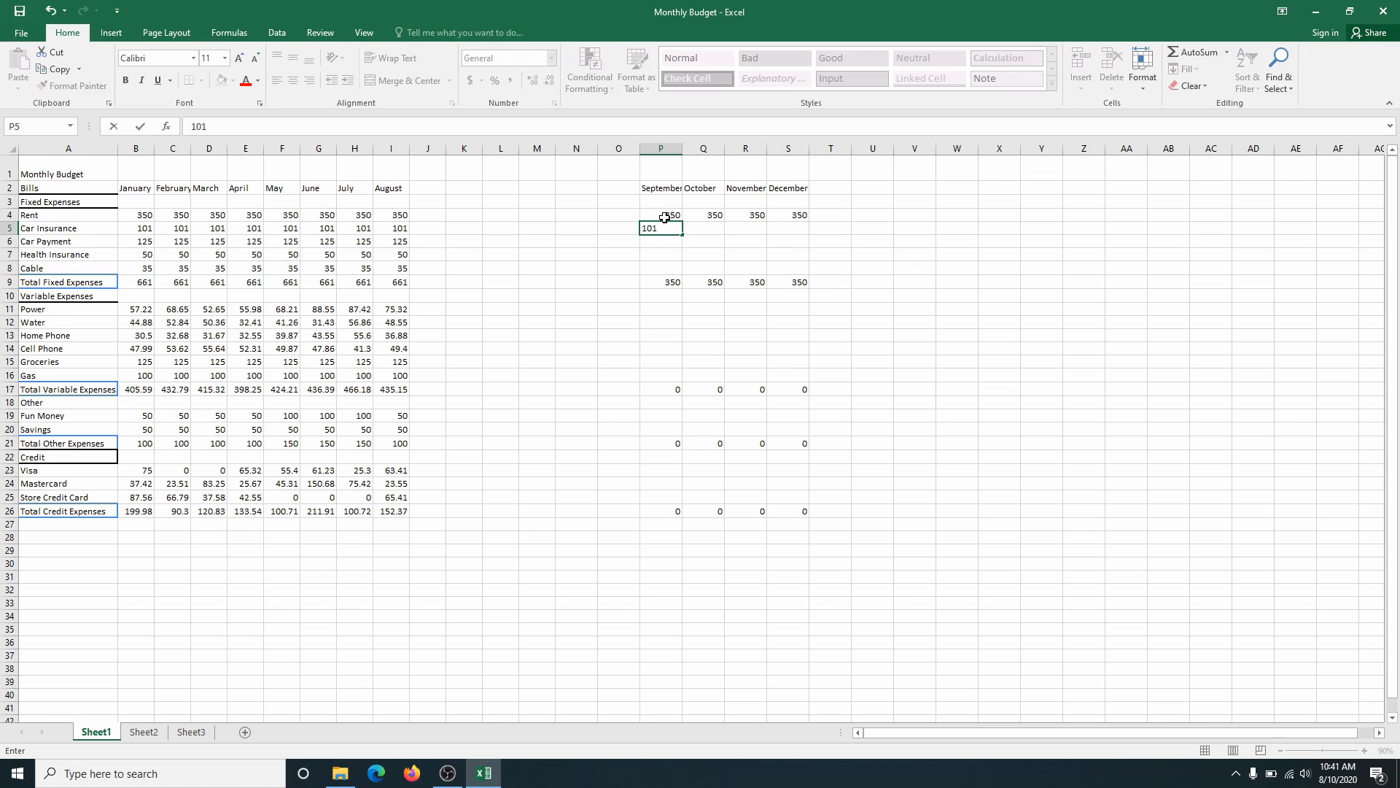
key("Tab")
type("101")
key("Tab")
type("101")
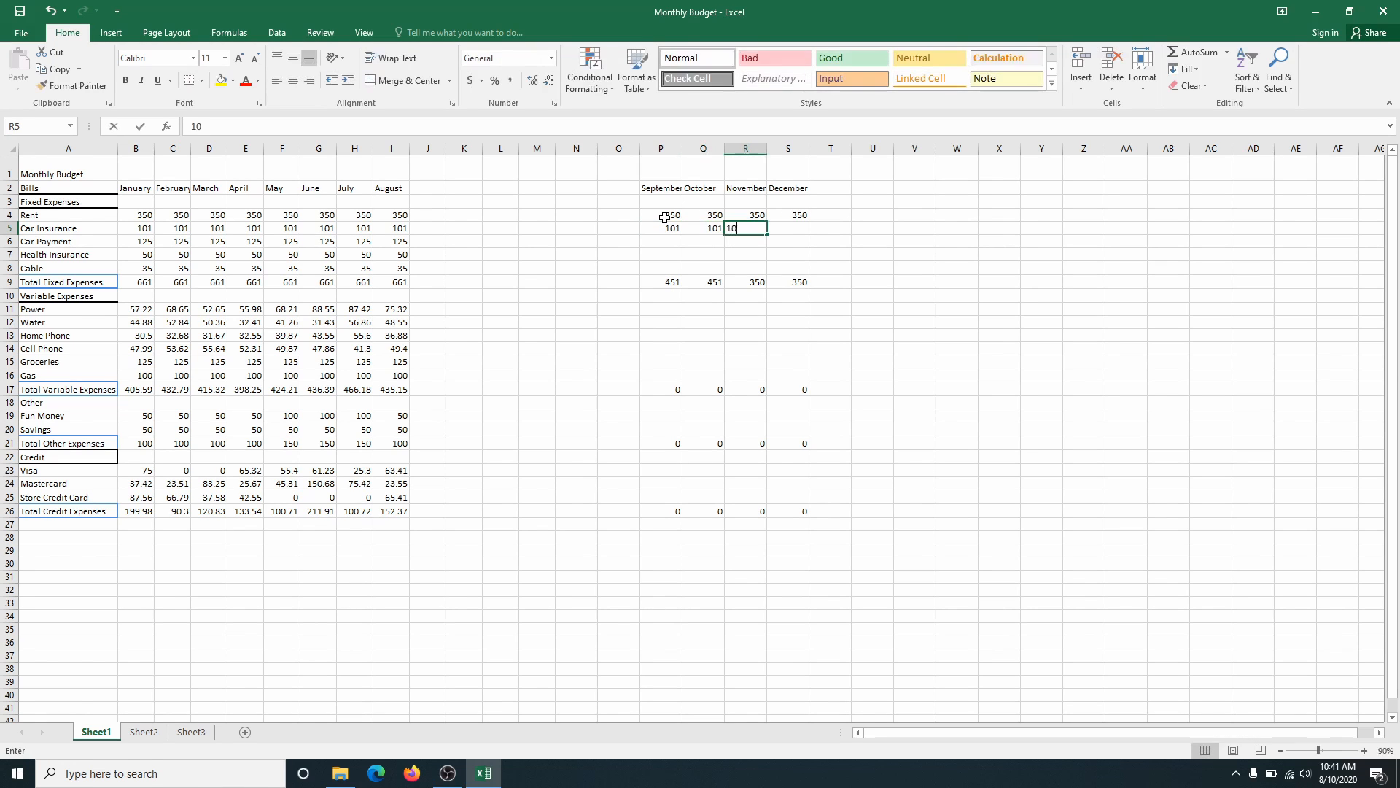
key("Tab")
type("101")
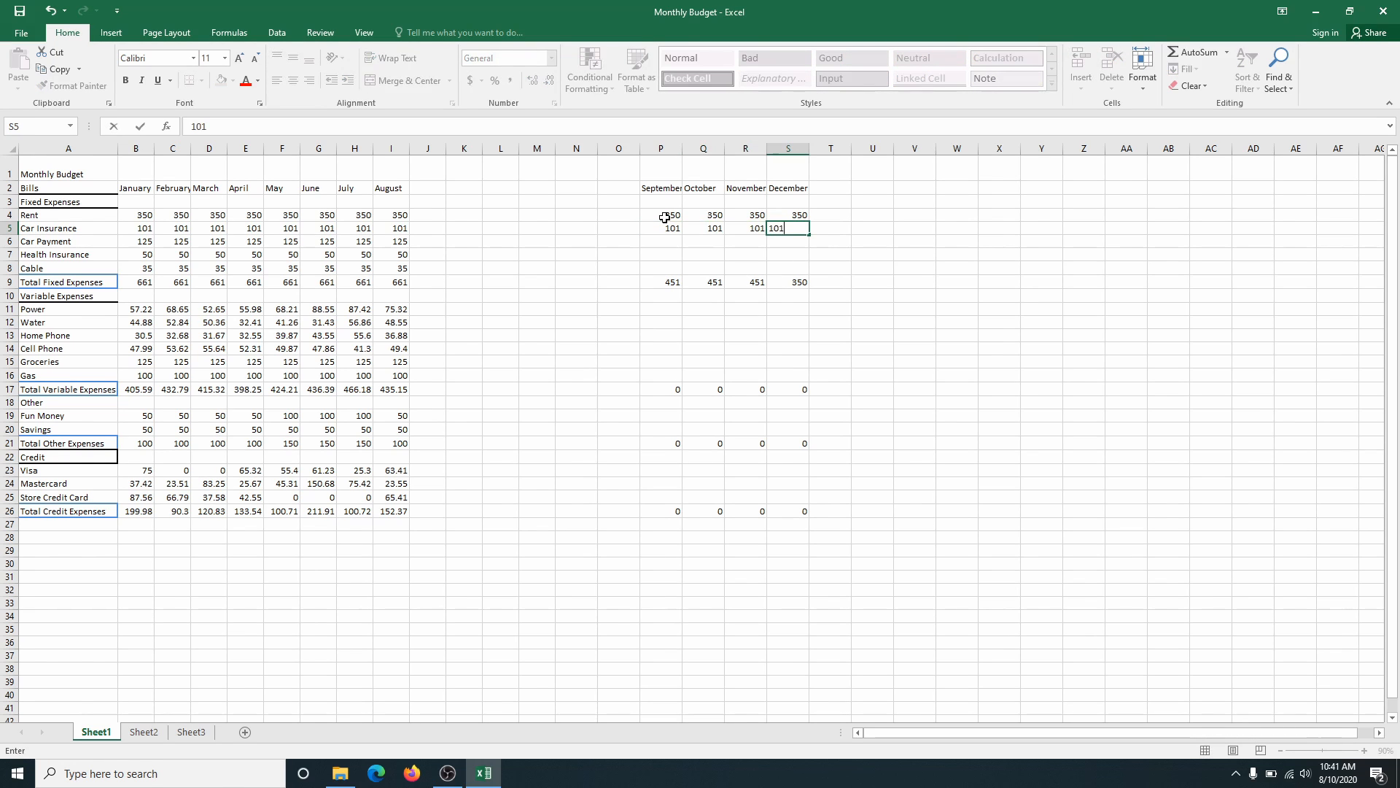
key("Return")
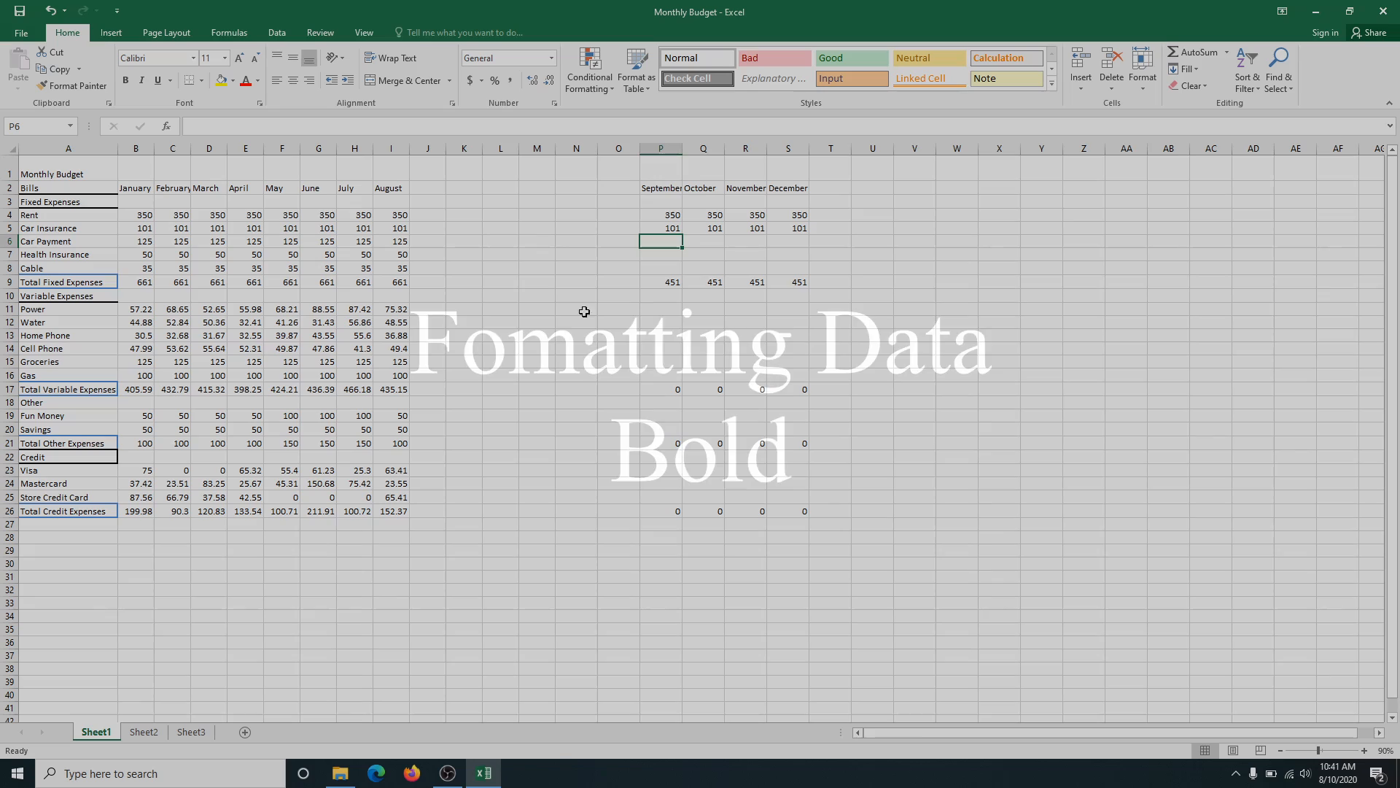
Bold the Monthly Budget title in A1, the row labels in A2:A26 and the month headings in B2:S2.
left_click(87, 167)
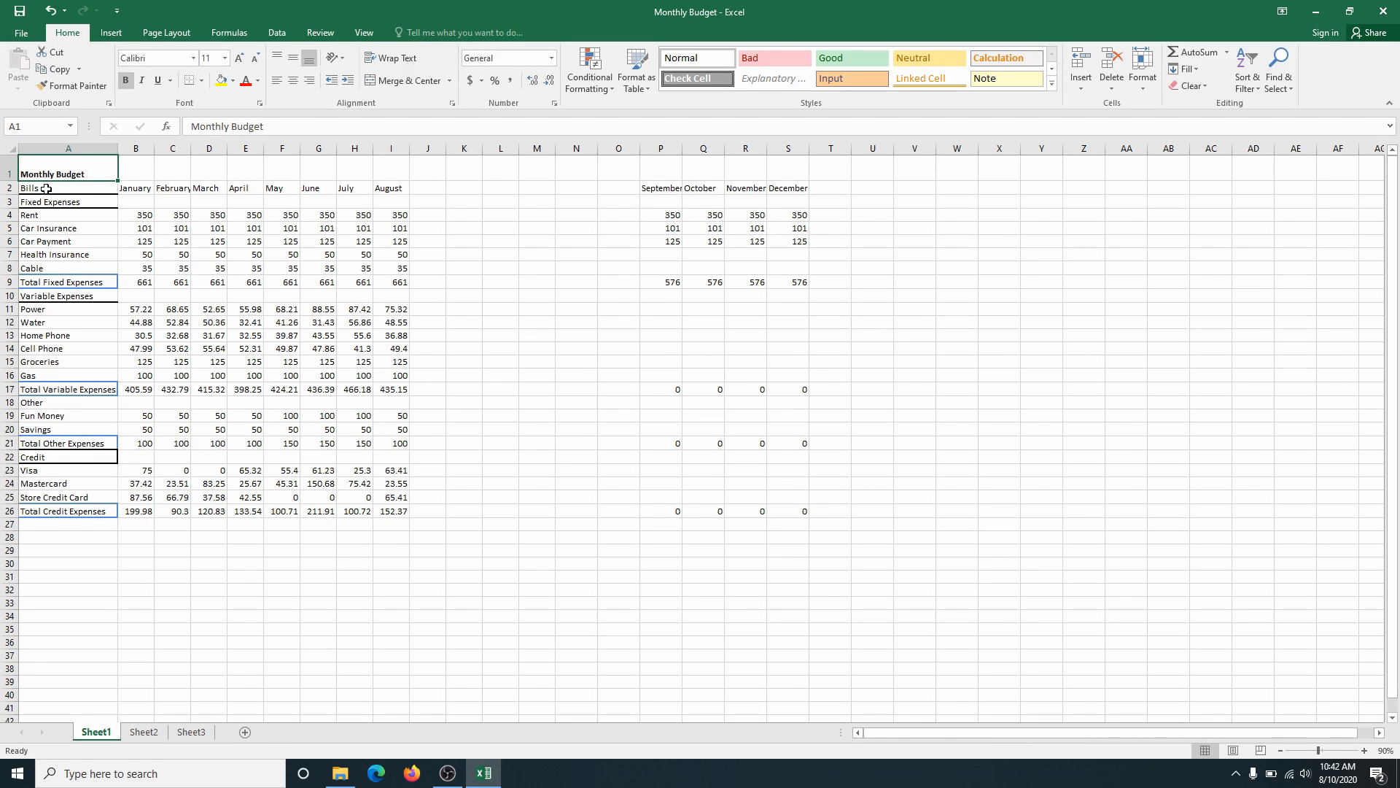
left_click_drag(45, 188, 66, 512)
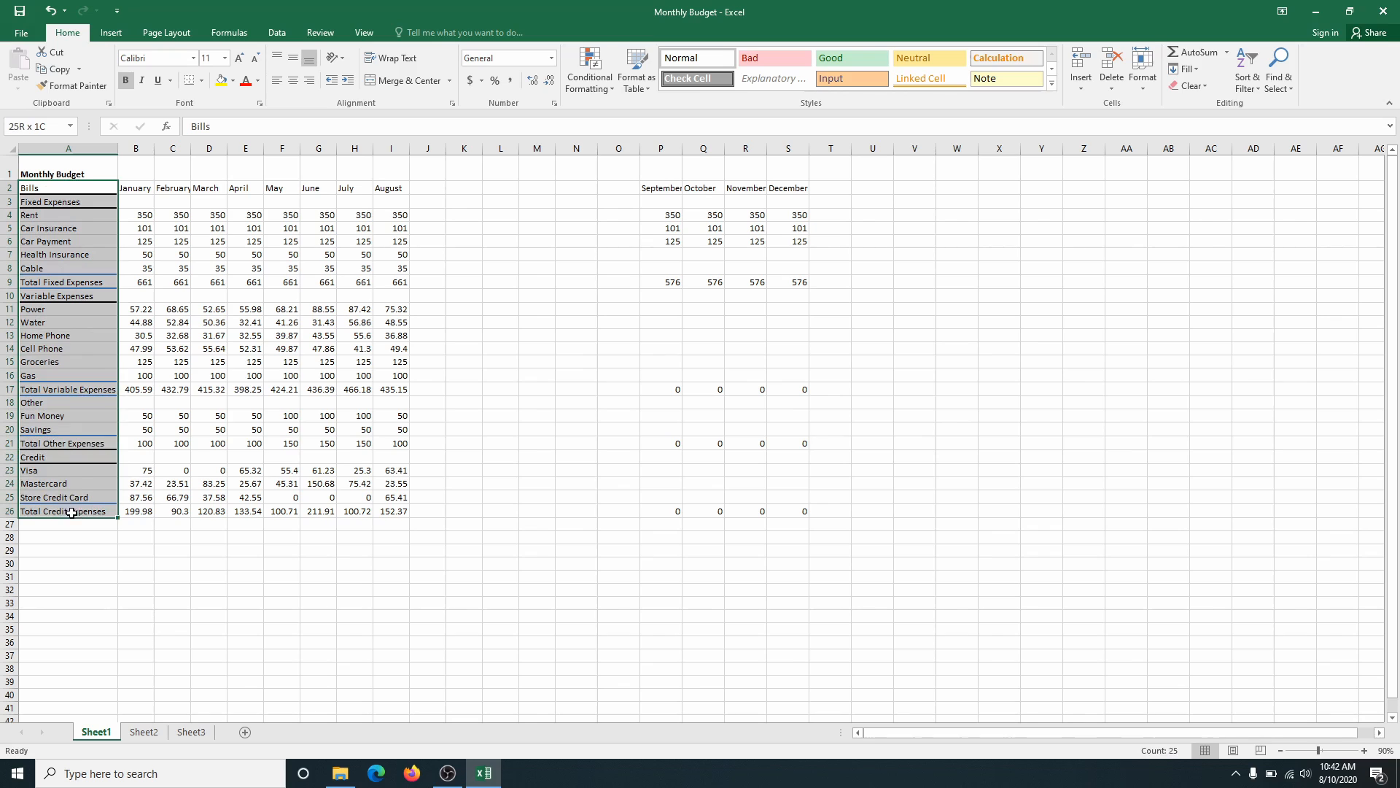
left_click(126, 81)
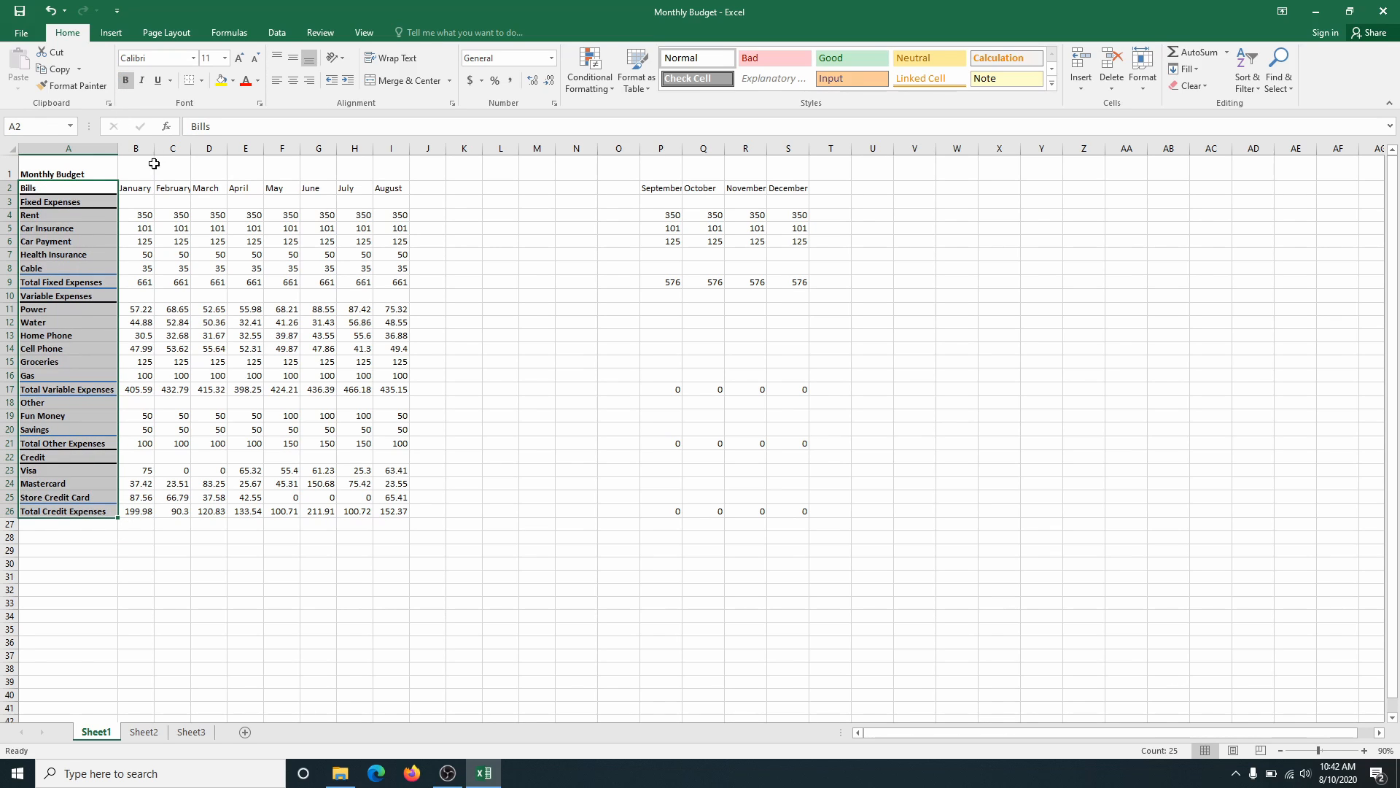
left_click_drag(131, 188, 799, 190)
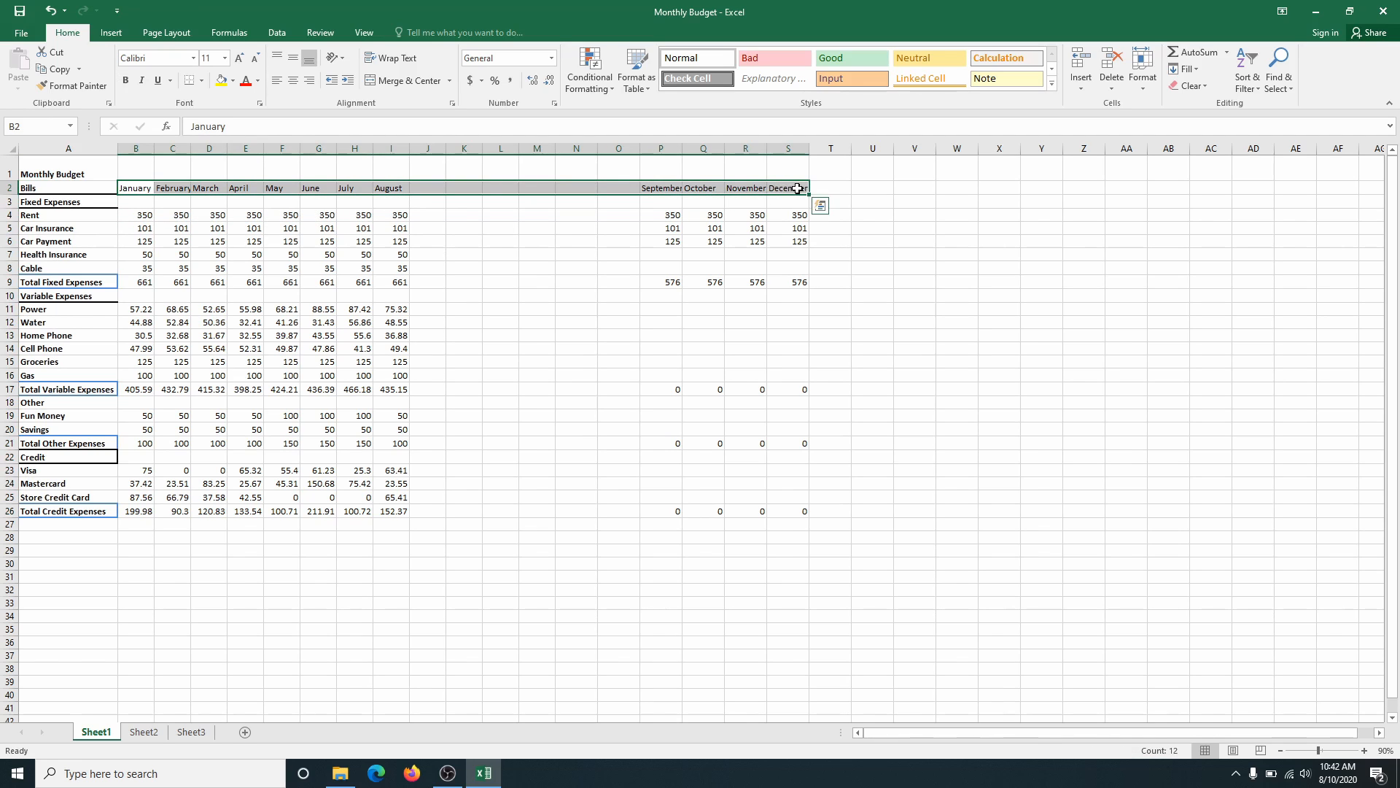
left_click(129, 82)
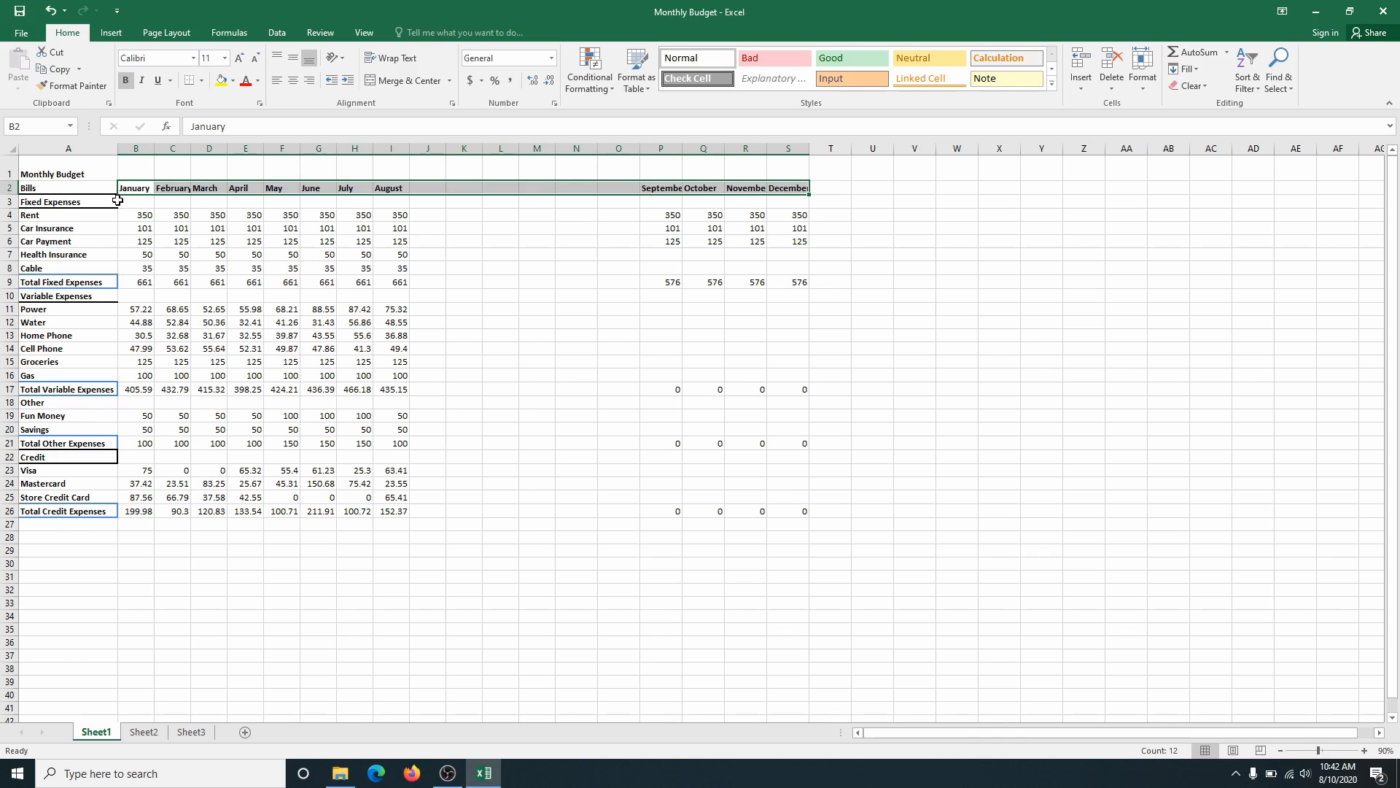
Apply thick outside borders around the whole budget table, A2:S26.
left_click(47, 189)
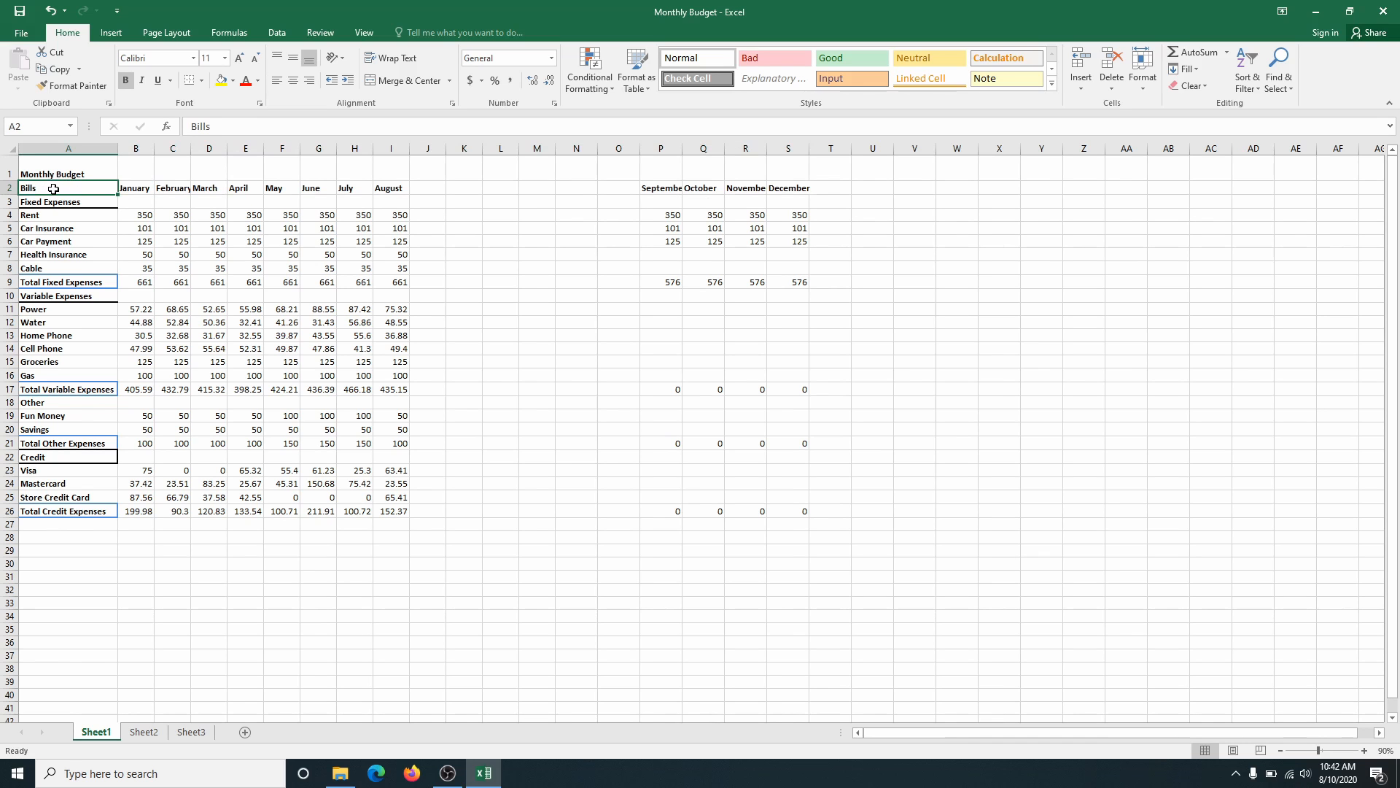
left_click_drag(55, 189, 802, 510)
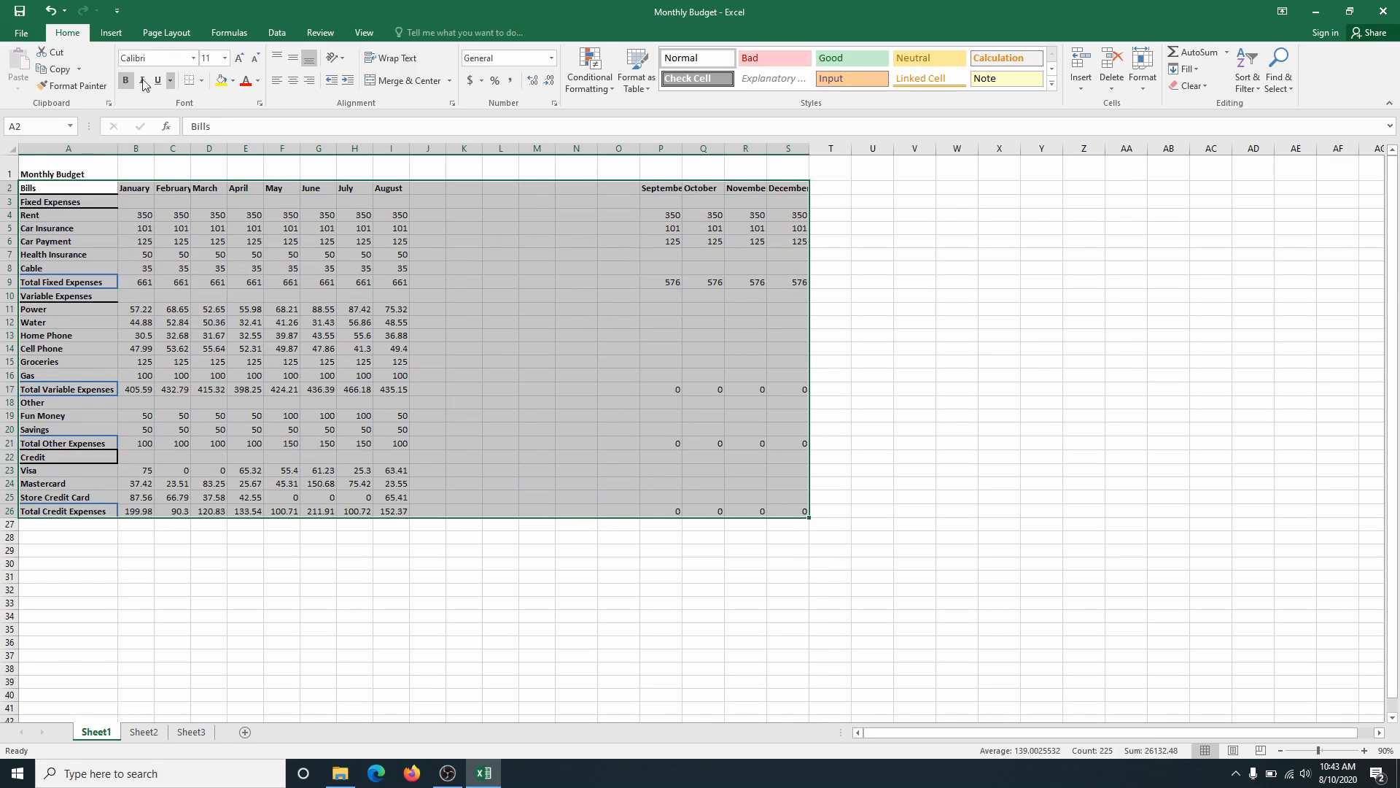
left_click(59, 86)
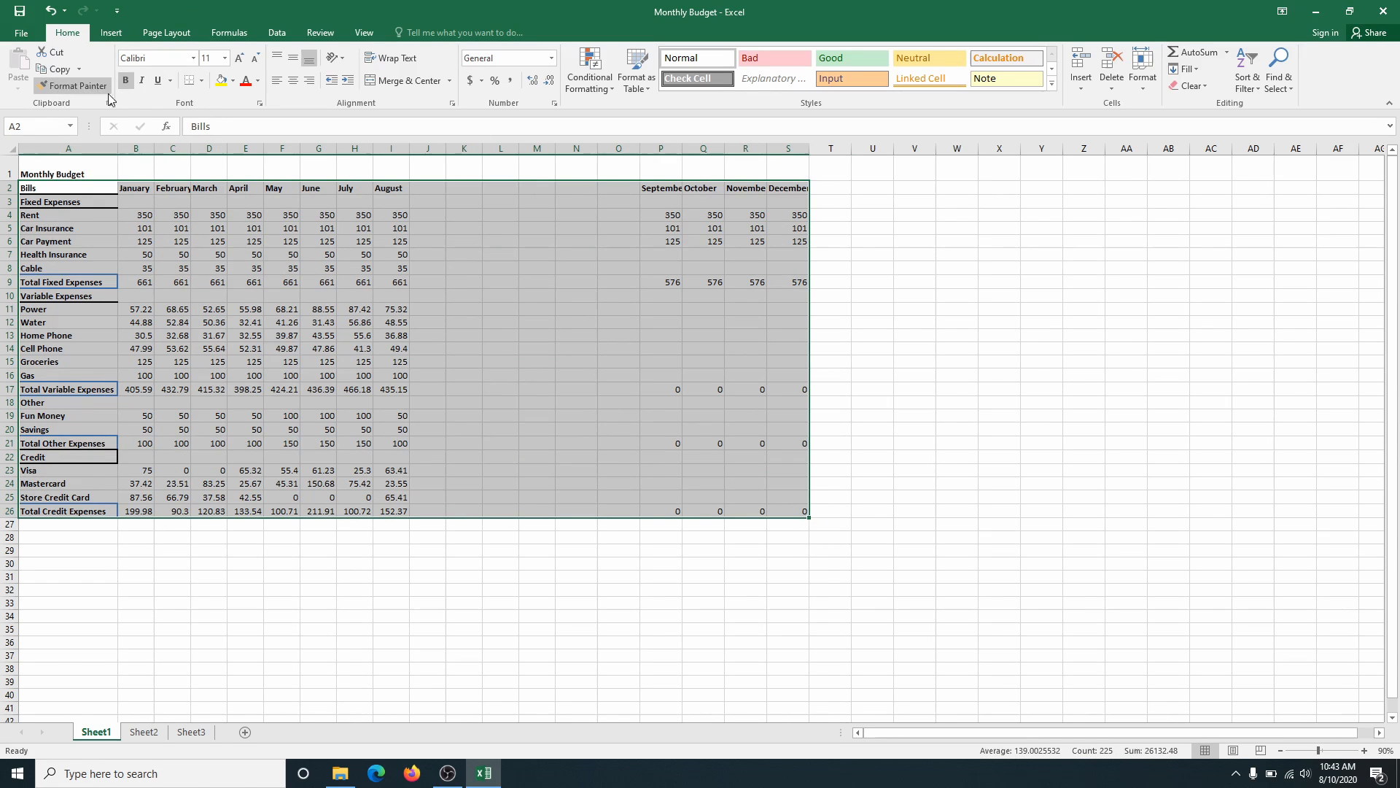
left_click(203, 82)
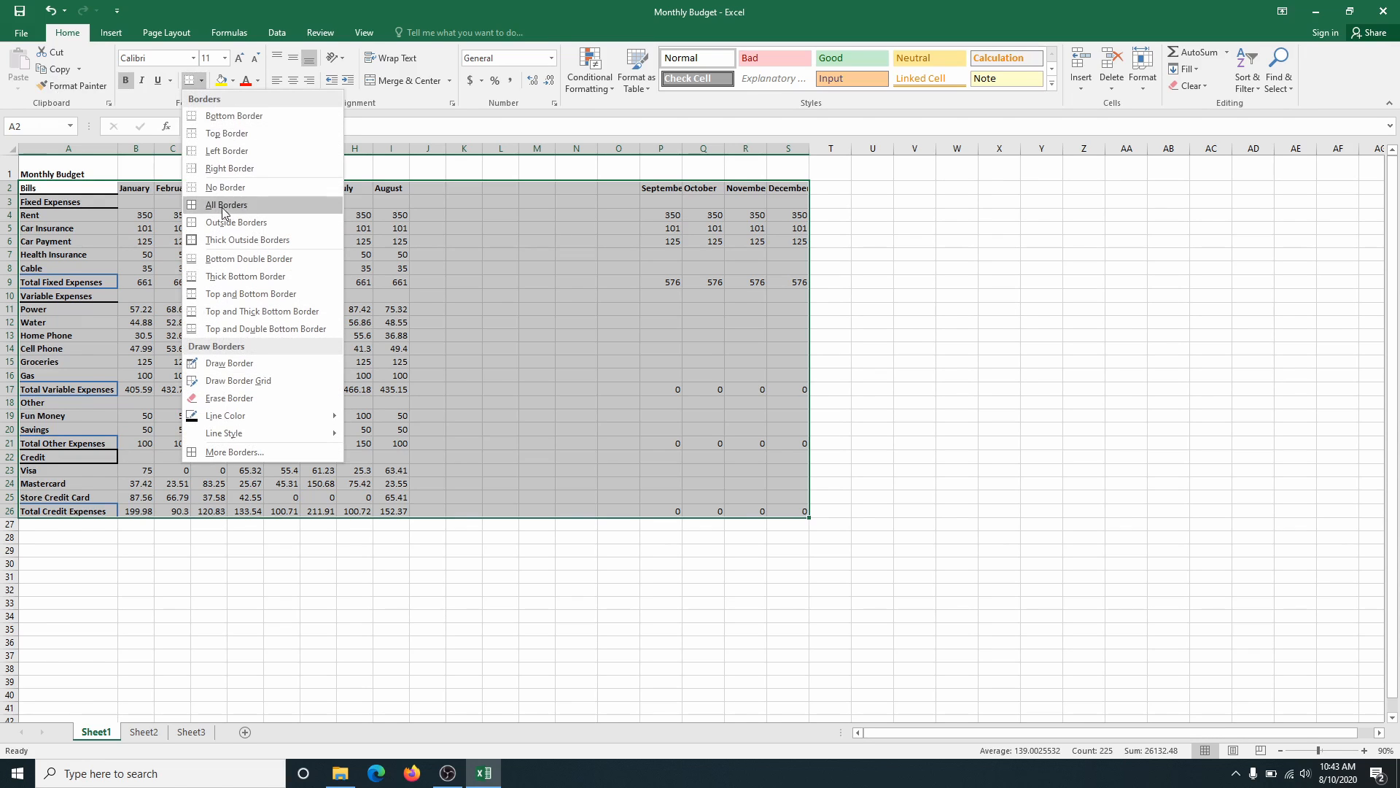
left_click(244, 242)
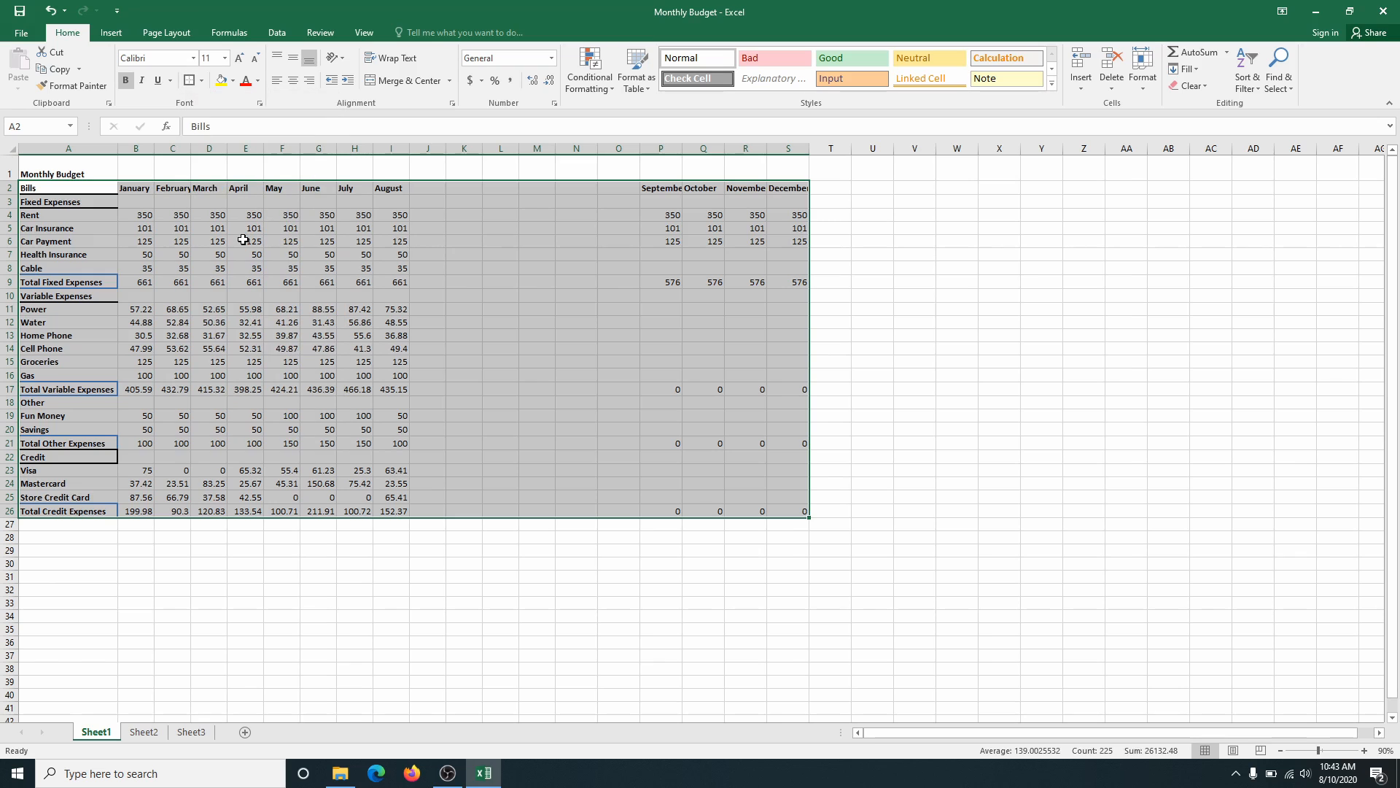
left_click(846, 285)
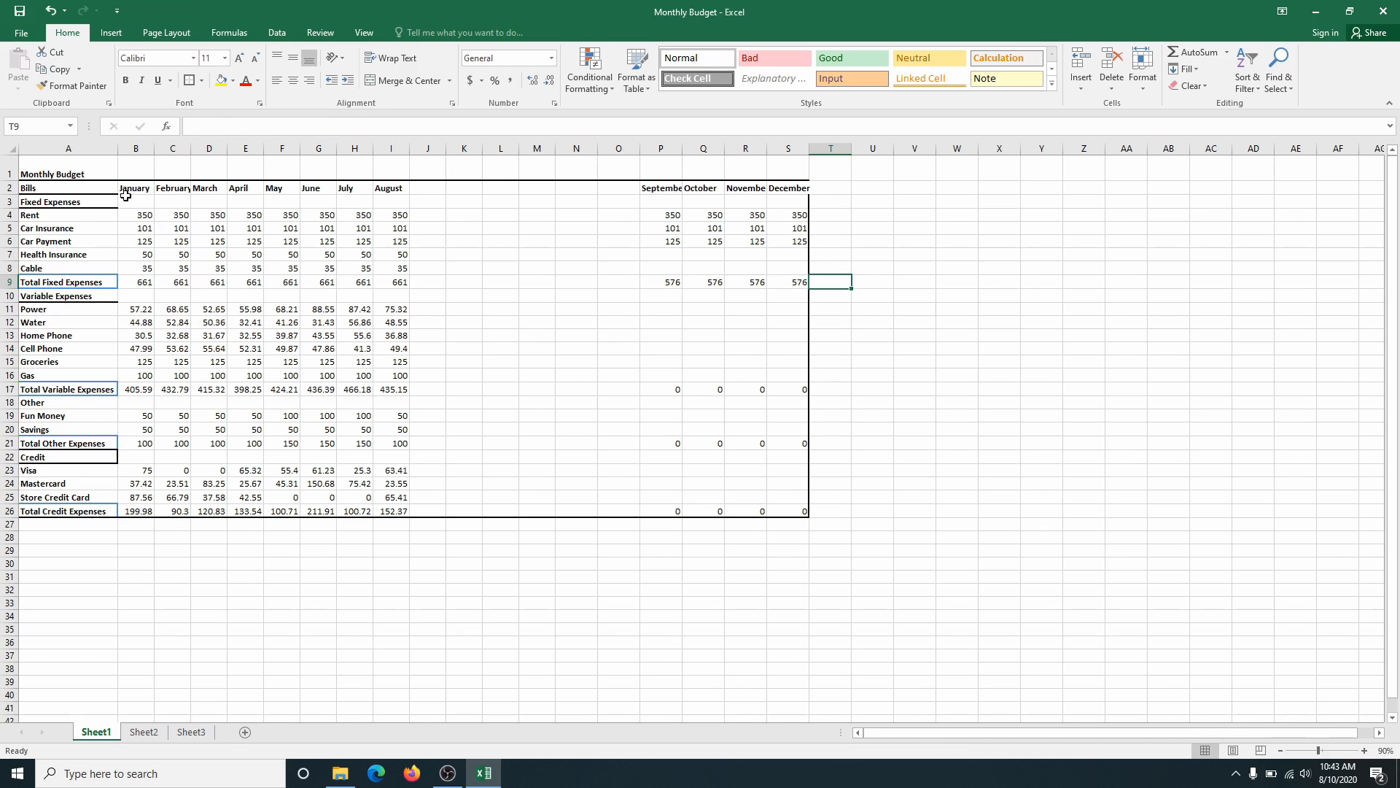
Center the month headings and amounts in B2:S26 horizontally.
left_click_drag(131, 189, 809, 517)
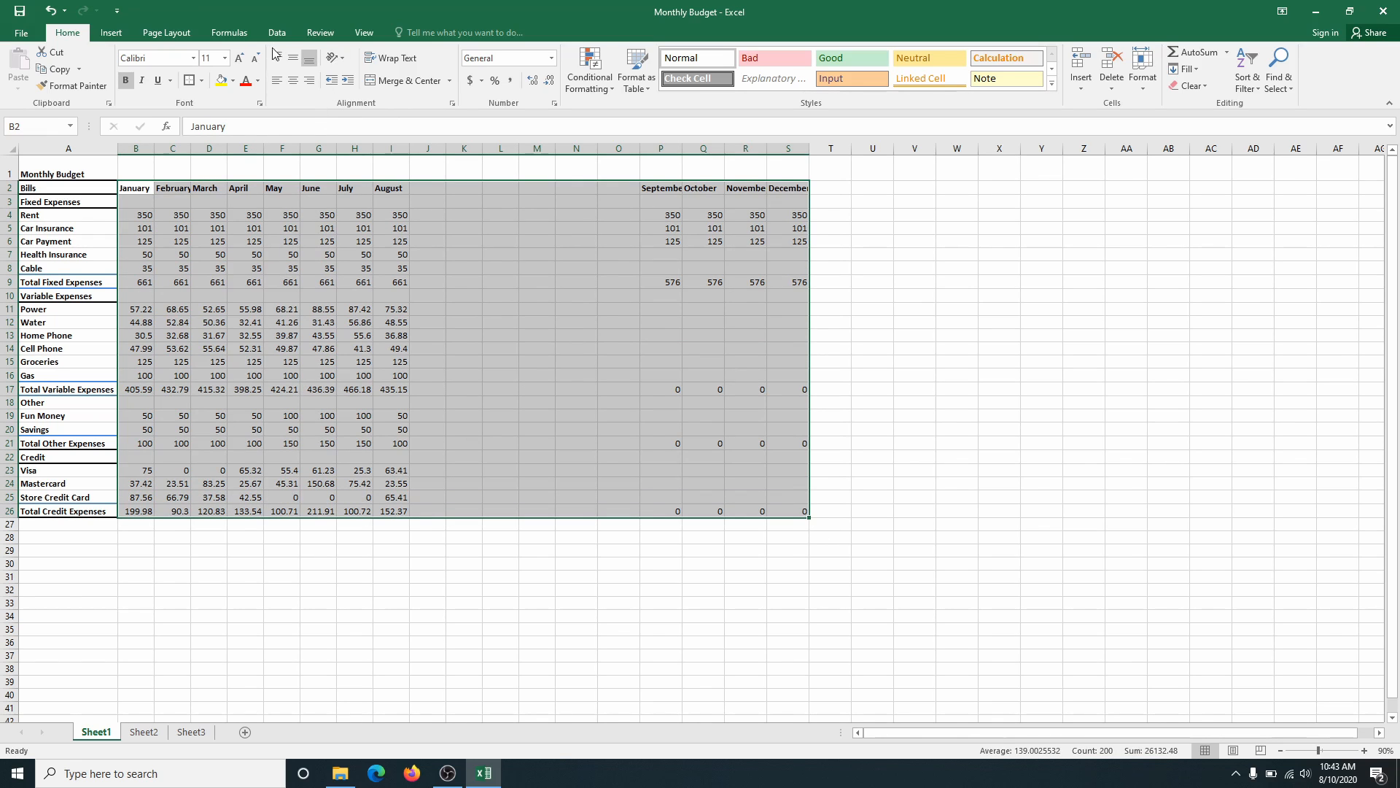
left_click(289, 80)
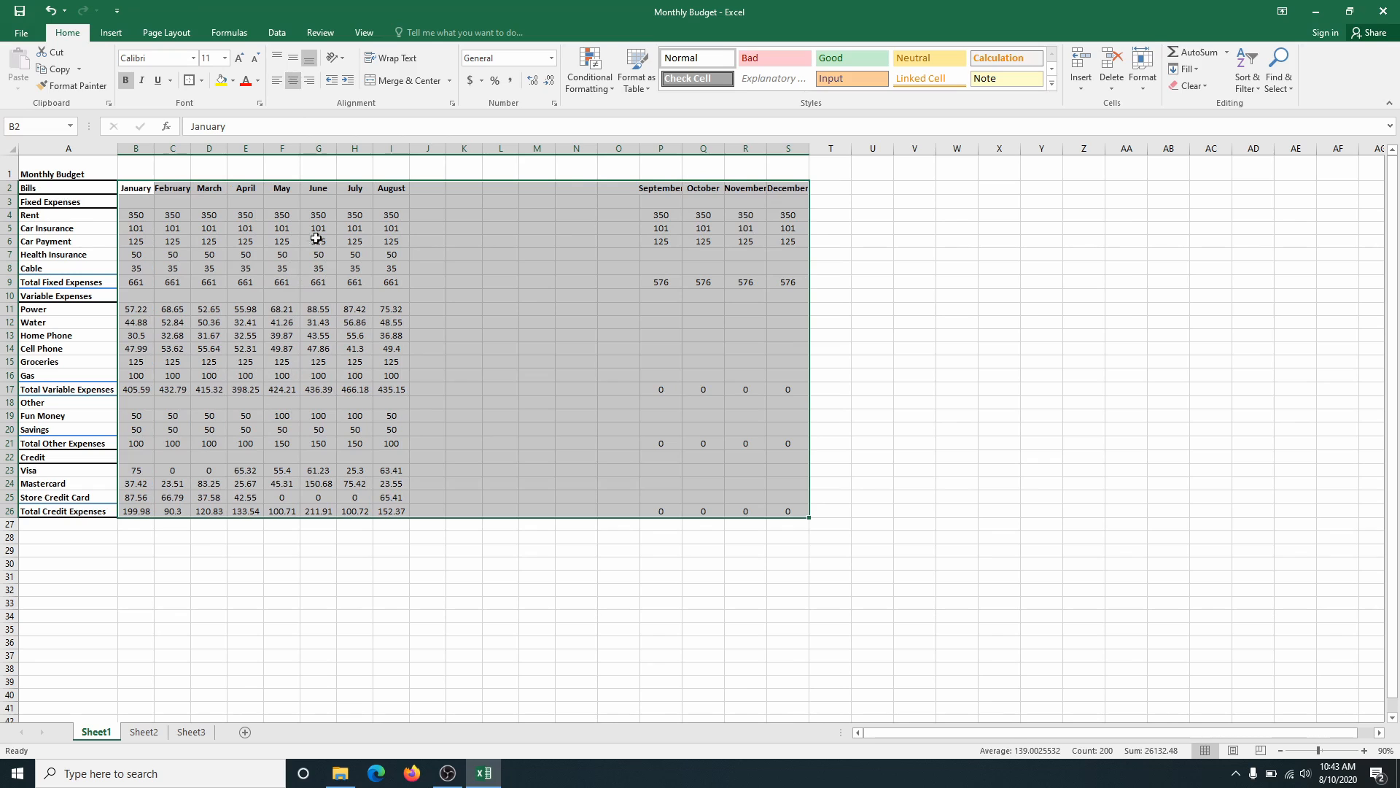
Middle-align the month headings and amounts in B2:S26 vertically.
left_click(294, 59)
left_click(309, 59)
left_click(295, 60)
left_click(61, 242)
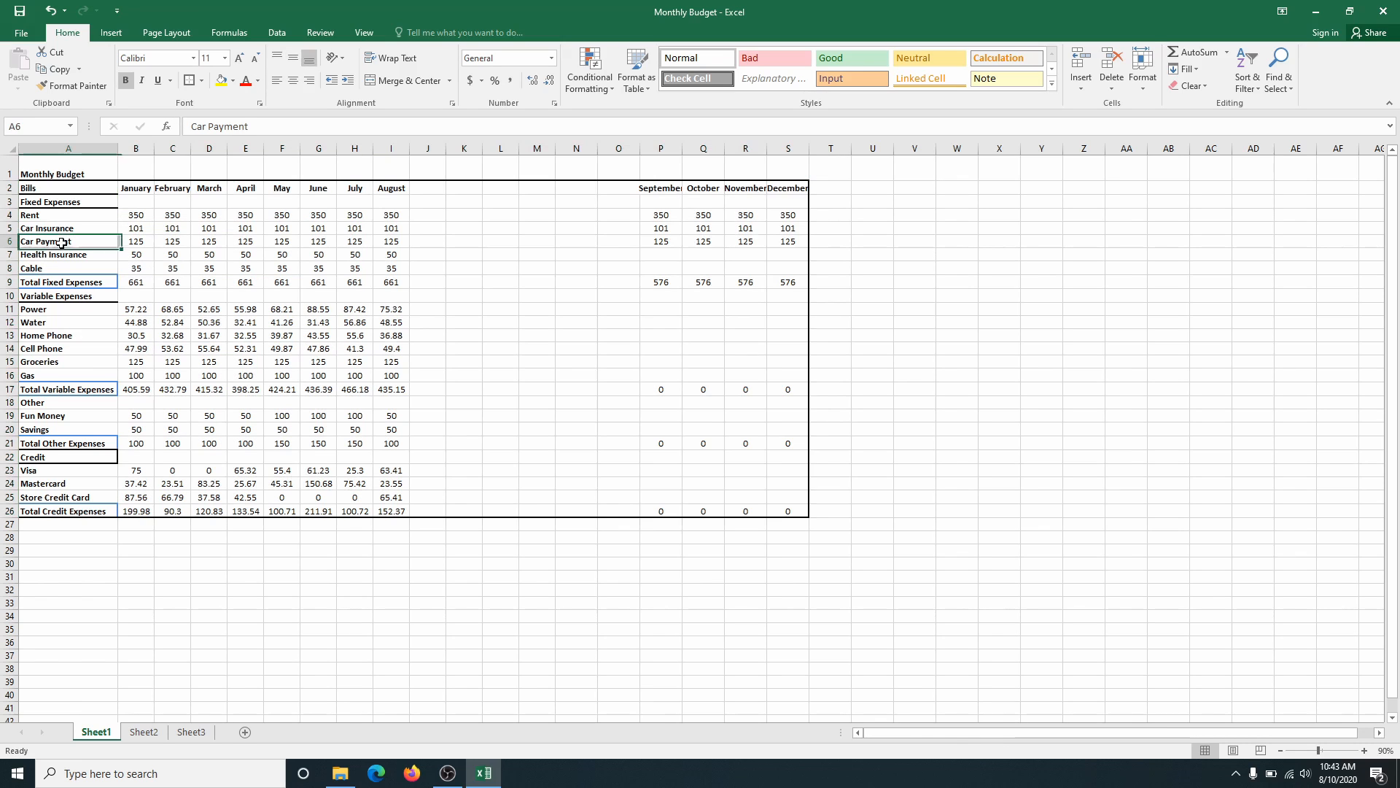
Center the Monthly Budget title, Bills, Fixed Expenses, Variable Expenses, Credit and the four total labels in column A horizontally, leaving Other out.
left_click(52, 188)
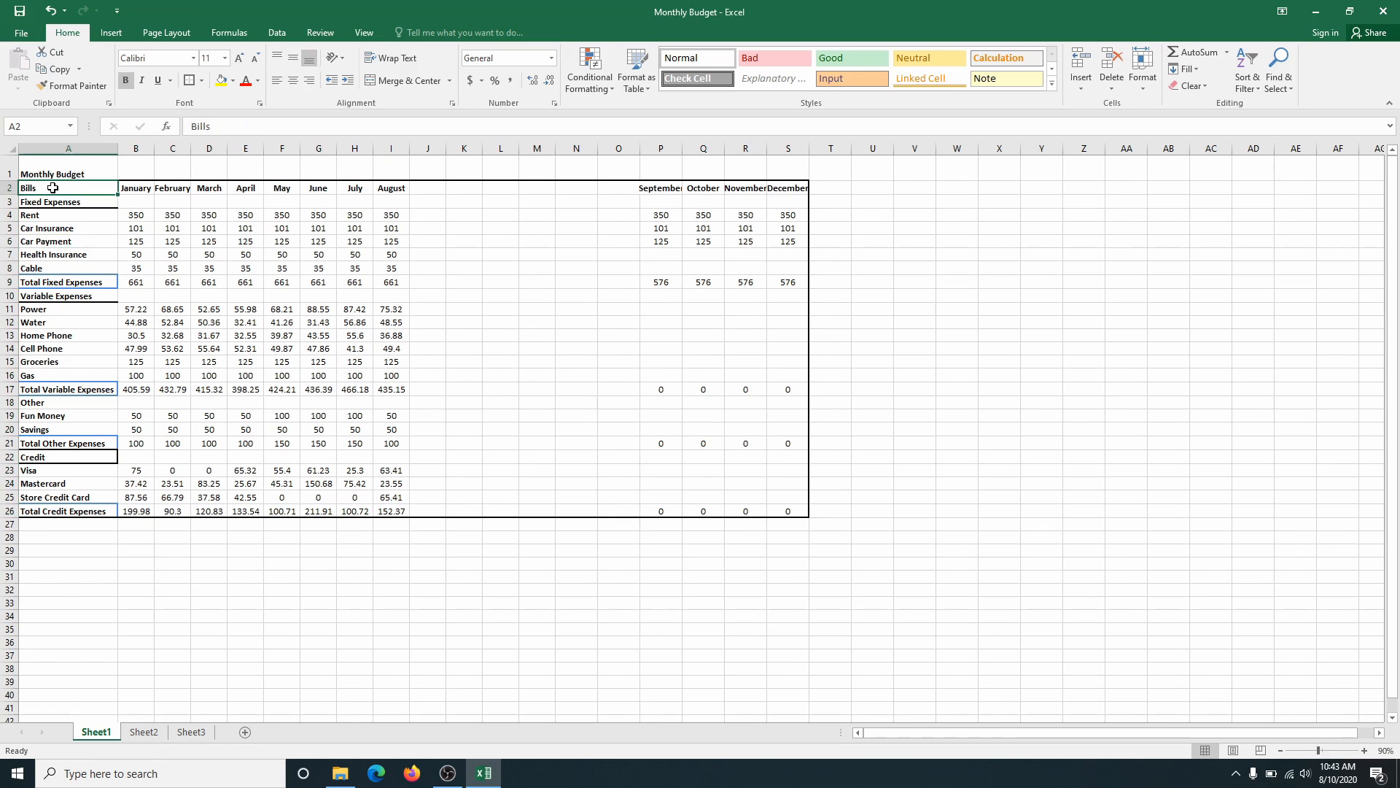
left_click(53, 200, "ctrl")
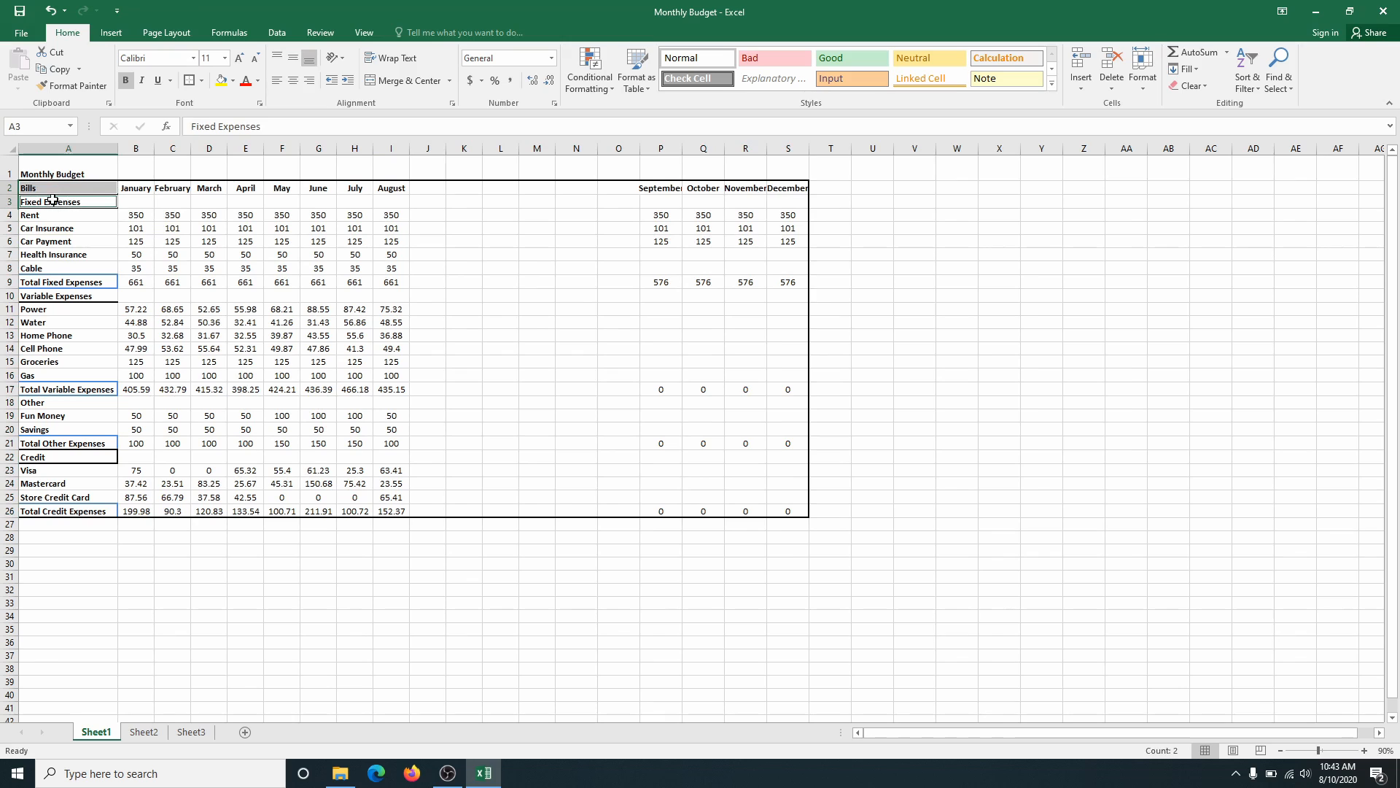
left_click(59, 282, "ctrl")
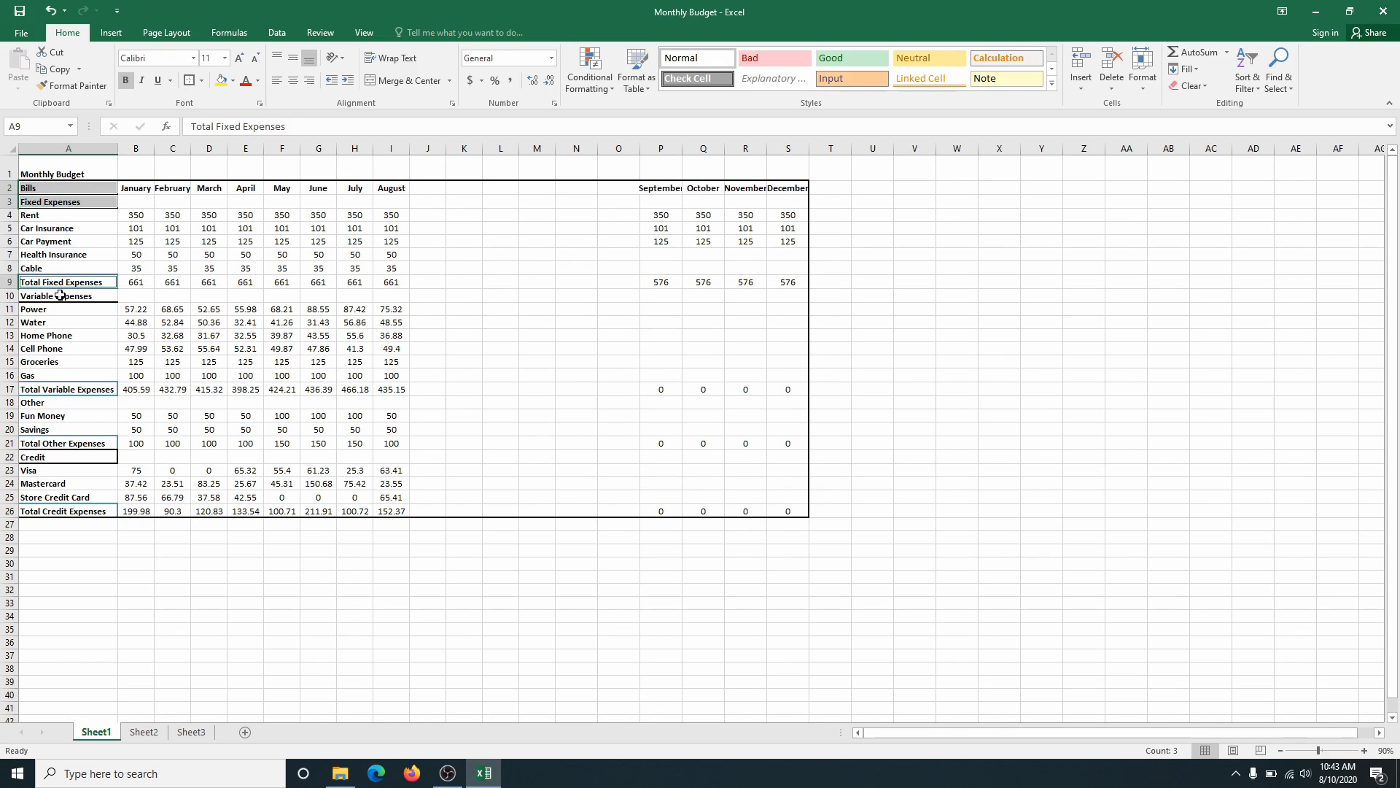
left_click(61, 297, "ctrl")
left_click(54, 389, "ctrl")
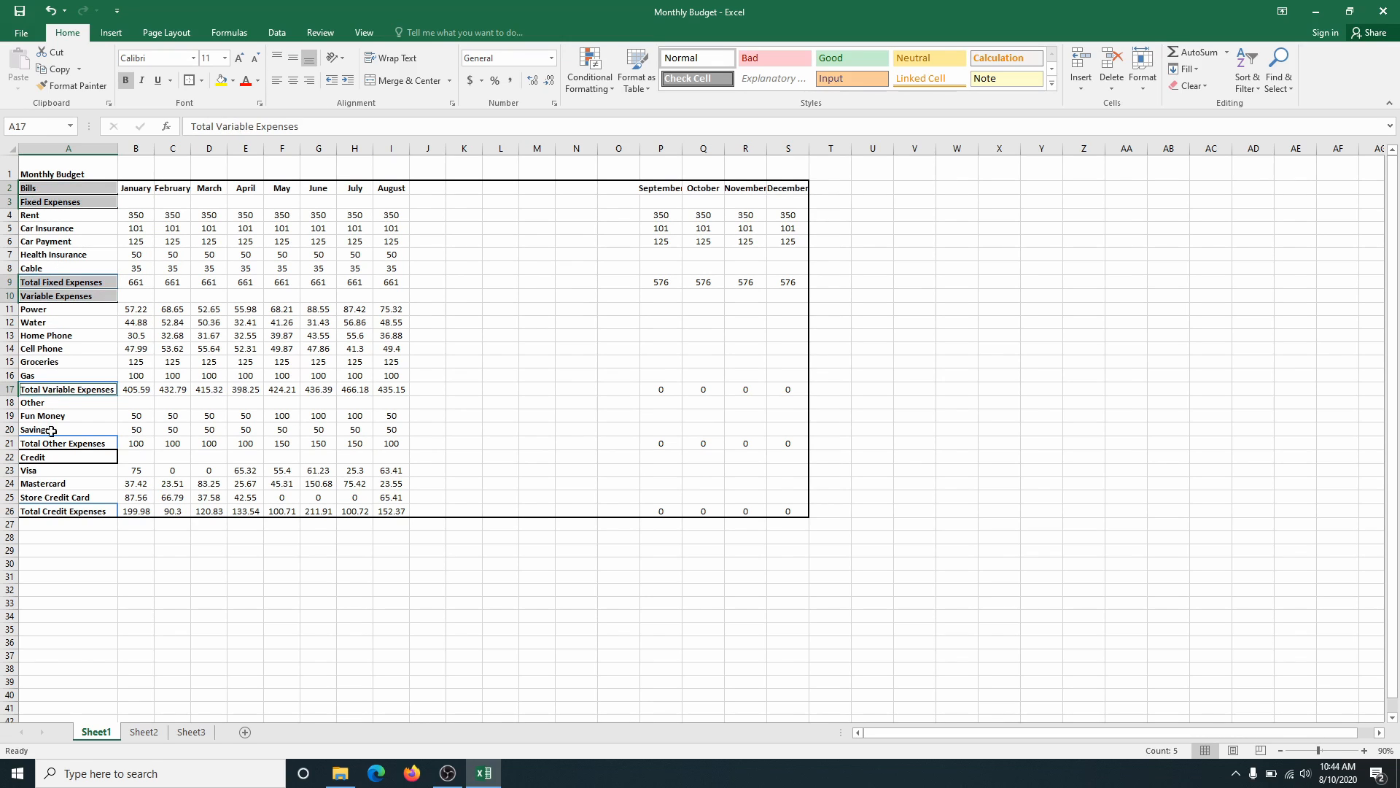
left_click(53, 443, "ctrl")
left_click(52, 457, "ctrl")
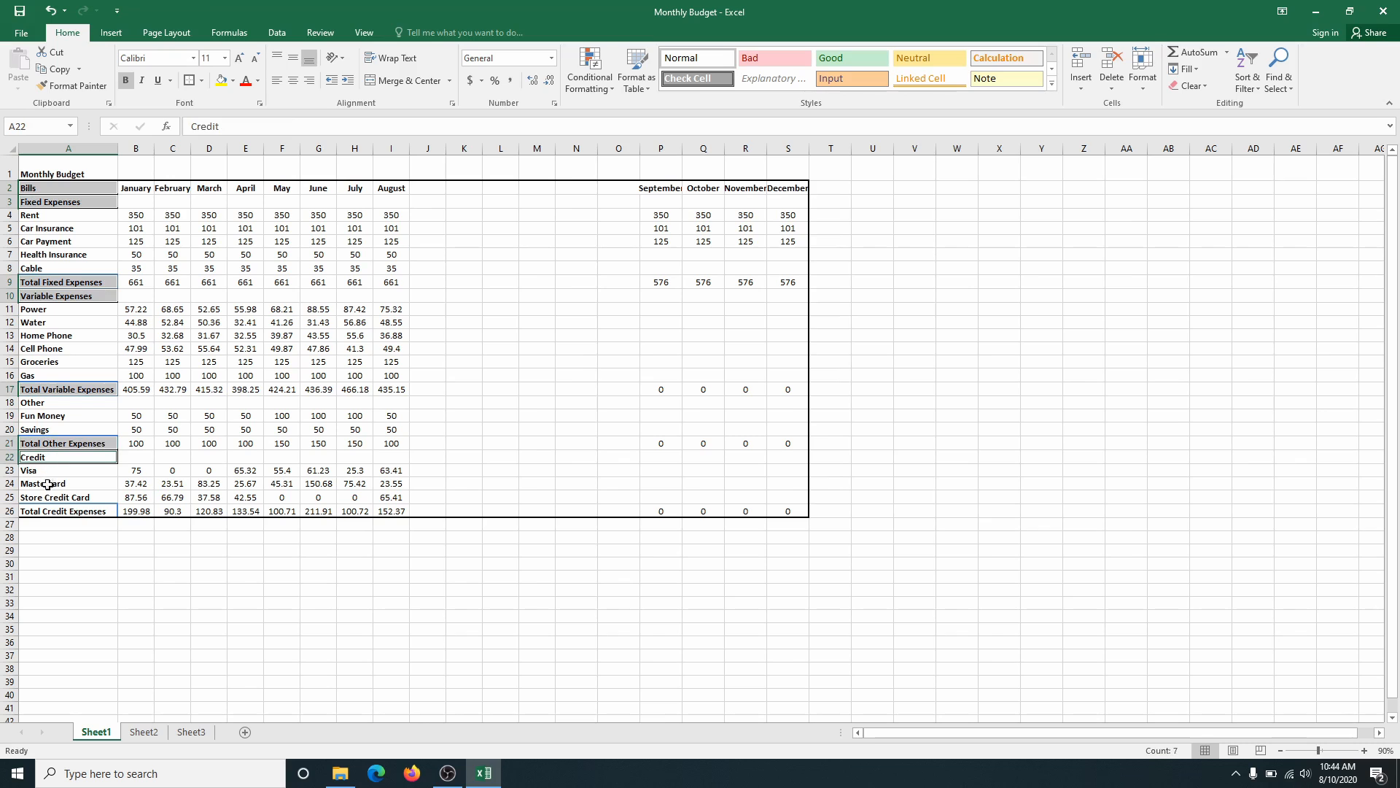
left_click(55, 512, "ctrl")
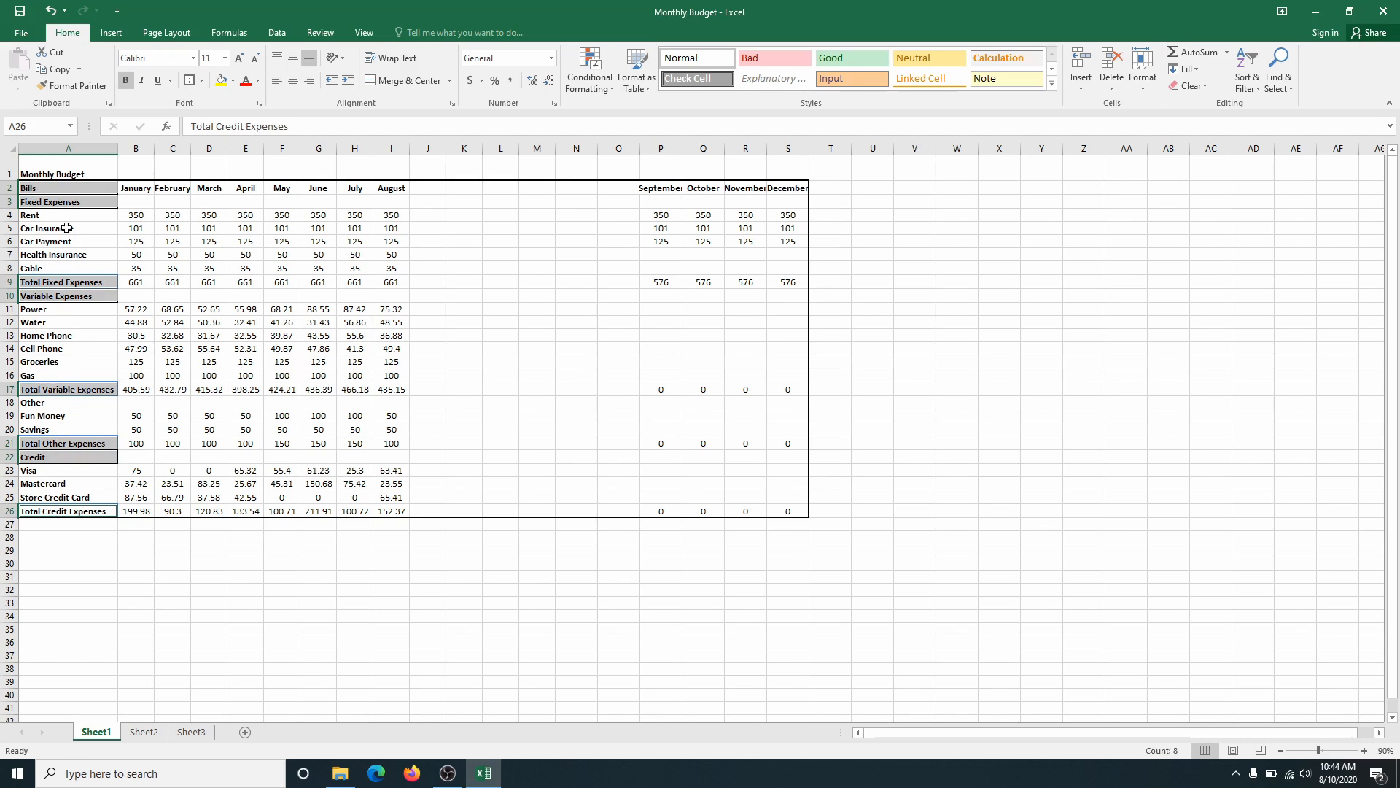
left_click(55, 172, "ctrl")
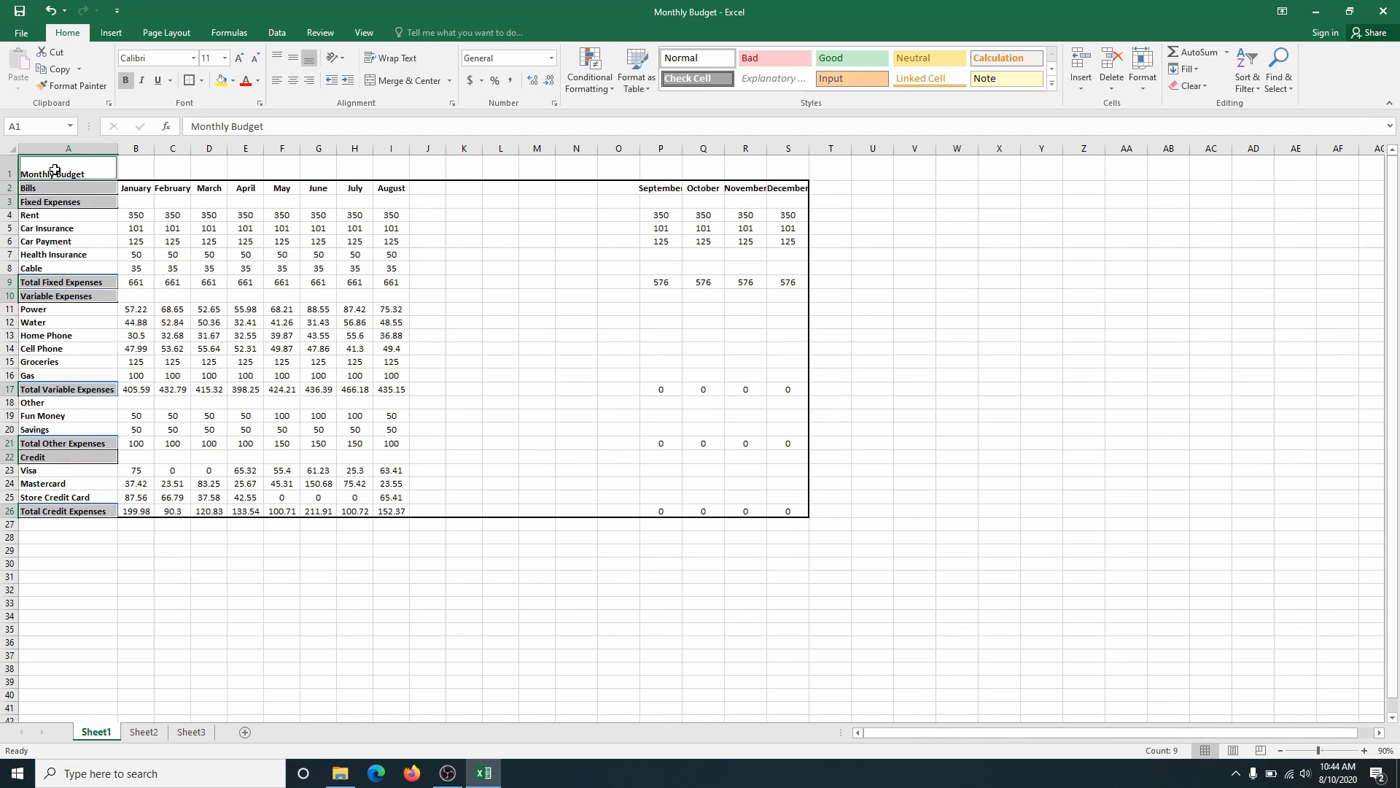
left_click(292, 80)
left_click(63, 314)
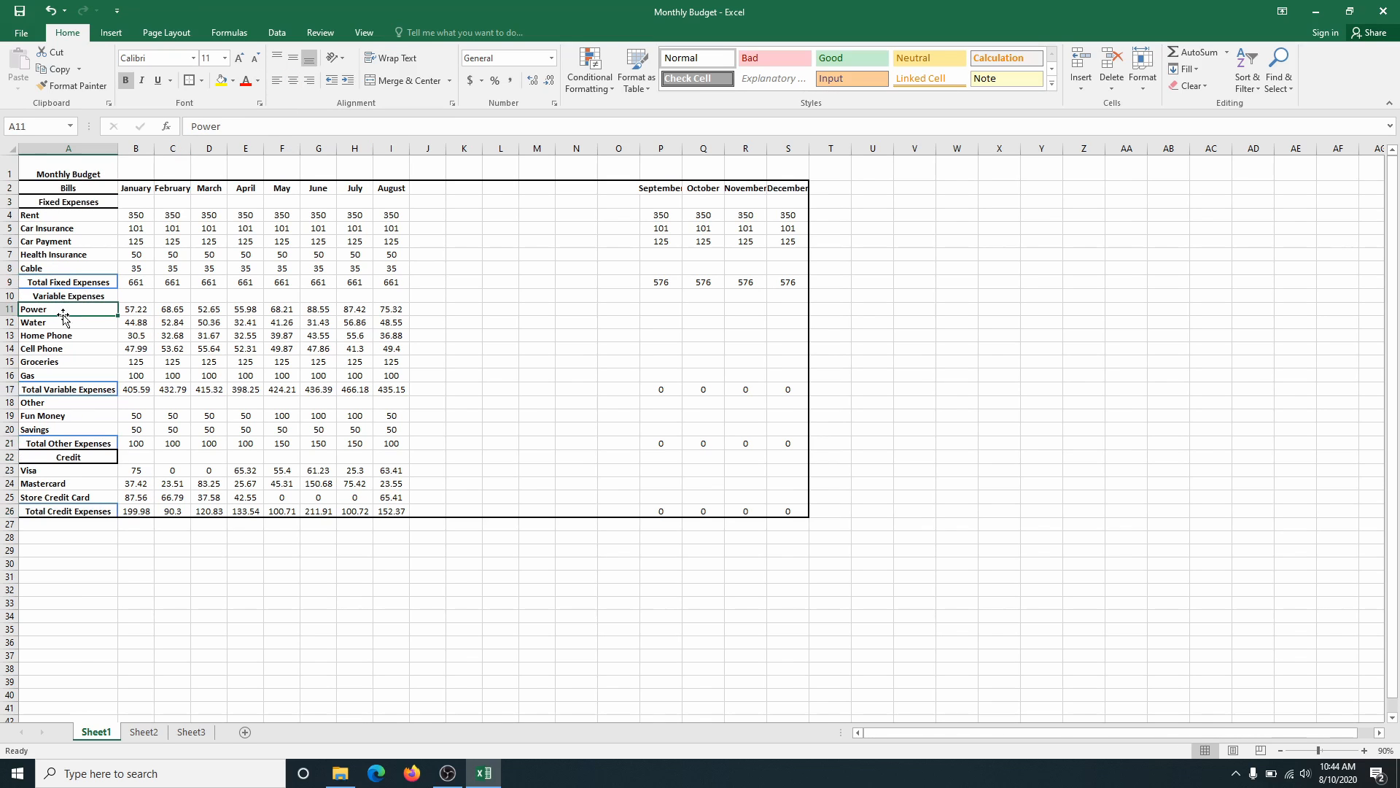
left_click(92, 536)
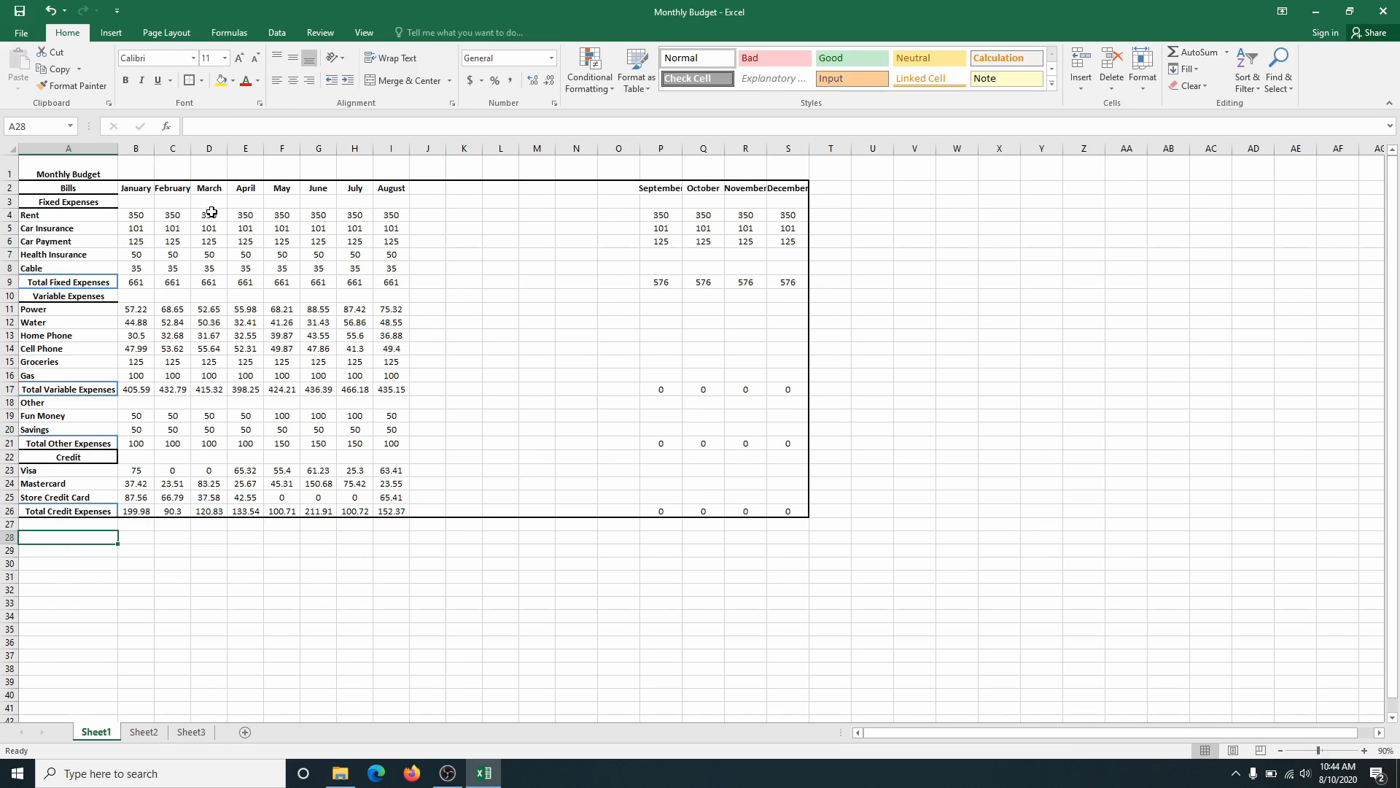
Right-align all the monthly amounts in B4:S26.
left_click(131, 216)
left_click_drag(132, 216, 794, 511)
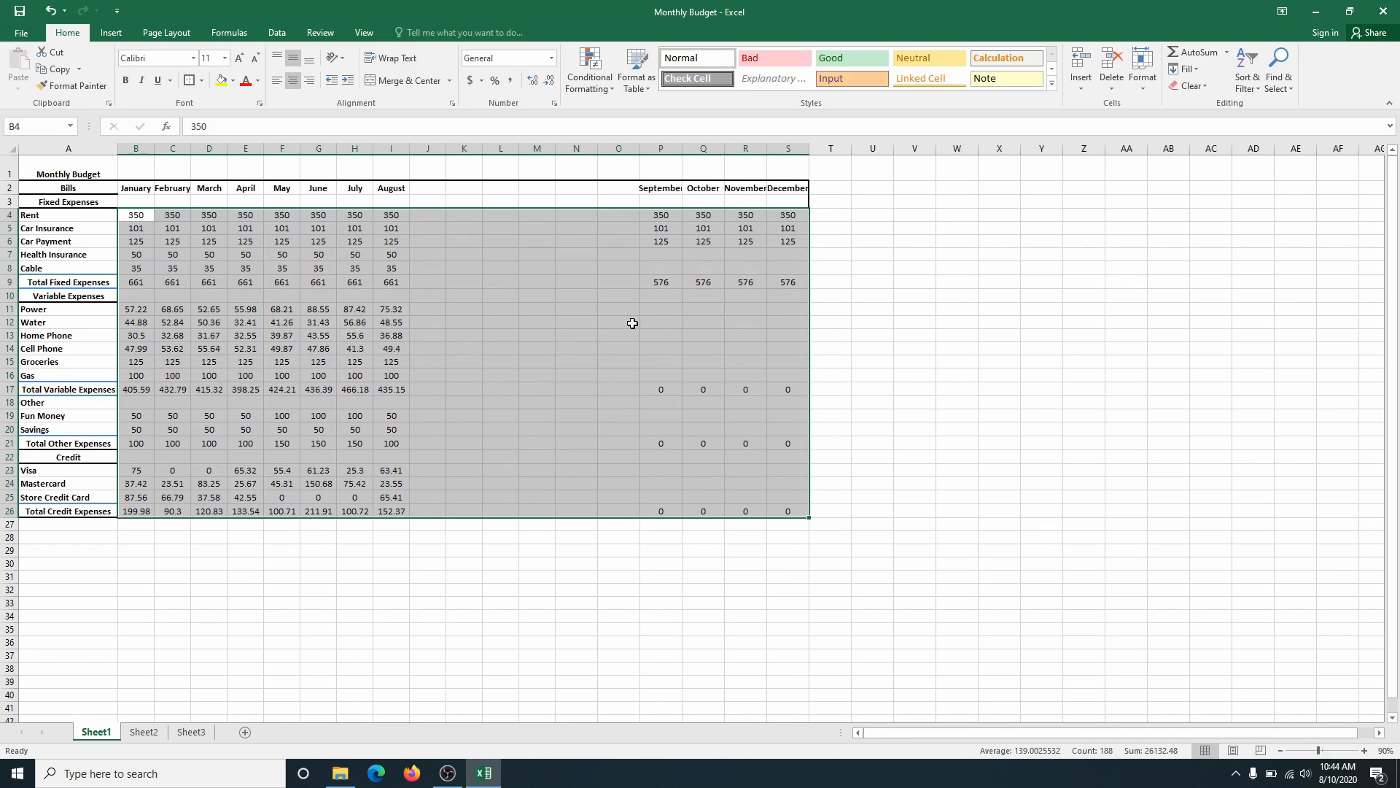
left_click(309, 80)
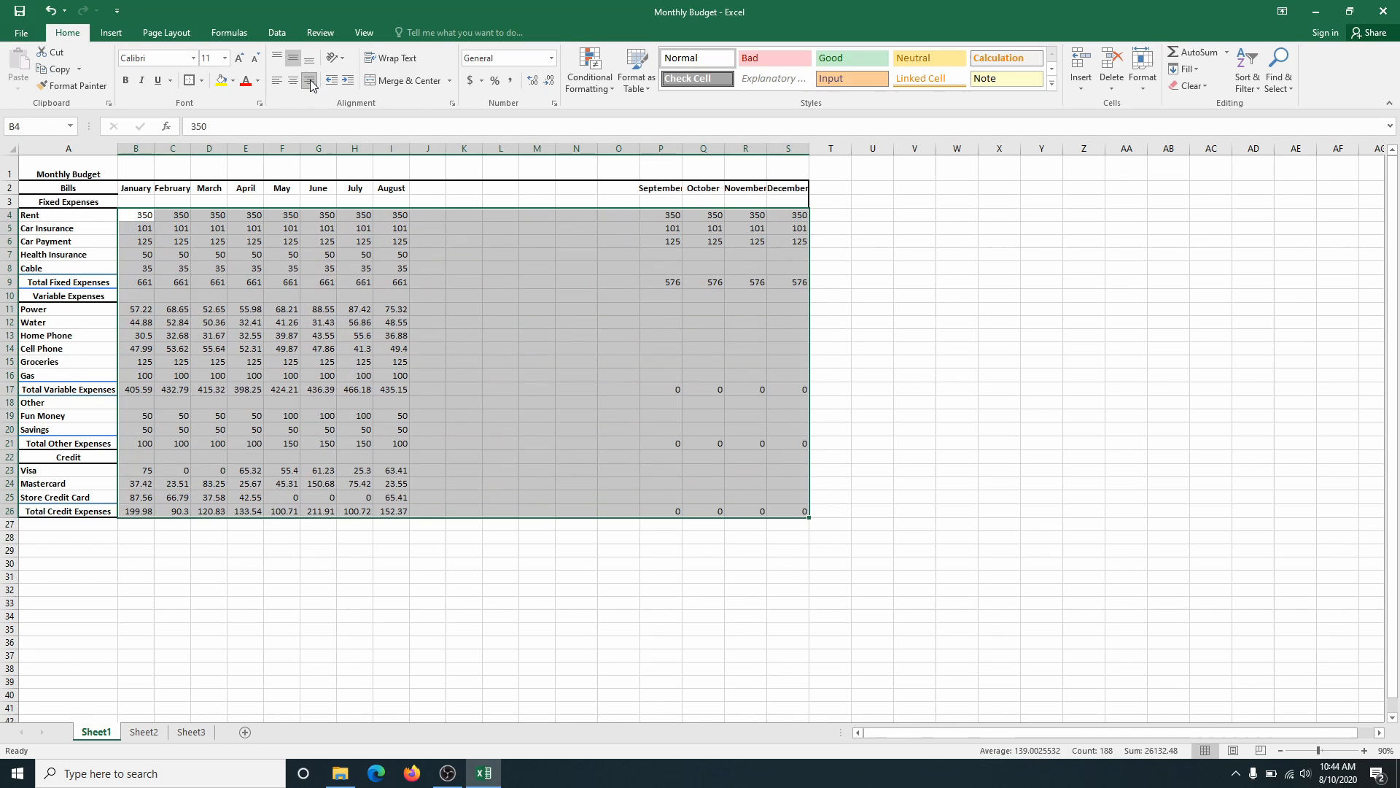
left_click(493, 558)
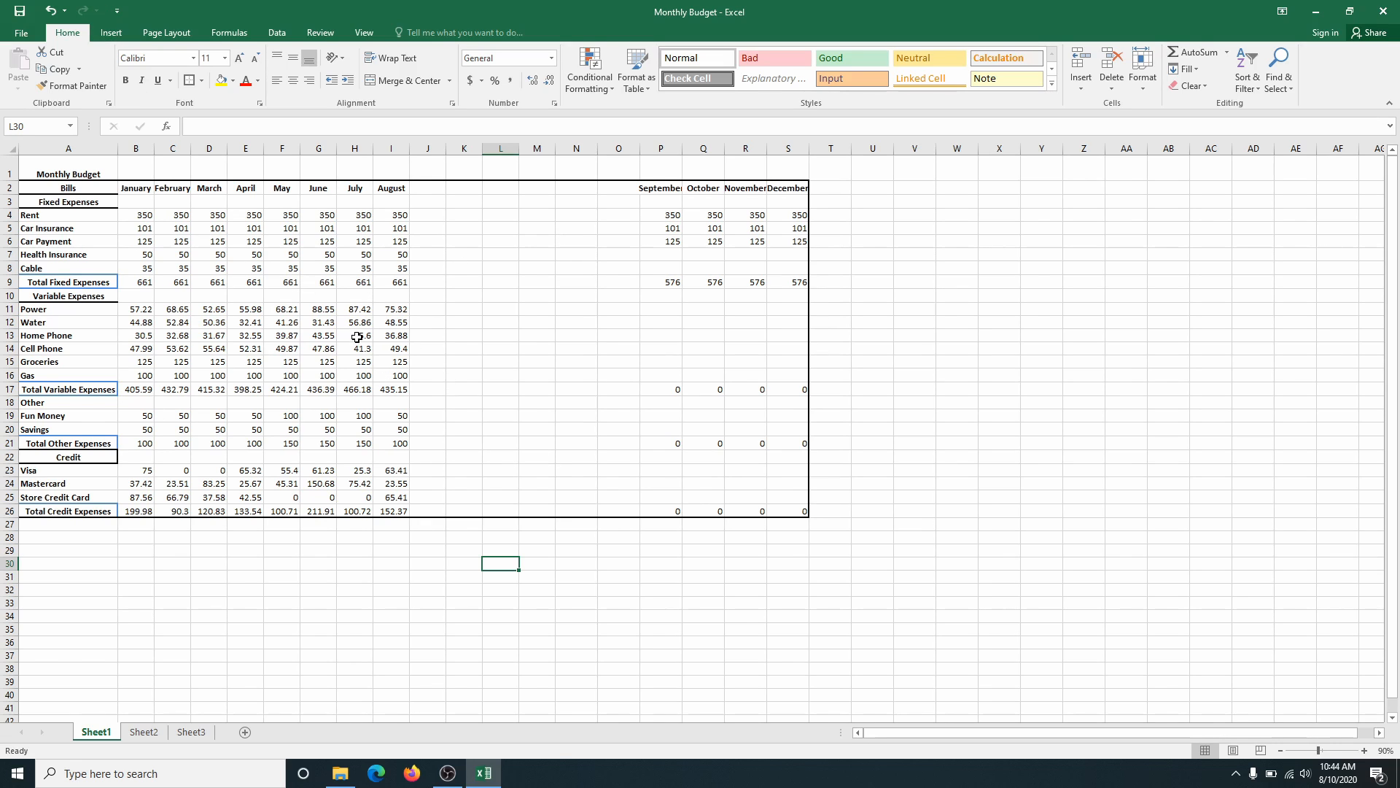
Move the January Health Insurance amount from B7 to September in P7 by cutting and pasting.
left_click(142, 256)
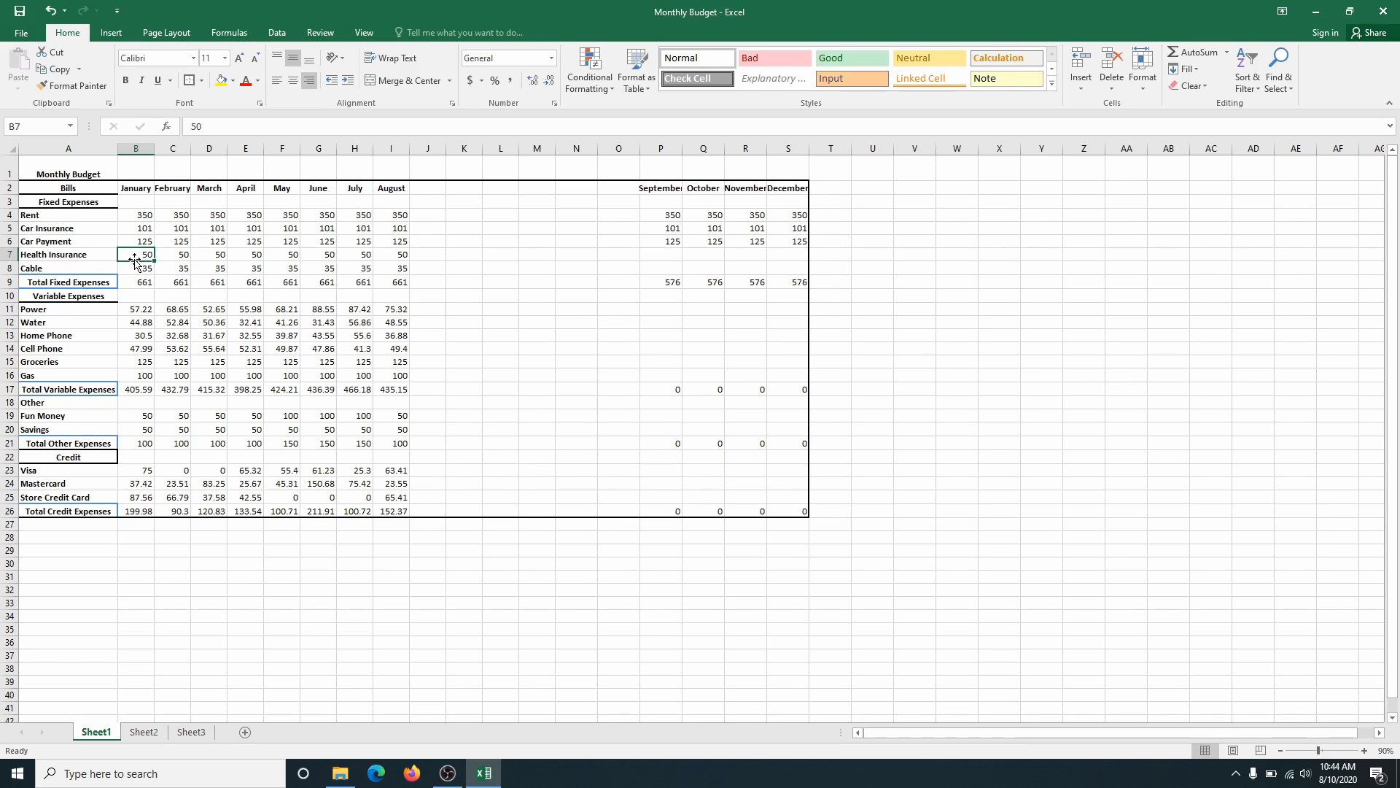
left_click(55, 54)
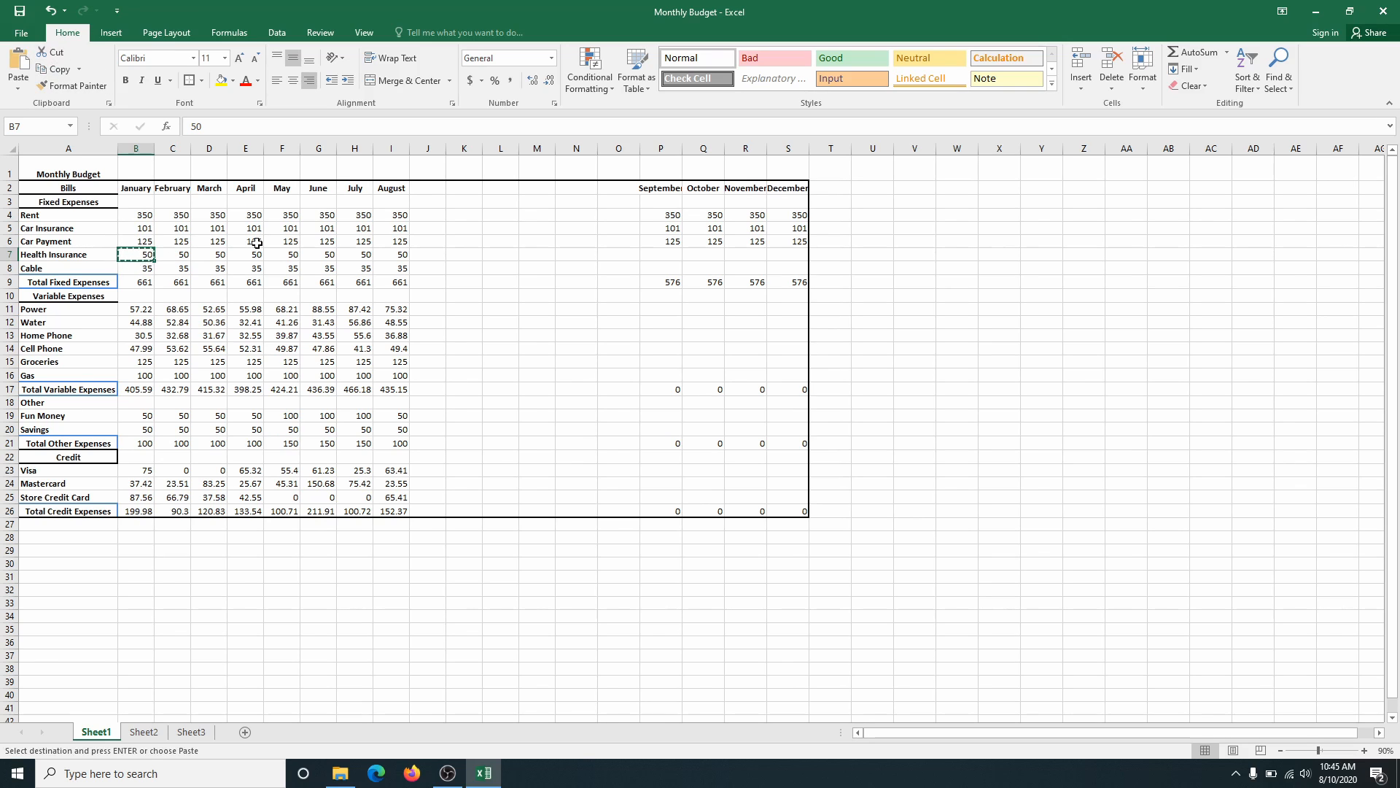
left_click(656, 255)
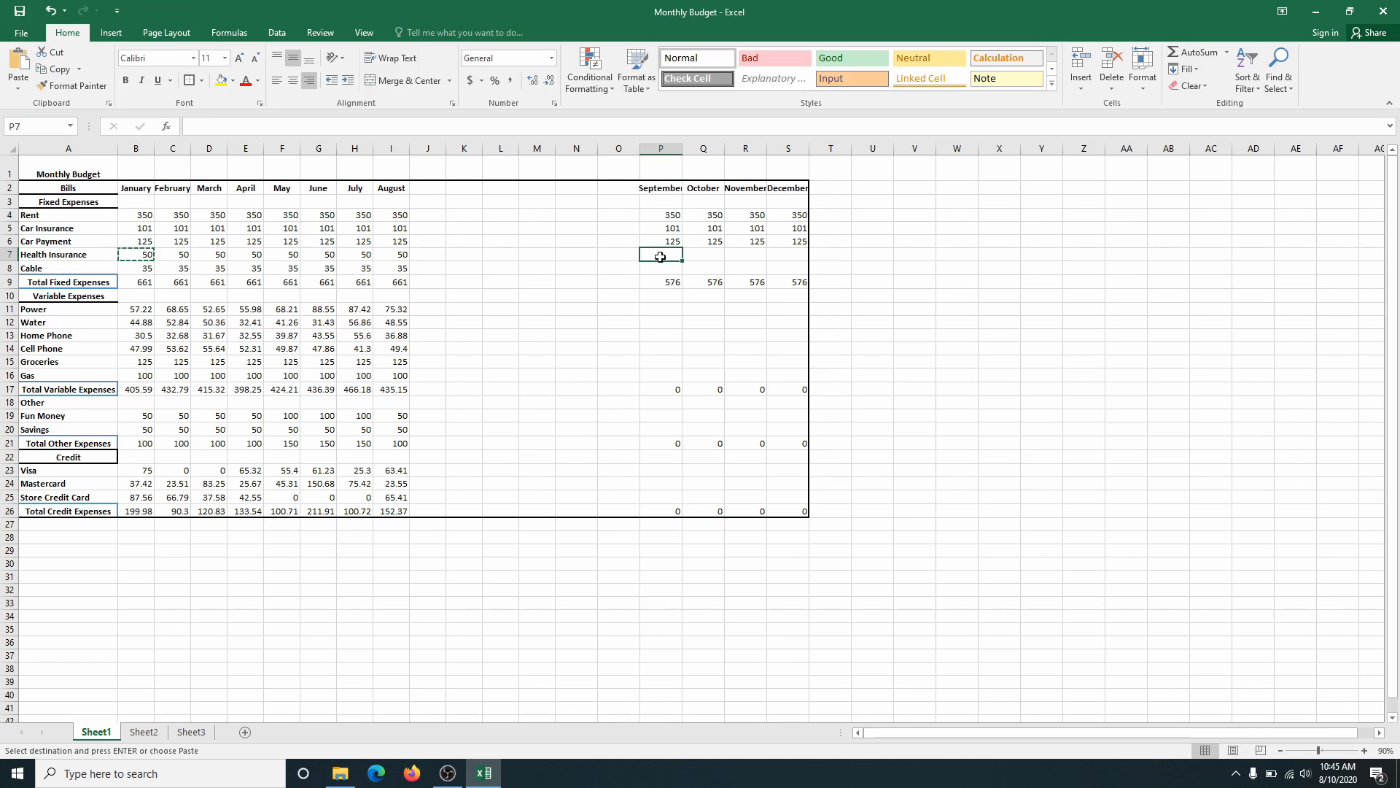
left_click(20, 62)
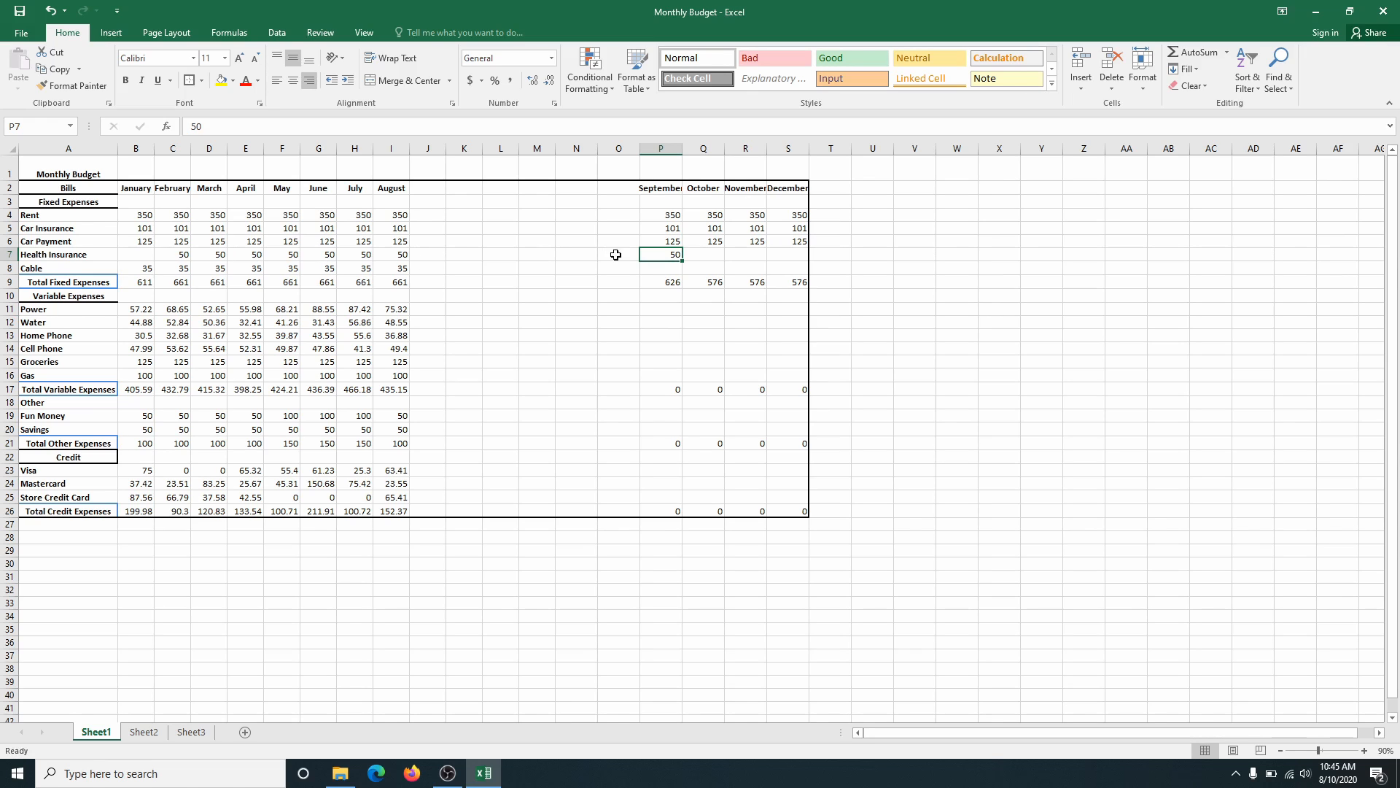
Copy the February Health Insurance amount from C7 into January's empty cell B7 and end the copy mode.
left_click(180, 255)
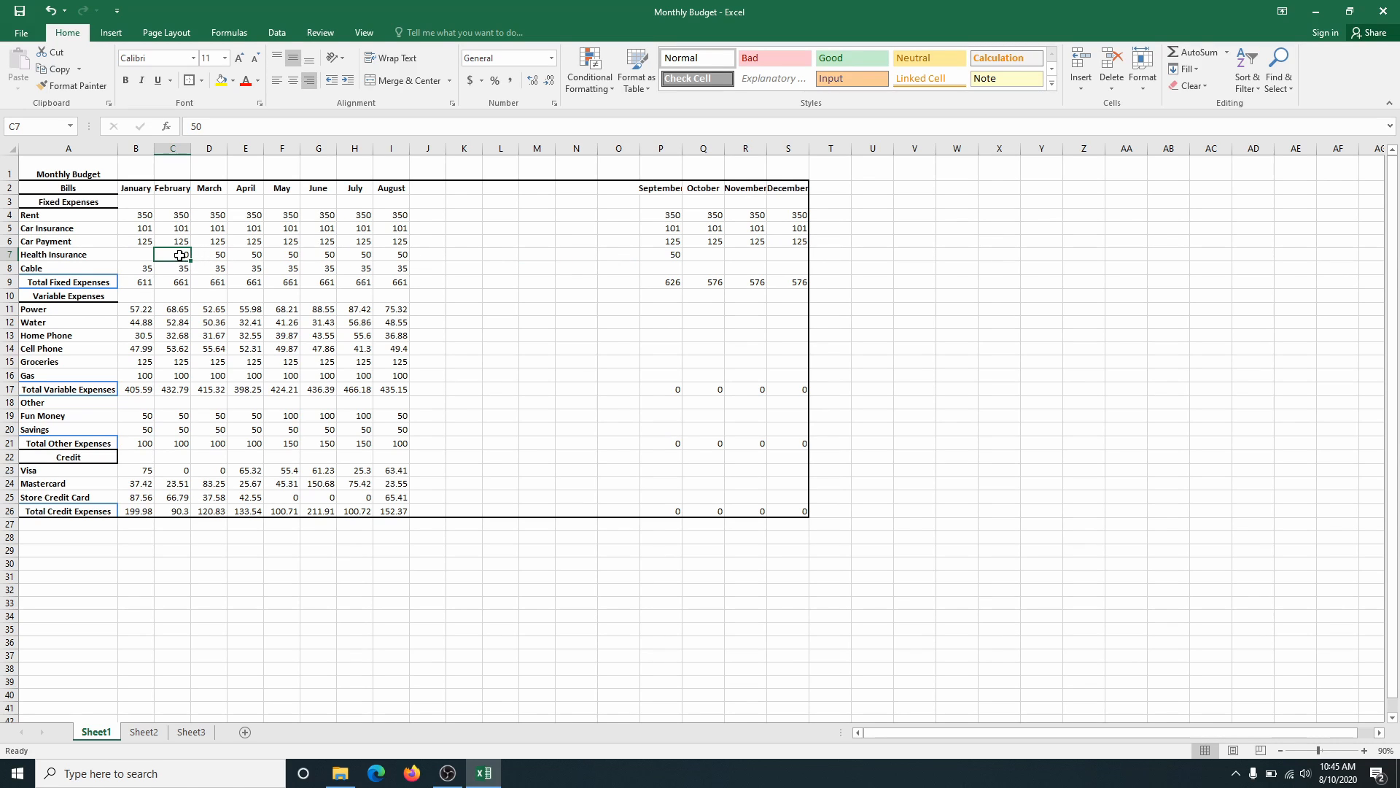
left_click(55, 70)
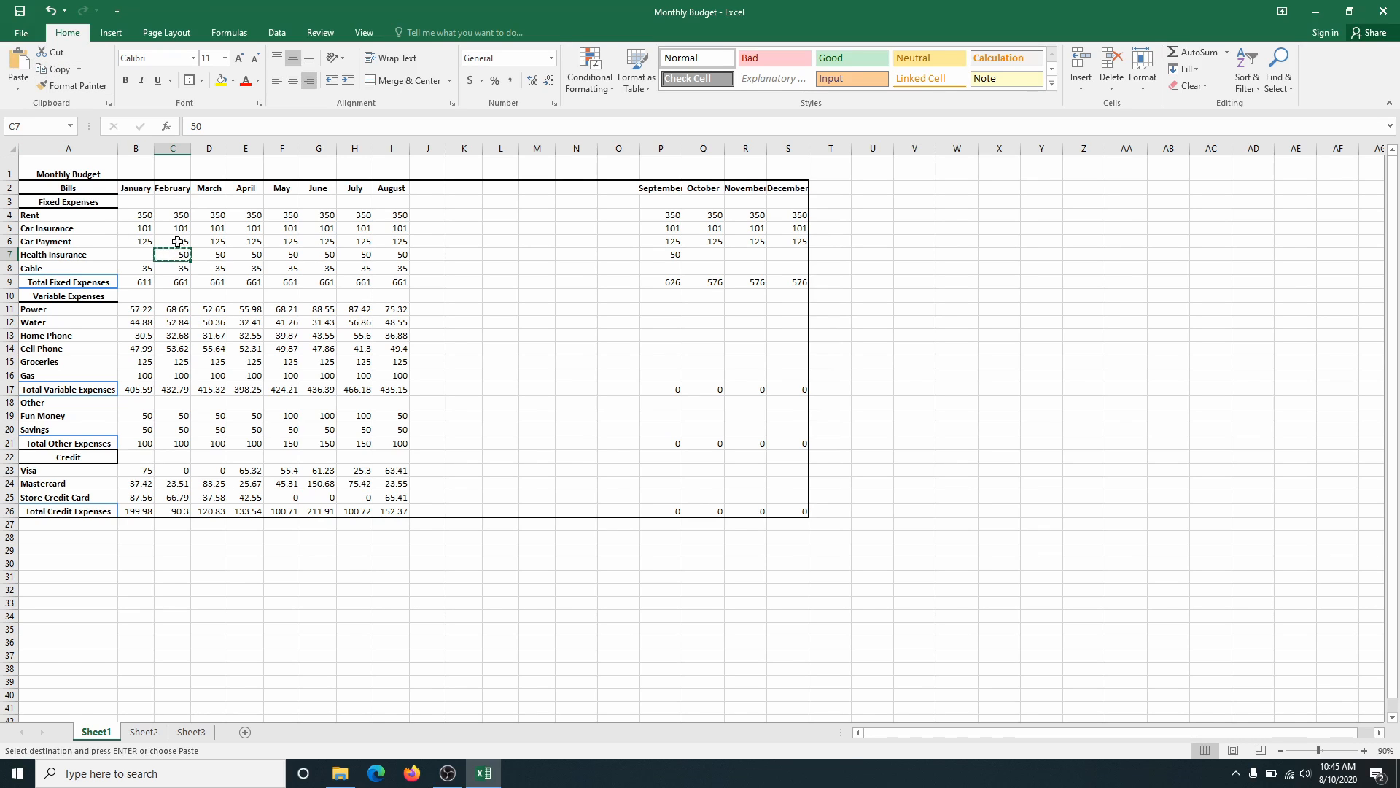
left_click(137, 254)
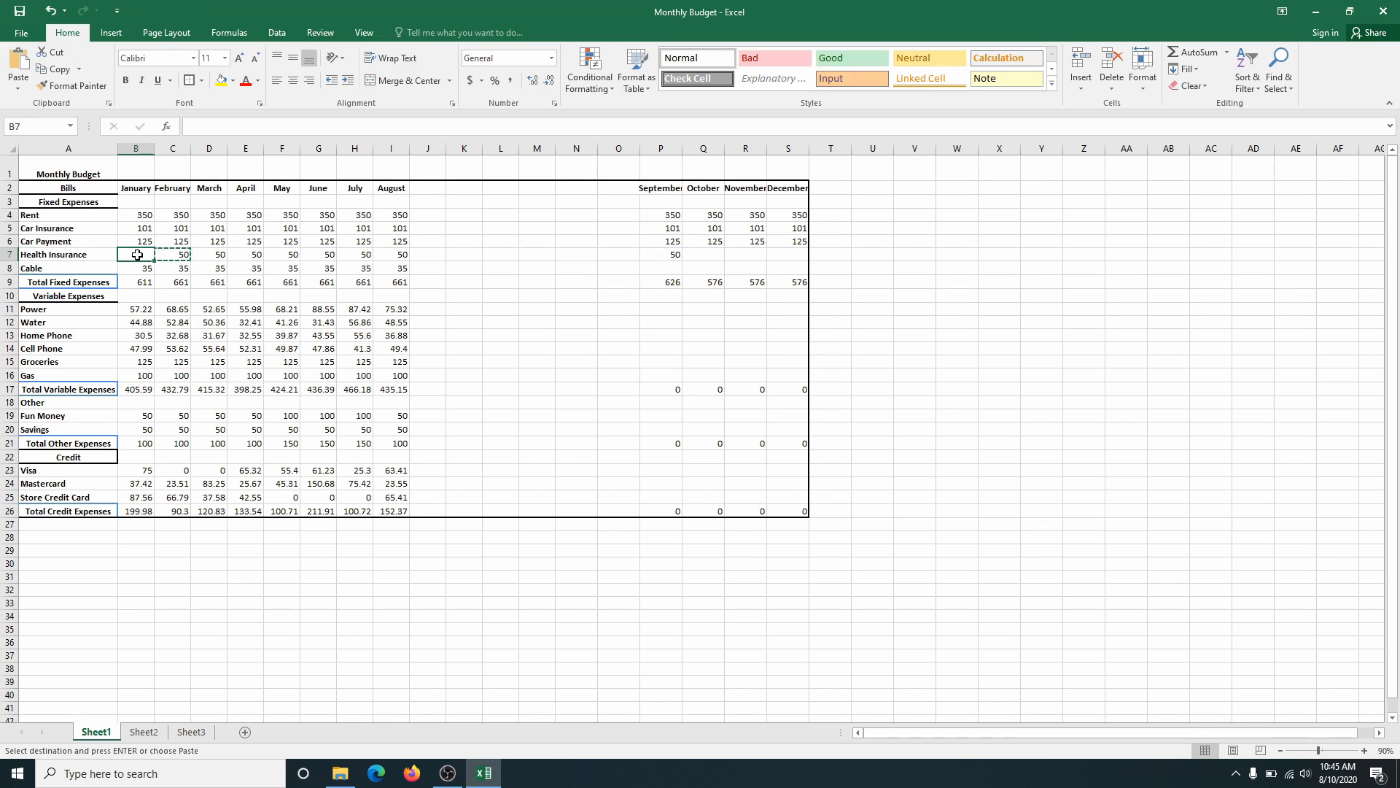
left_click(21, 62)
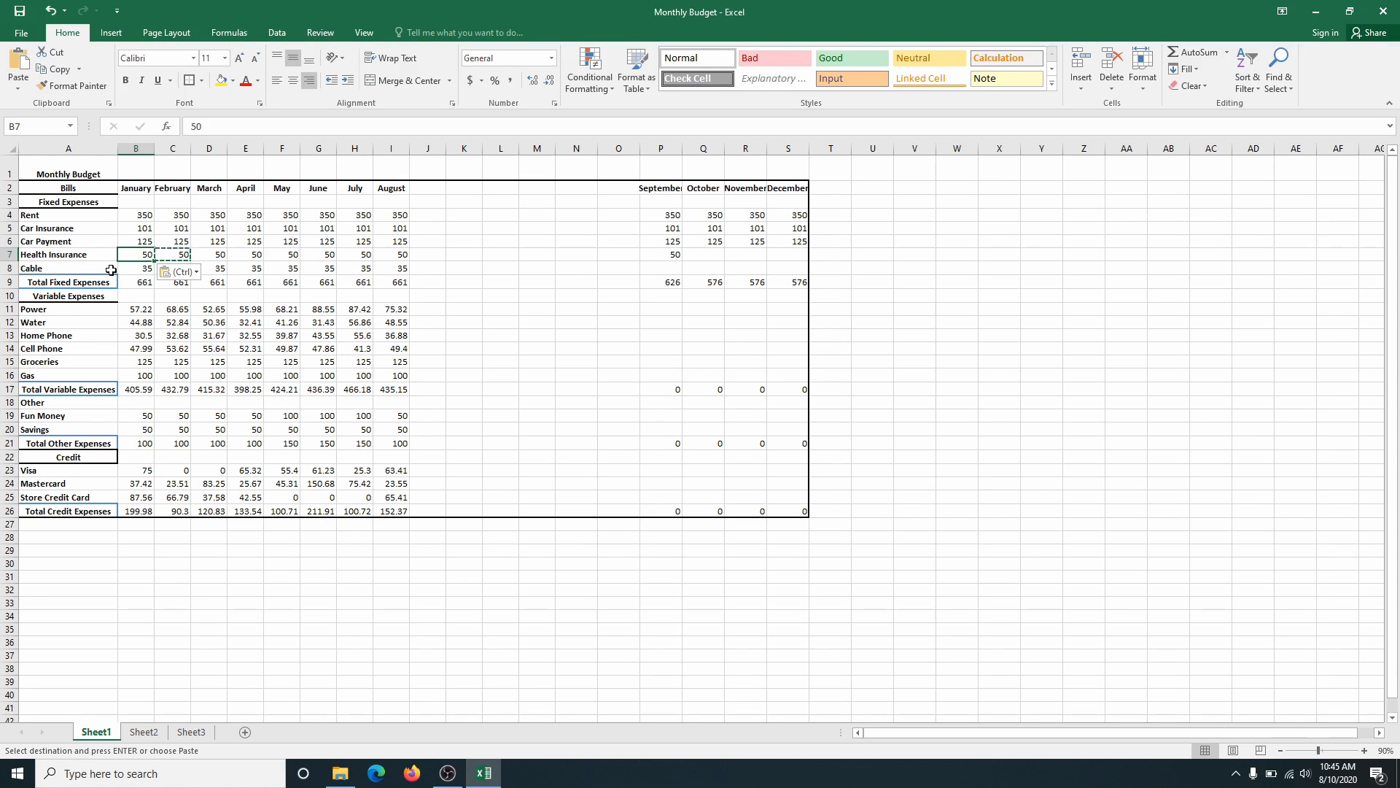
left_click(216, 255)
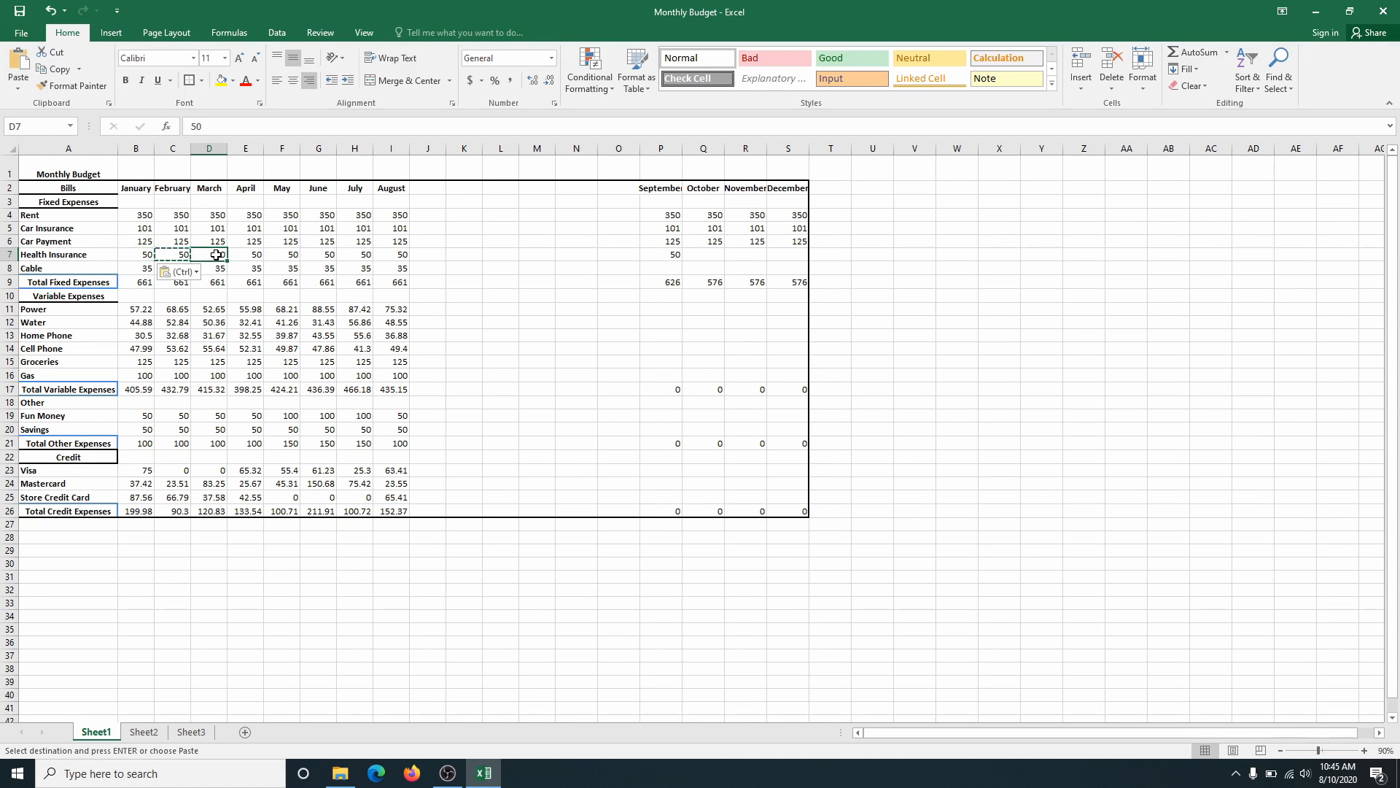
left_click(177, 257)
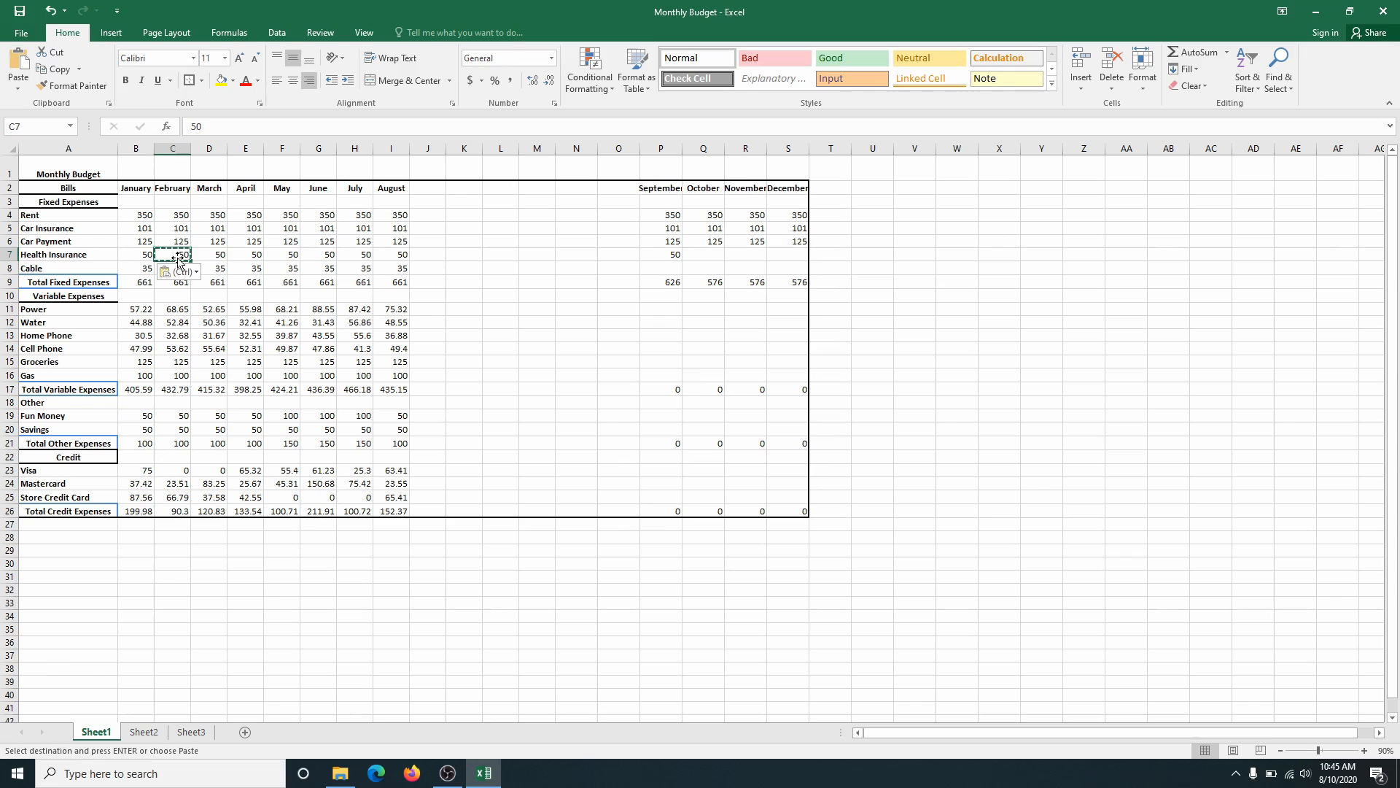
key("Escape")
Copy the April Health Insurance amount from E7 to October and November in Q7:R7.
left_click(245, 256)
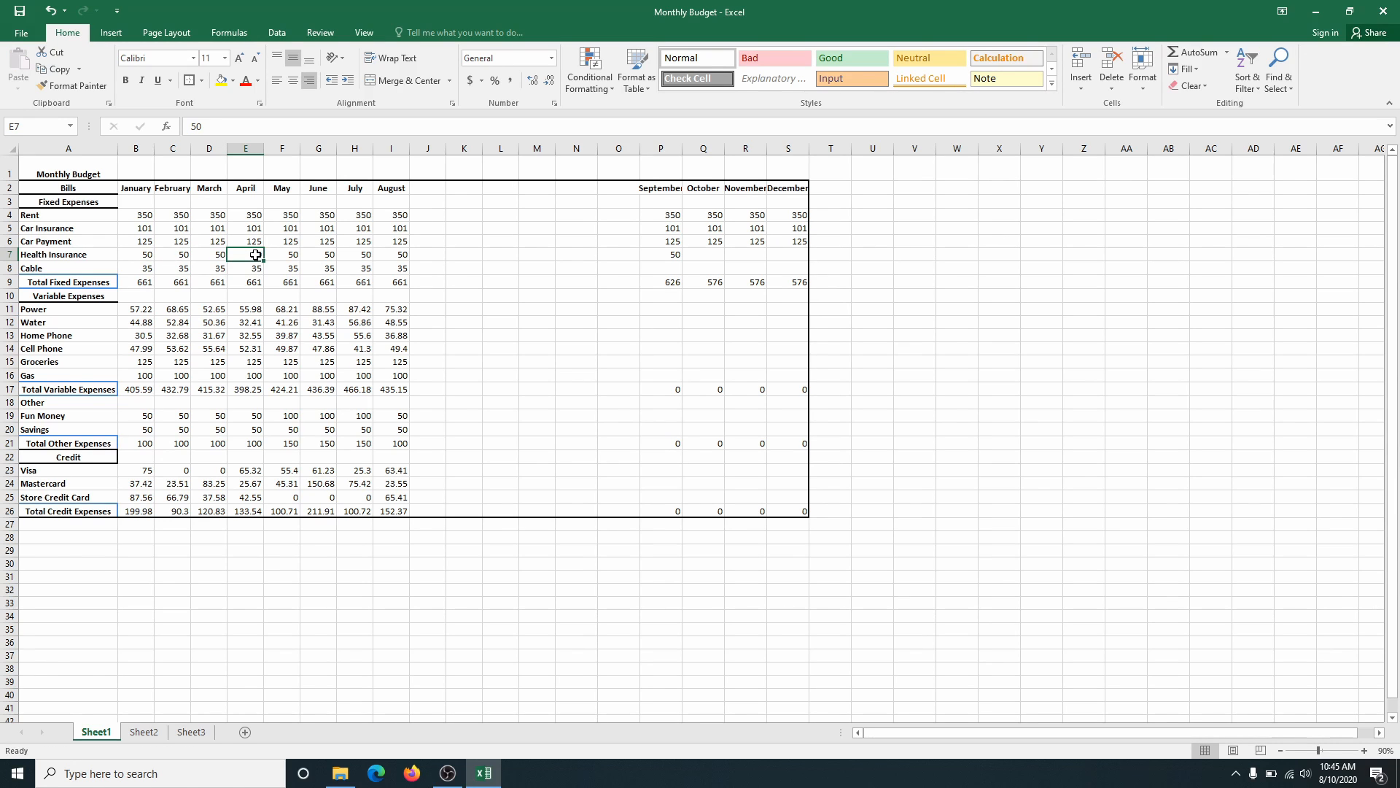
right_click(255, 255)
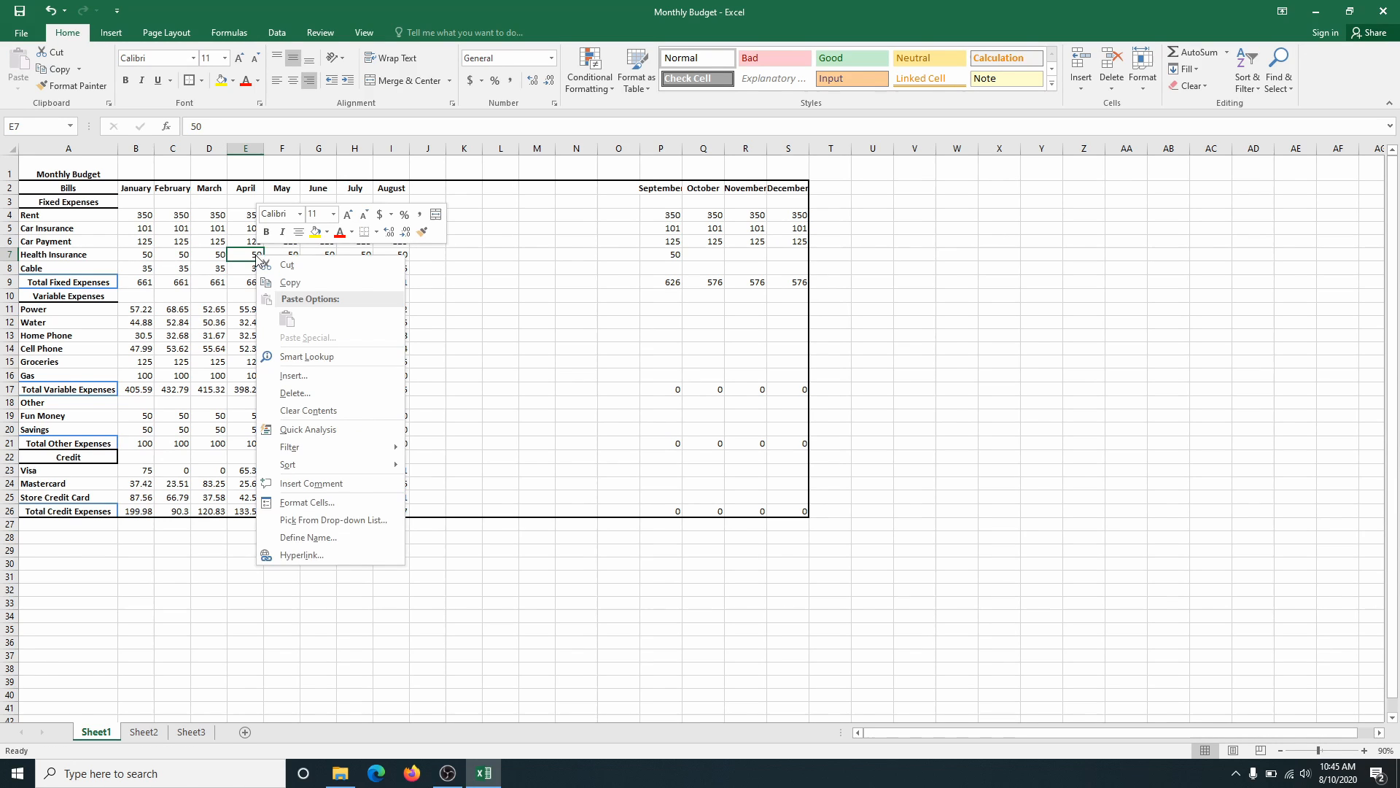
left_click(285, 284)
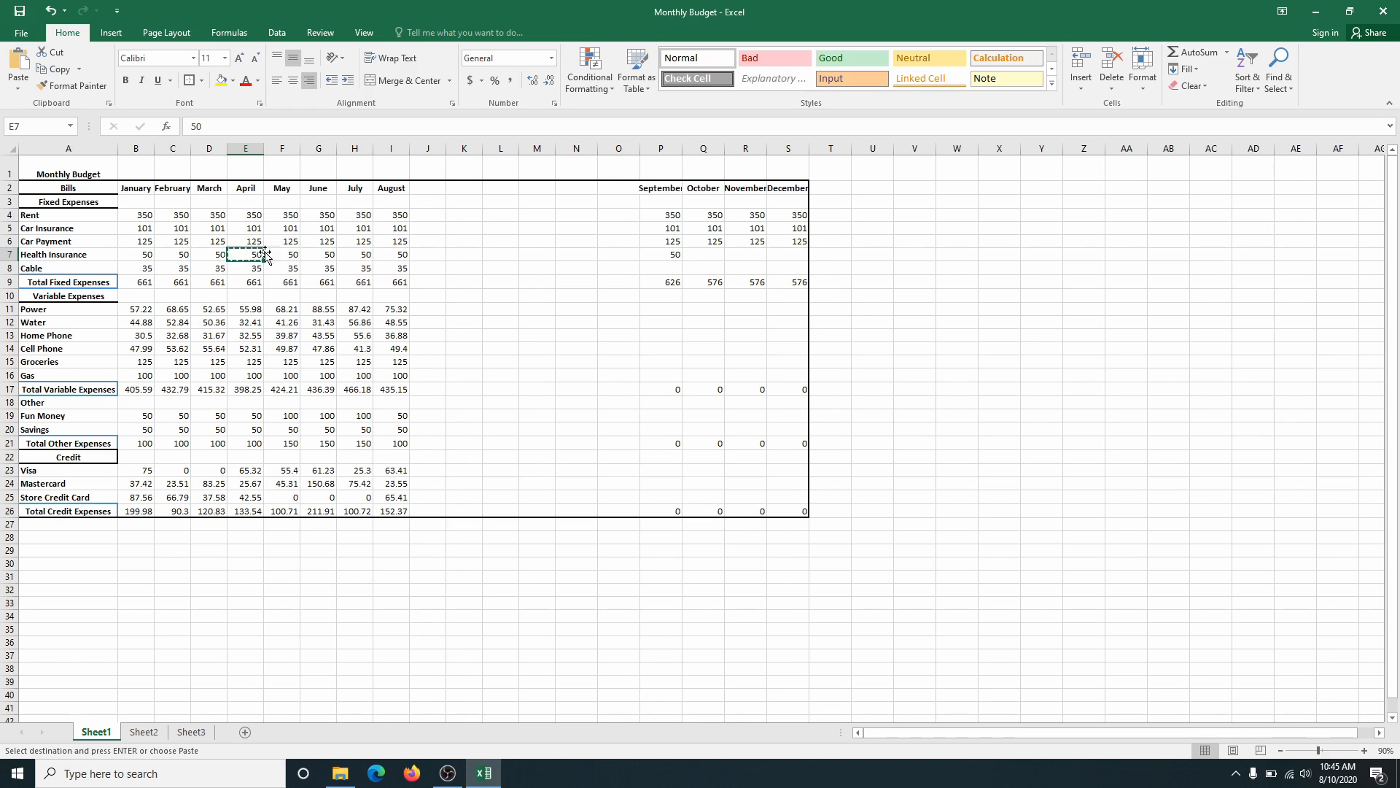
left_click(708, 257)
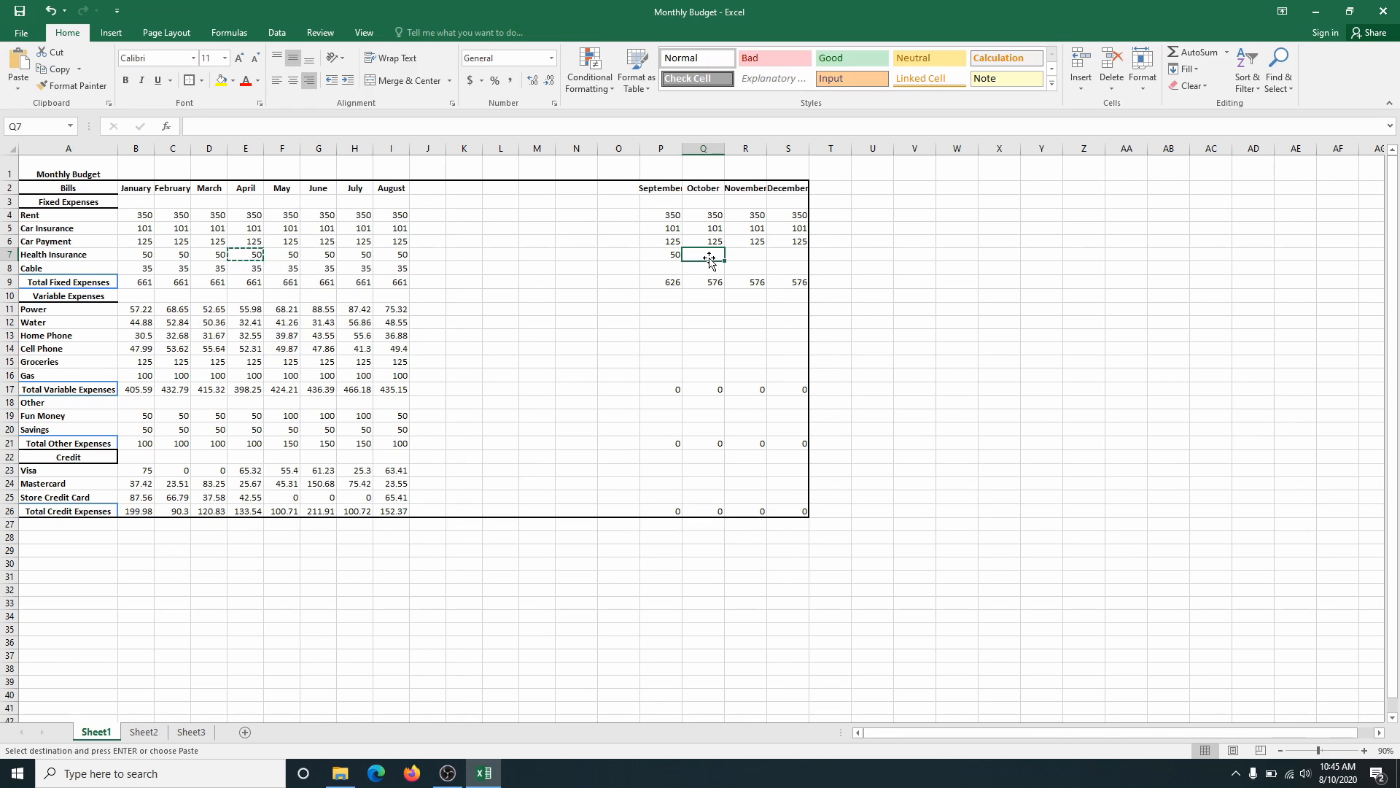
right_click(709, 258)
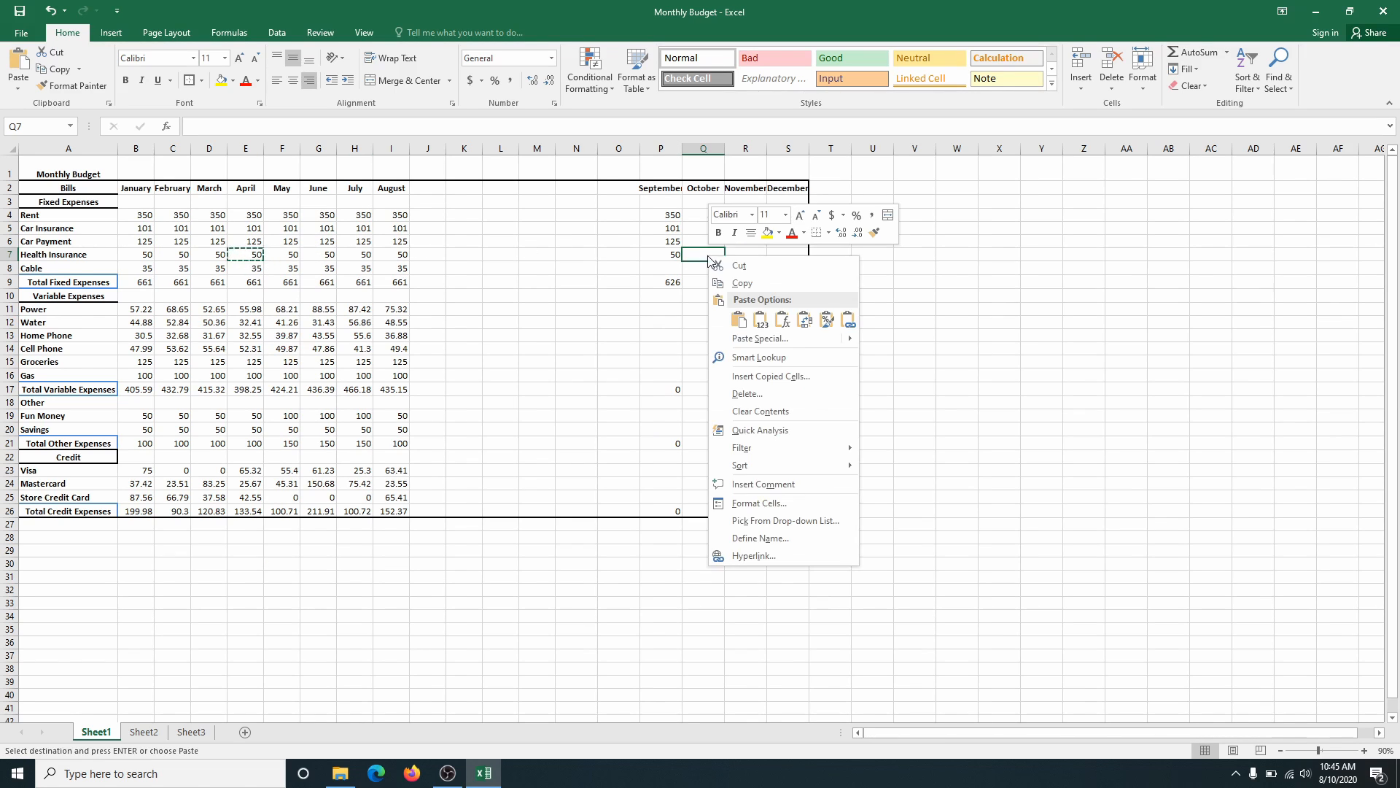
left_click(738, 321)
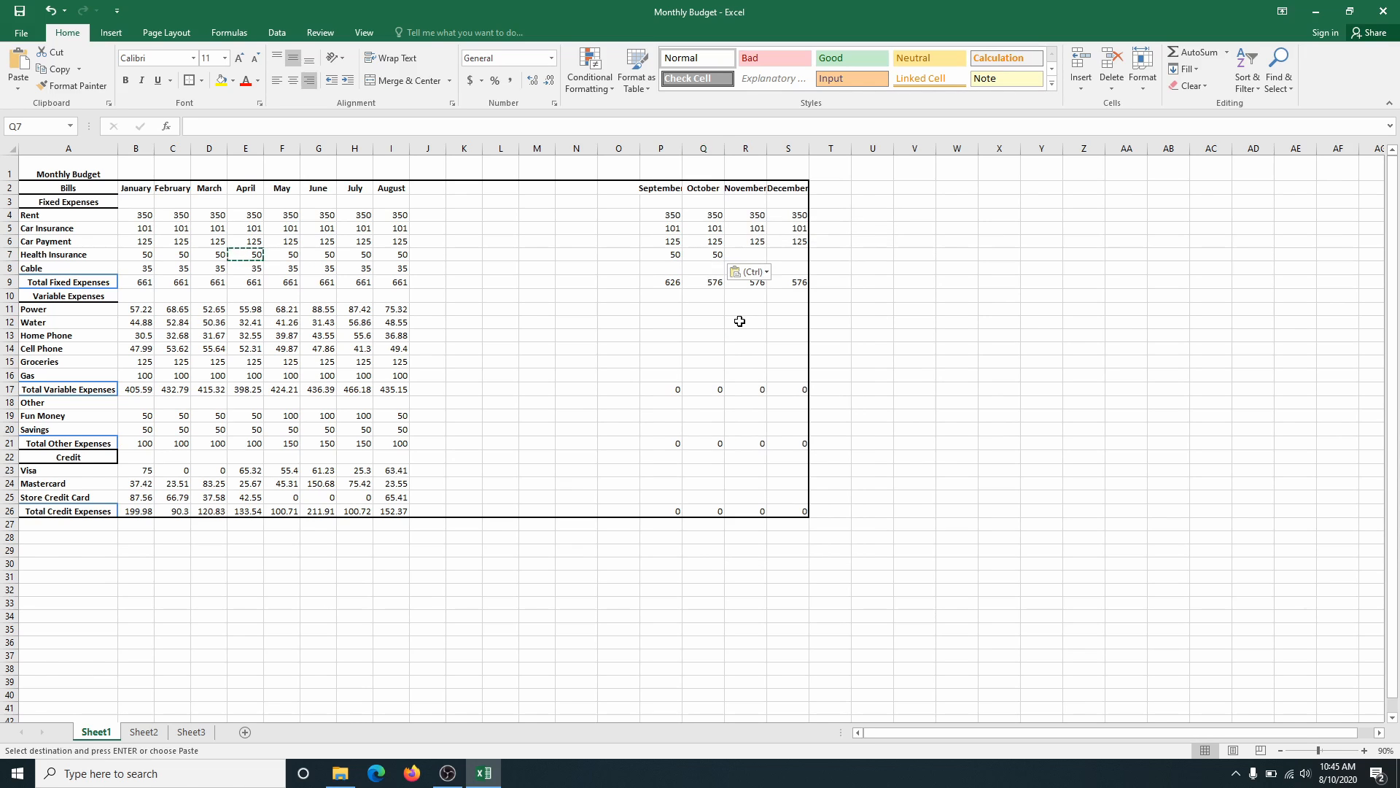
right_click(737, 254)
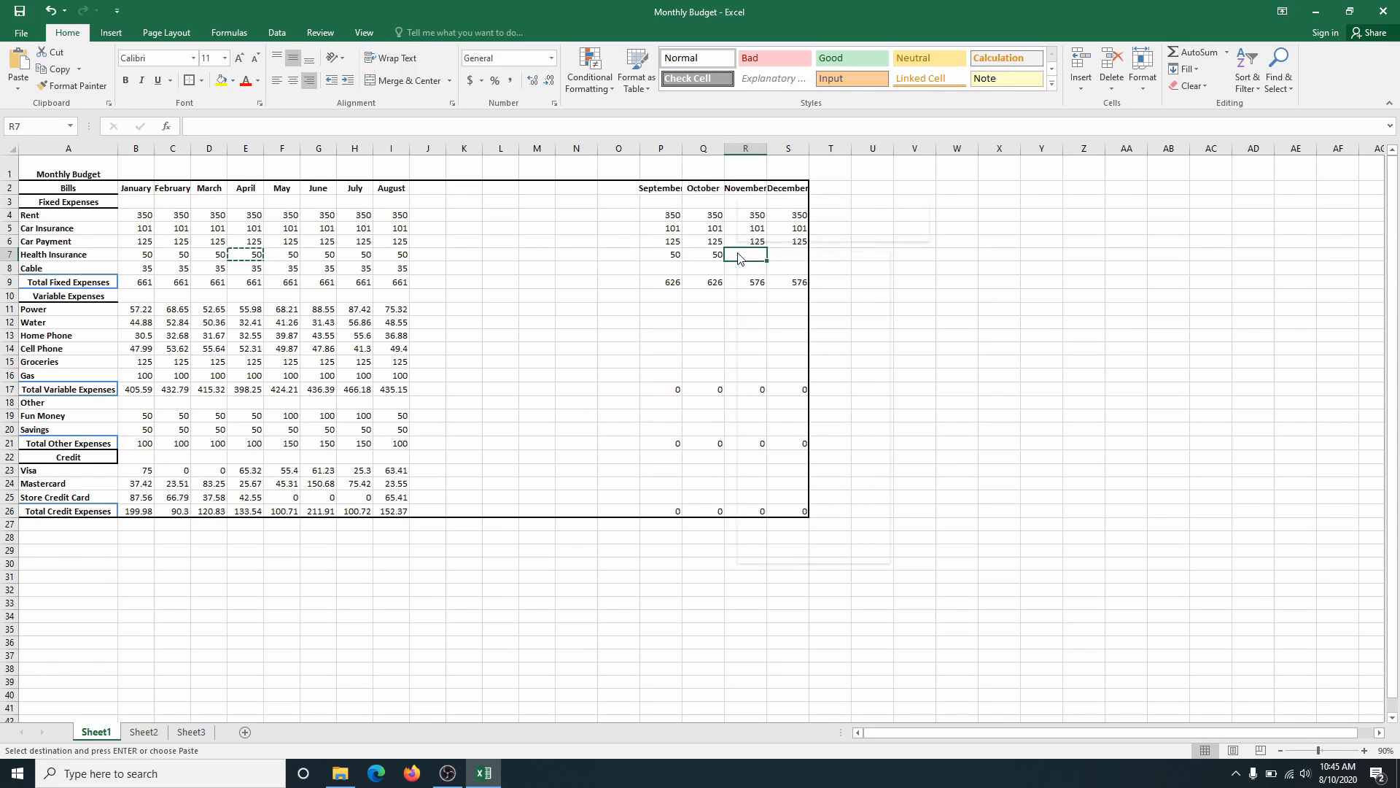
left_click(766, 314)
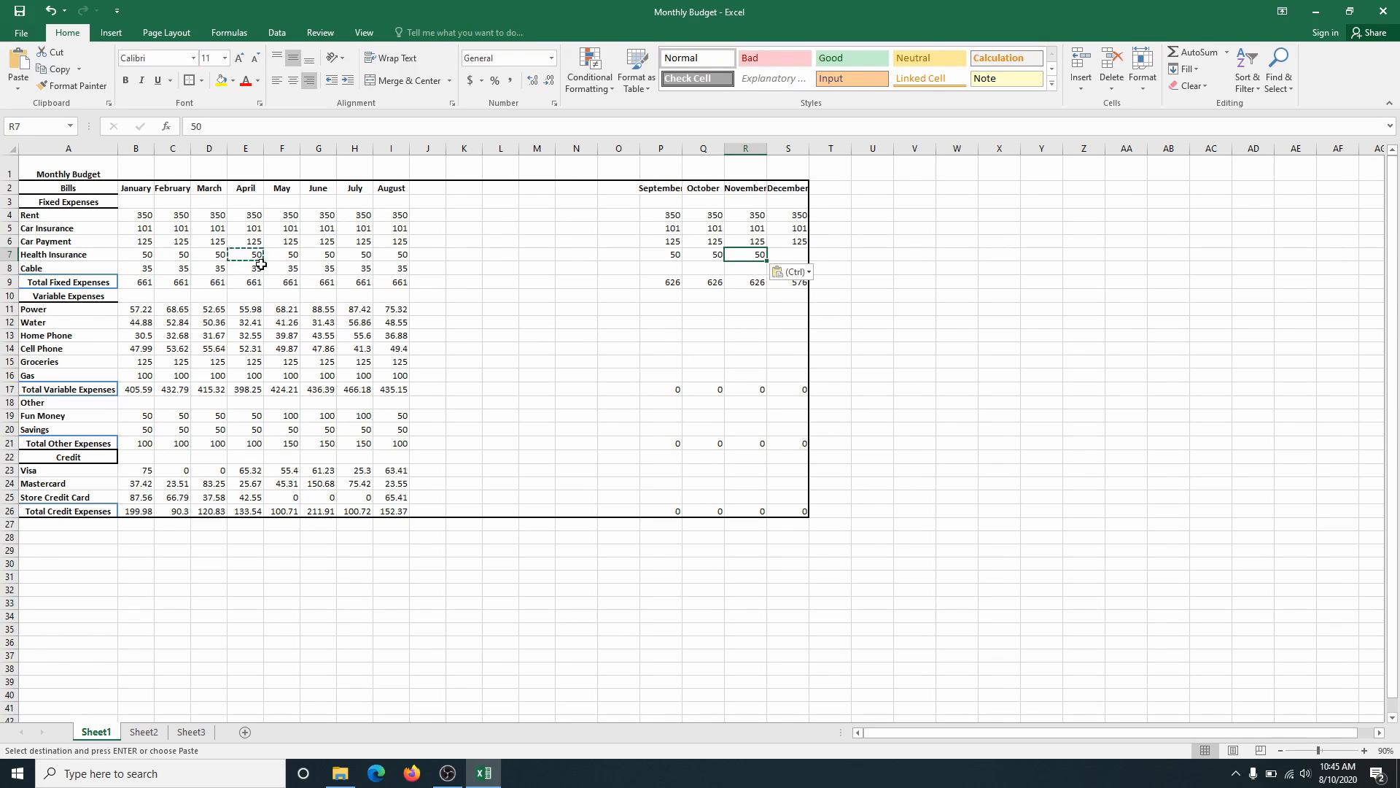
key("Escape")
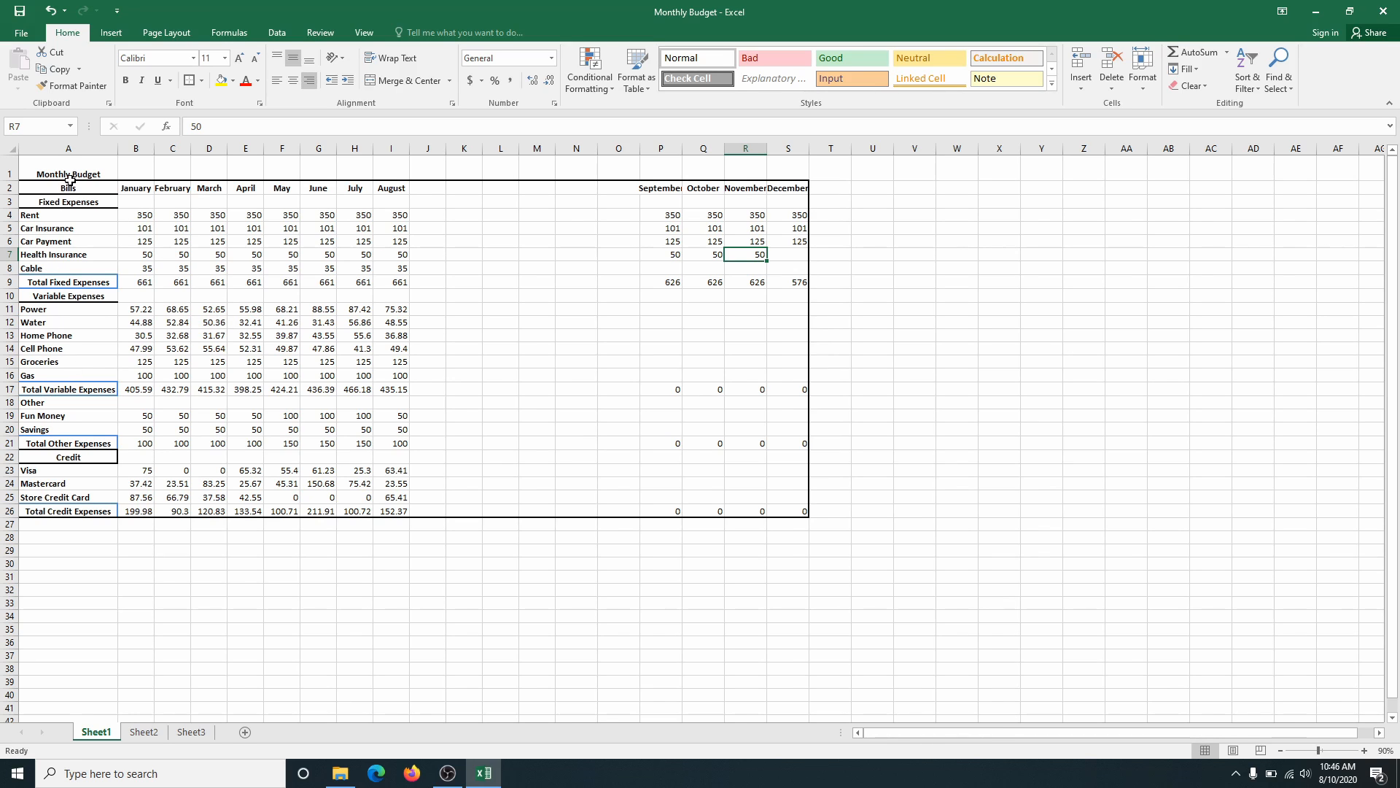
Widen column A slightly to give the expense labels more room.
left_click(6, 187)
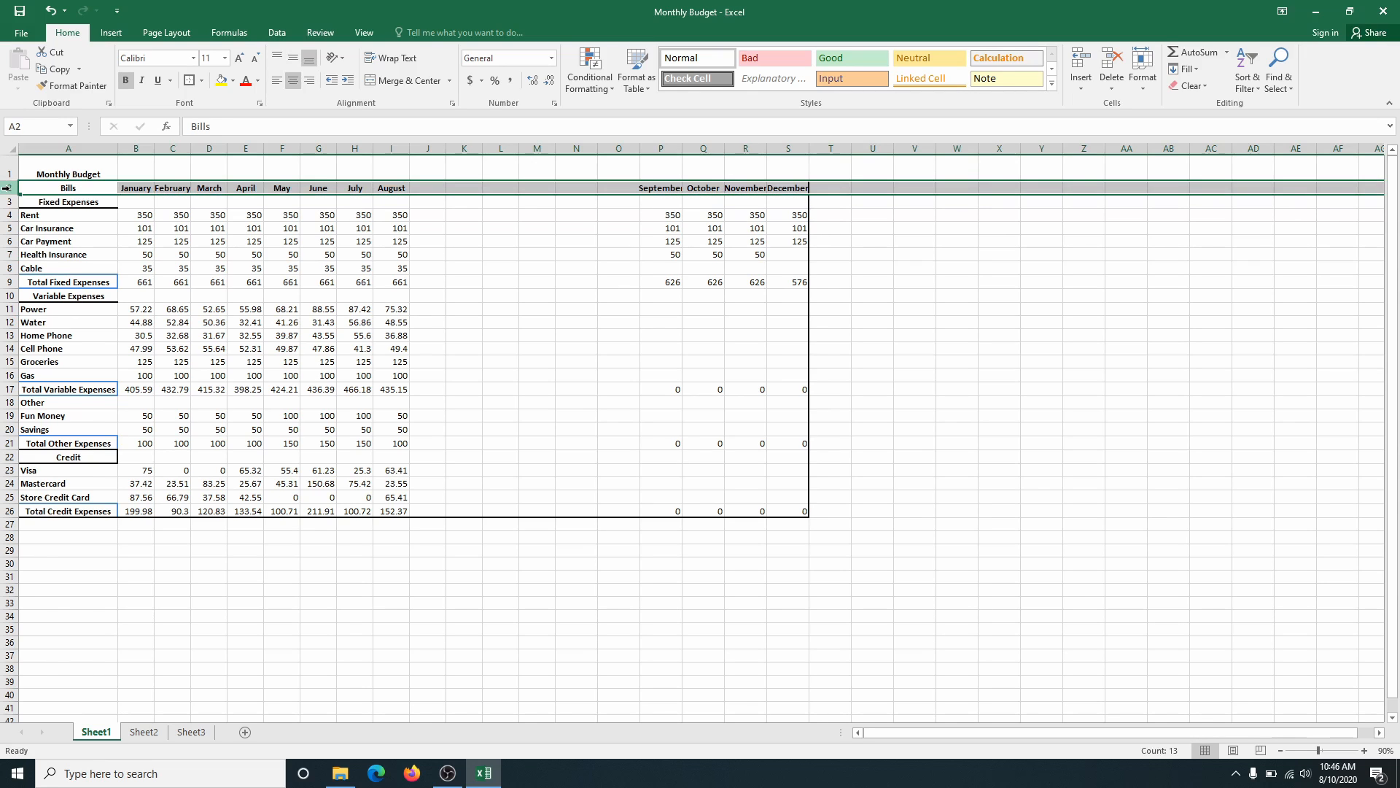
left_click(53, 188)
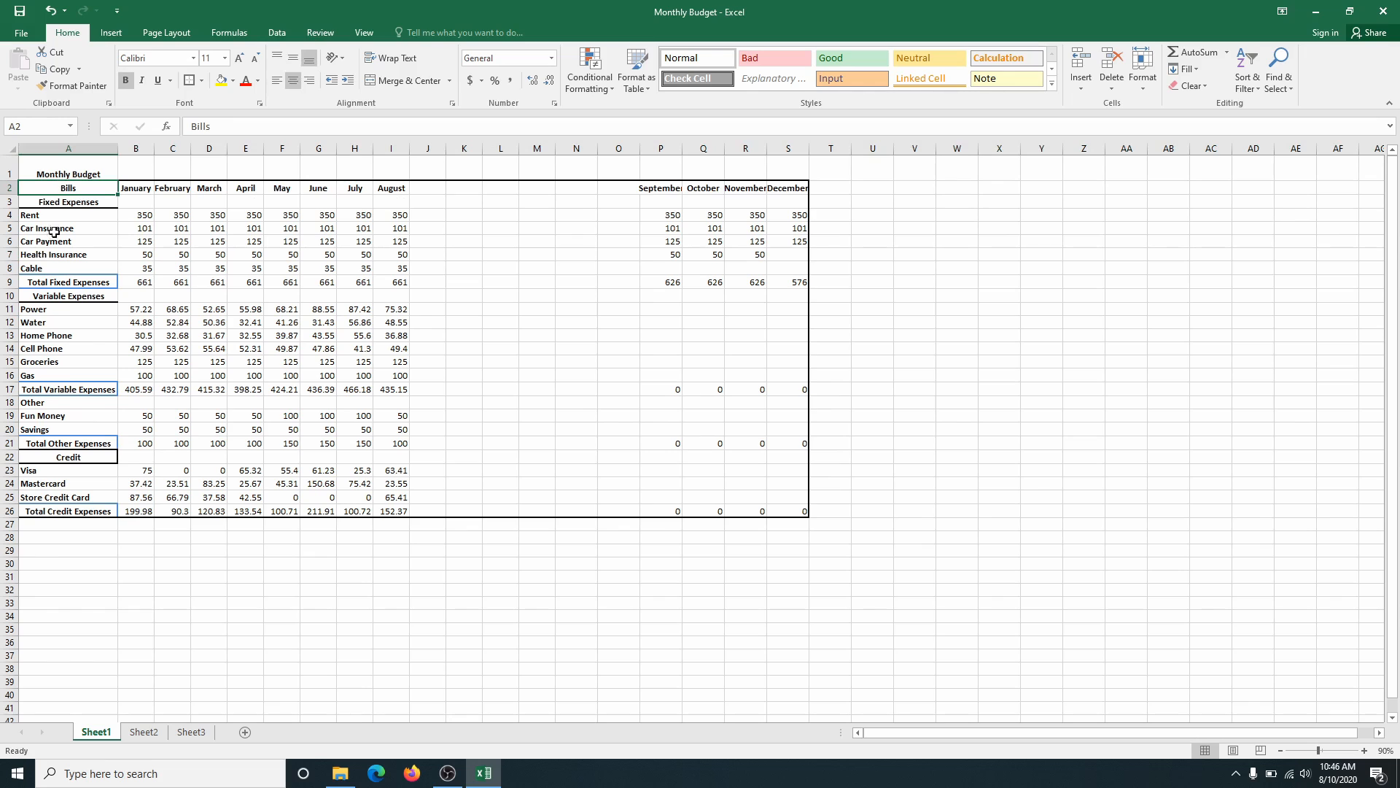
left_click(68, 149)
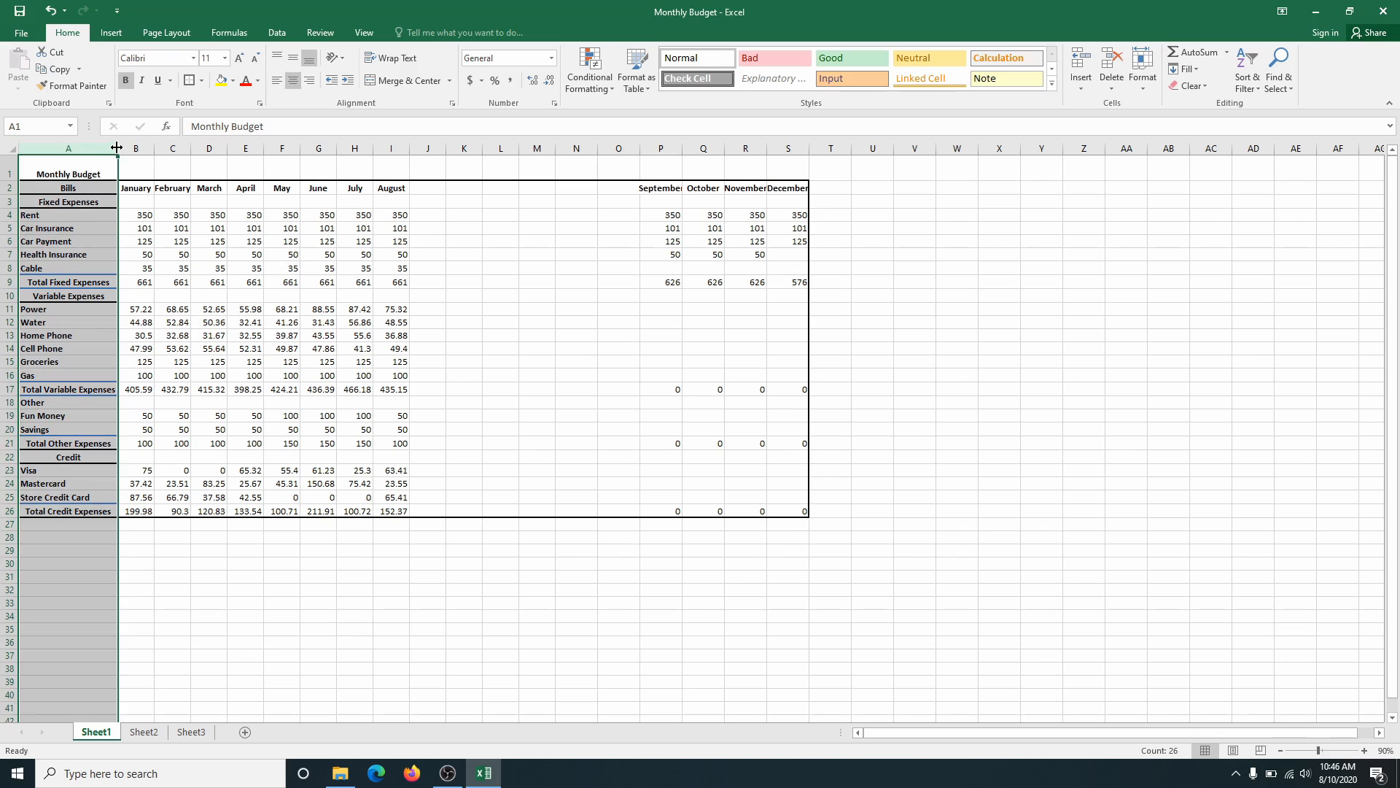
left_click_drag(116, 148, 129, 148)
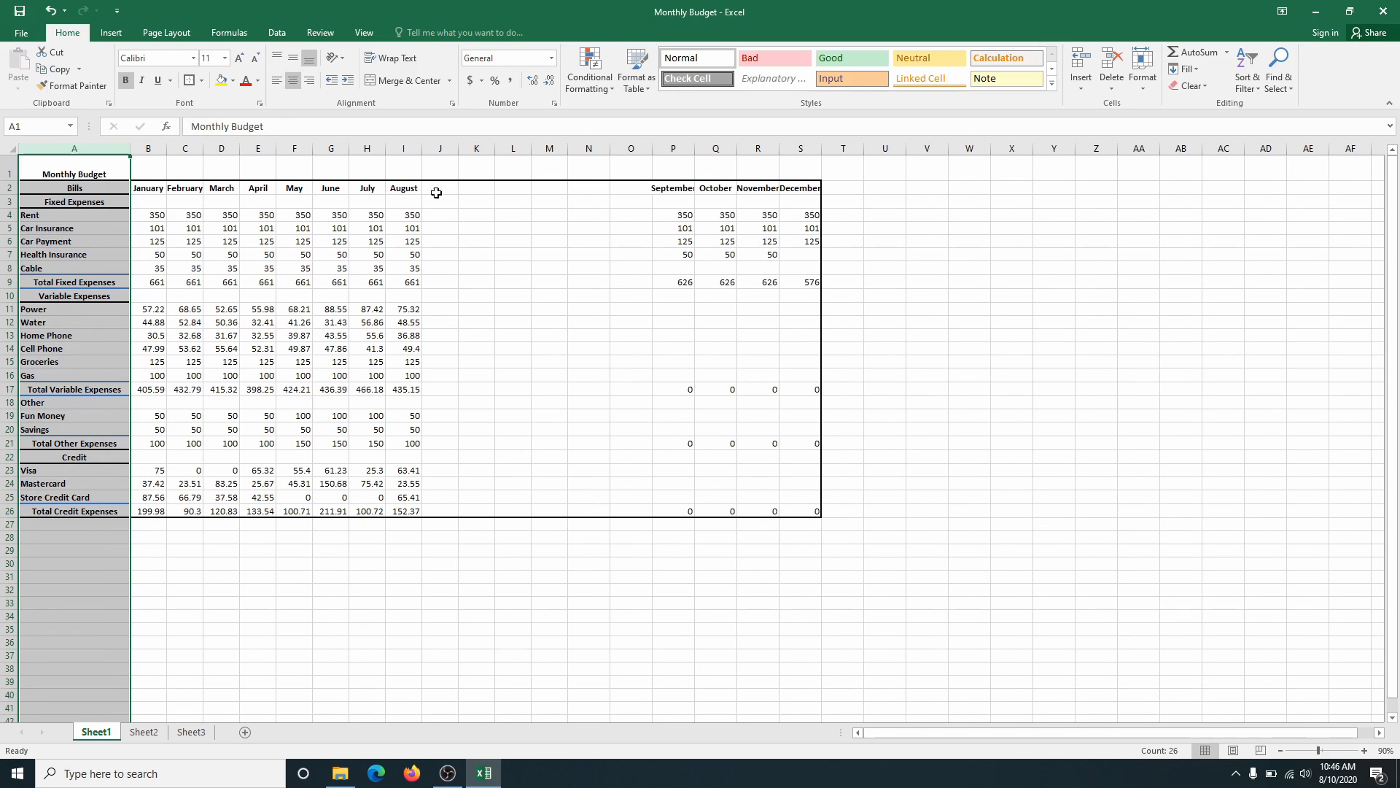
Widen the September to December columns P:S together so that the full month names fit.
left_click_drag(672, 148, 799, 150)
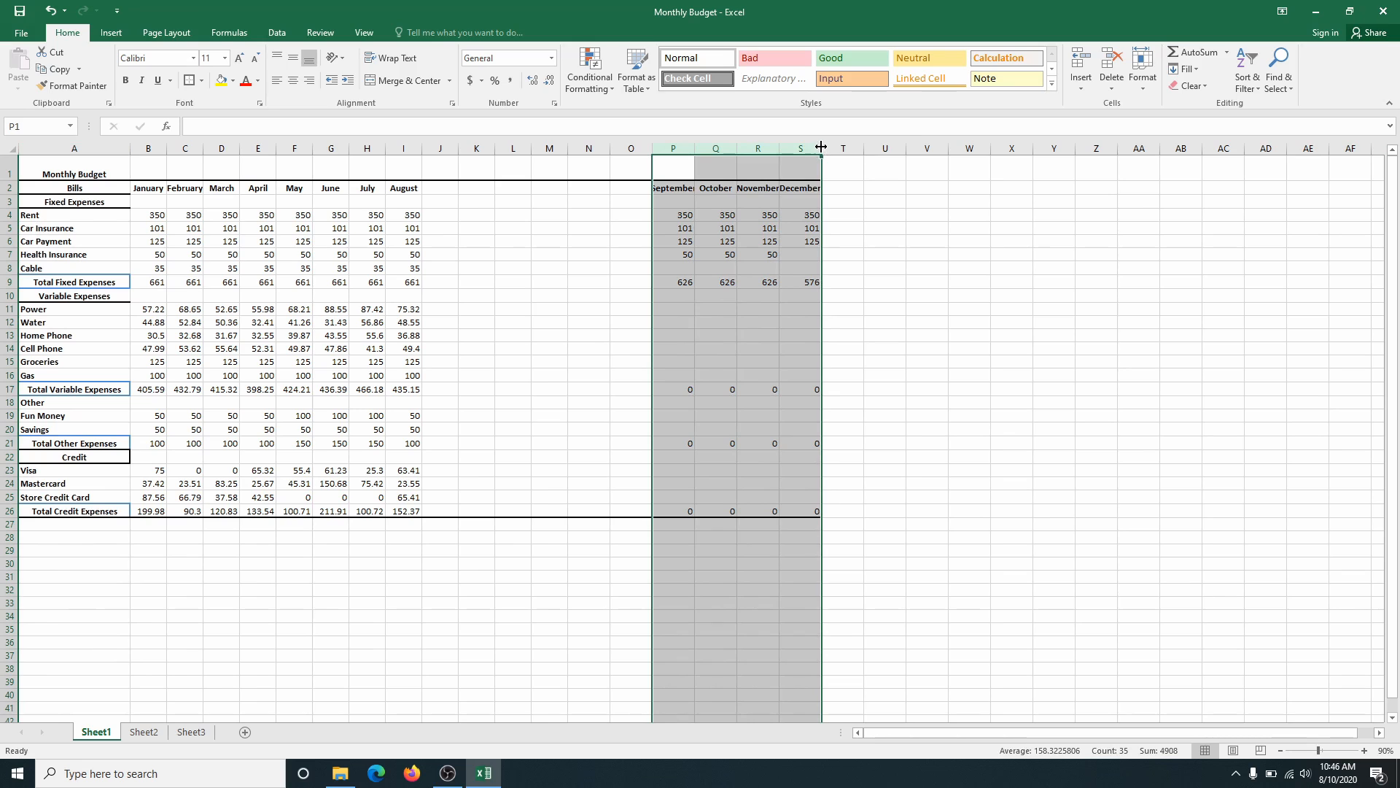
left_click_drag(821, 148, 832, 148)
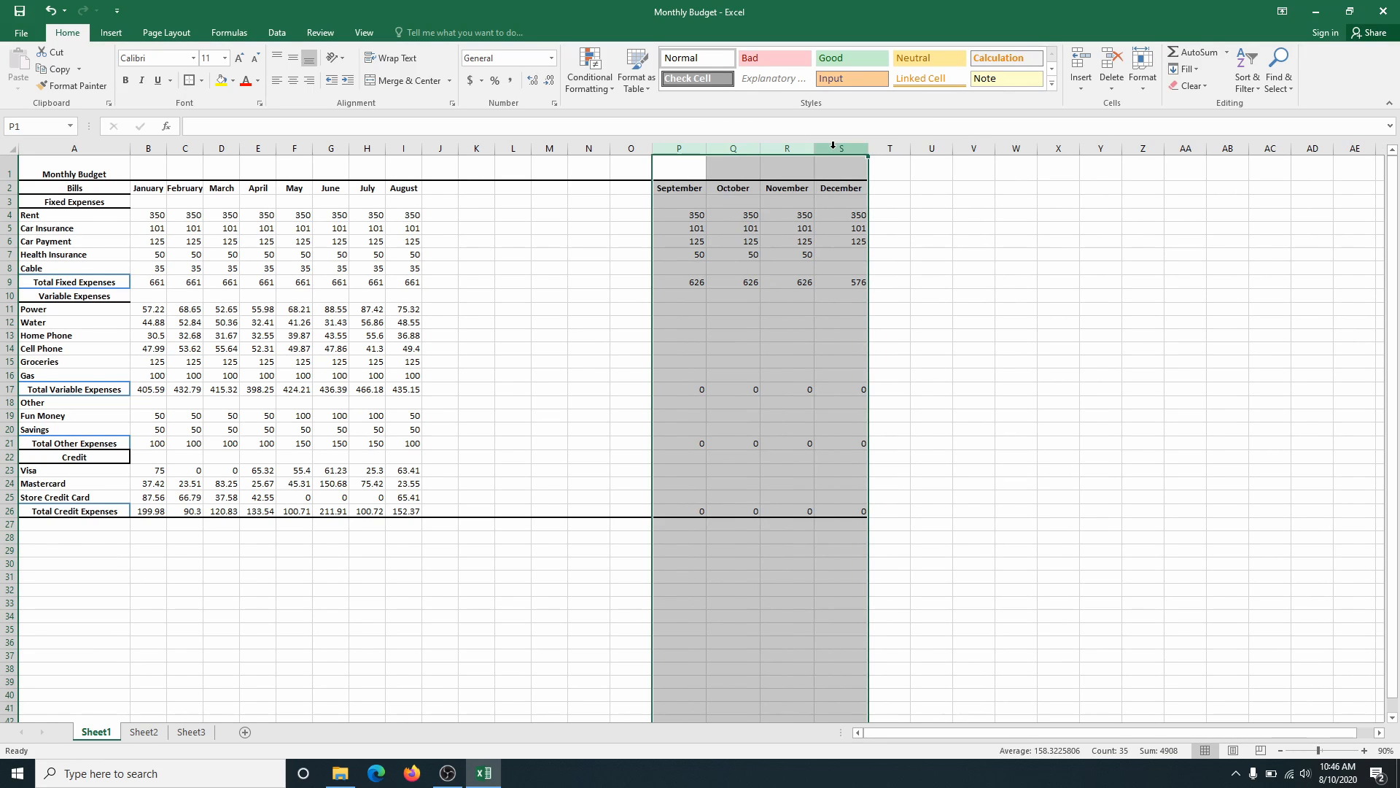
left_click(617, 212)
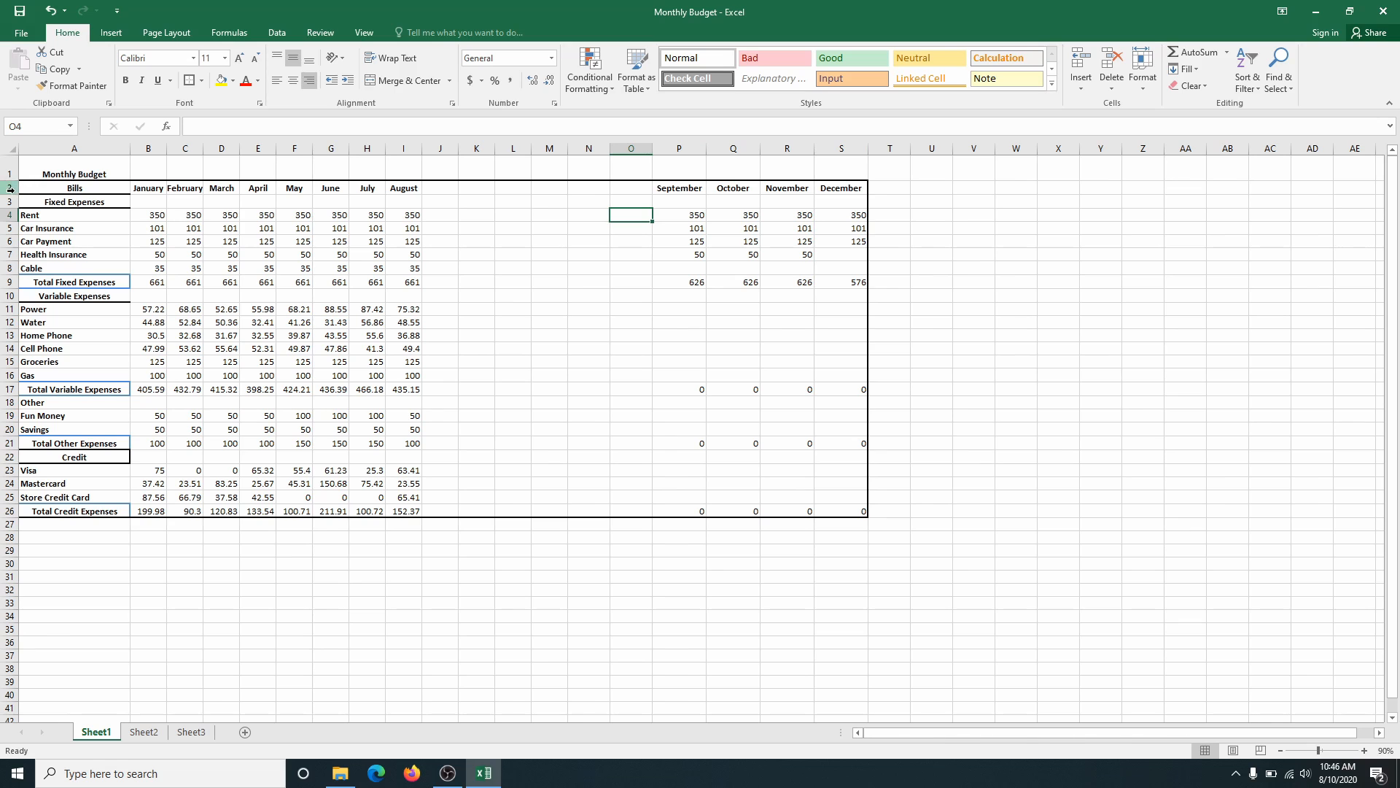
Increase the height of rows 2 through 26 together and slightly widen the February column C.
left_click_drag(8, 187, 8, 526)
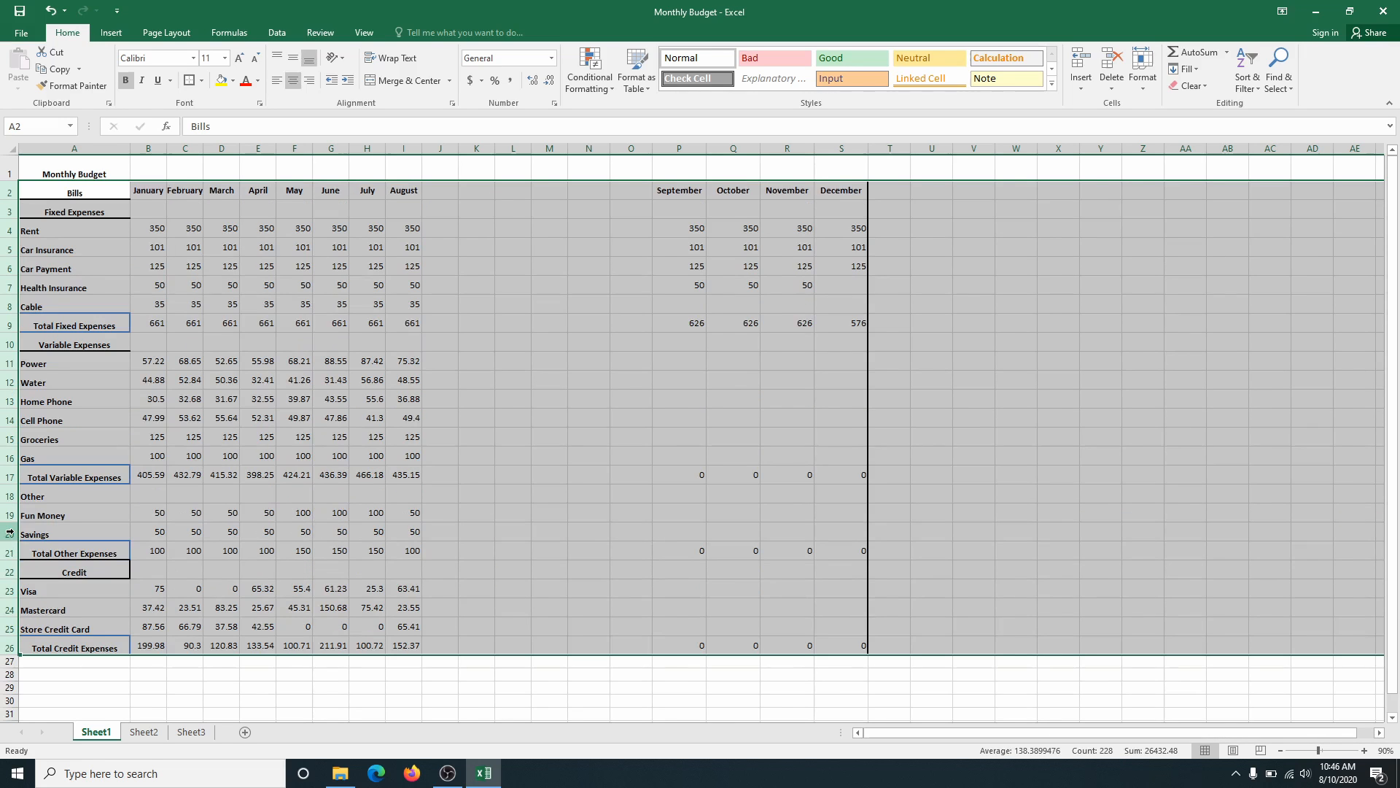
left_click(281, 432)
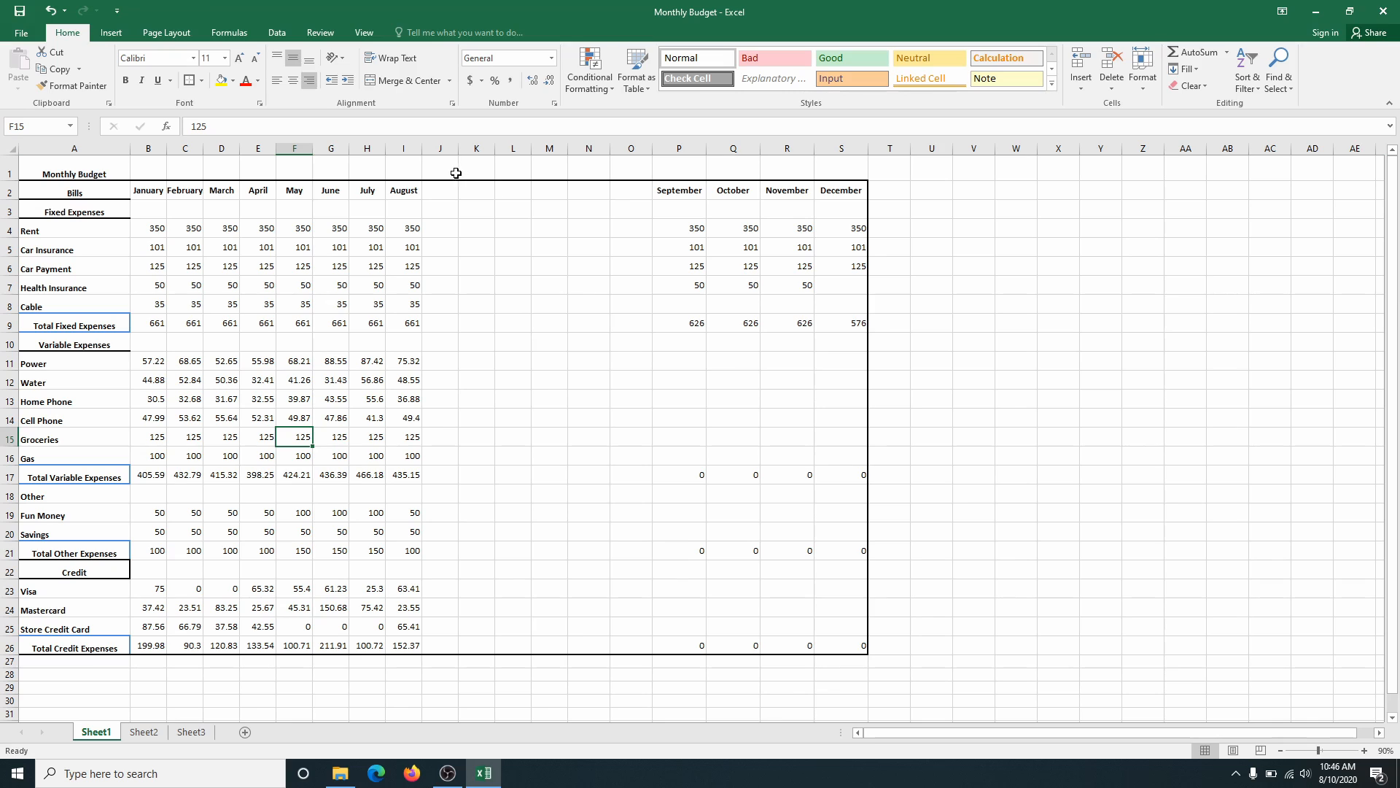
left_click(190, 145)
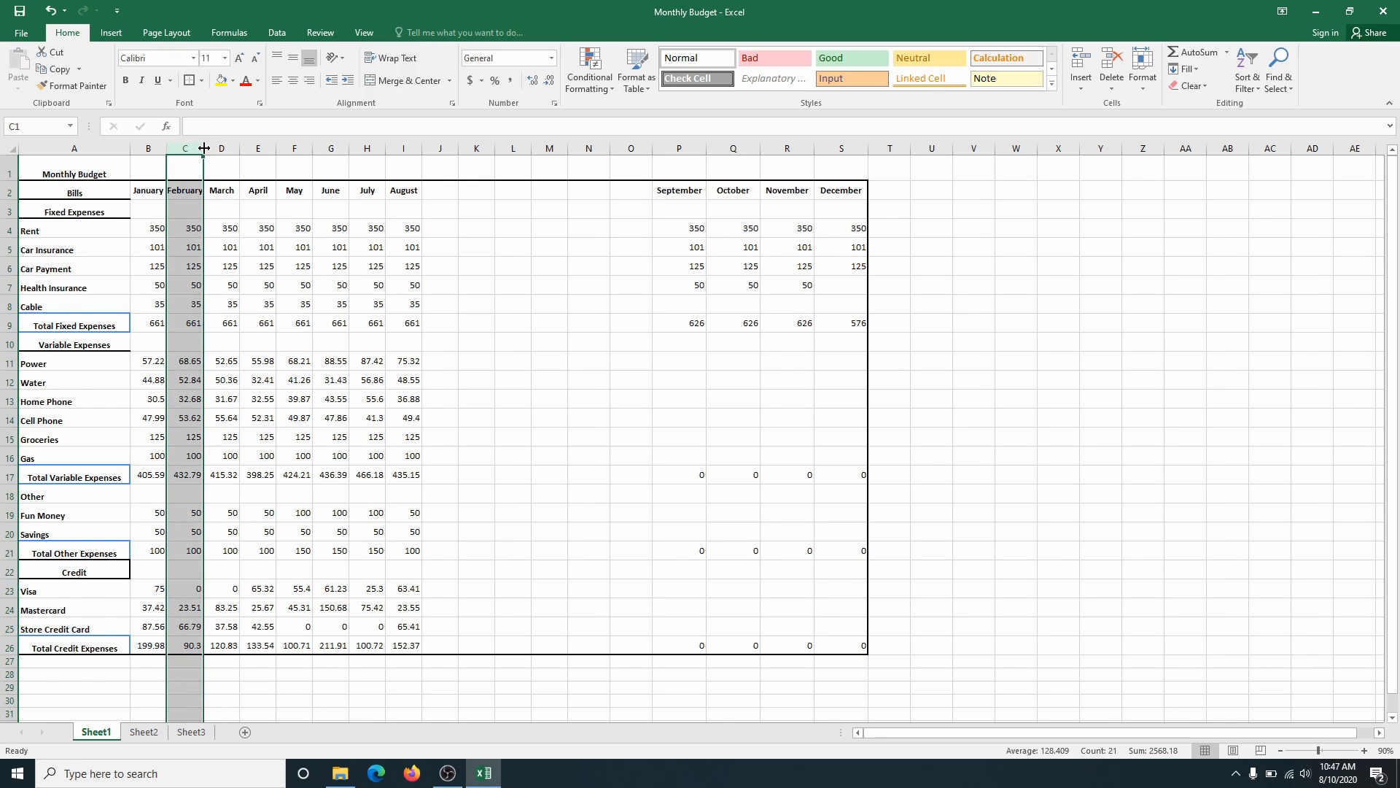
left_click_drag(204, 148, 208, 148)
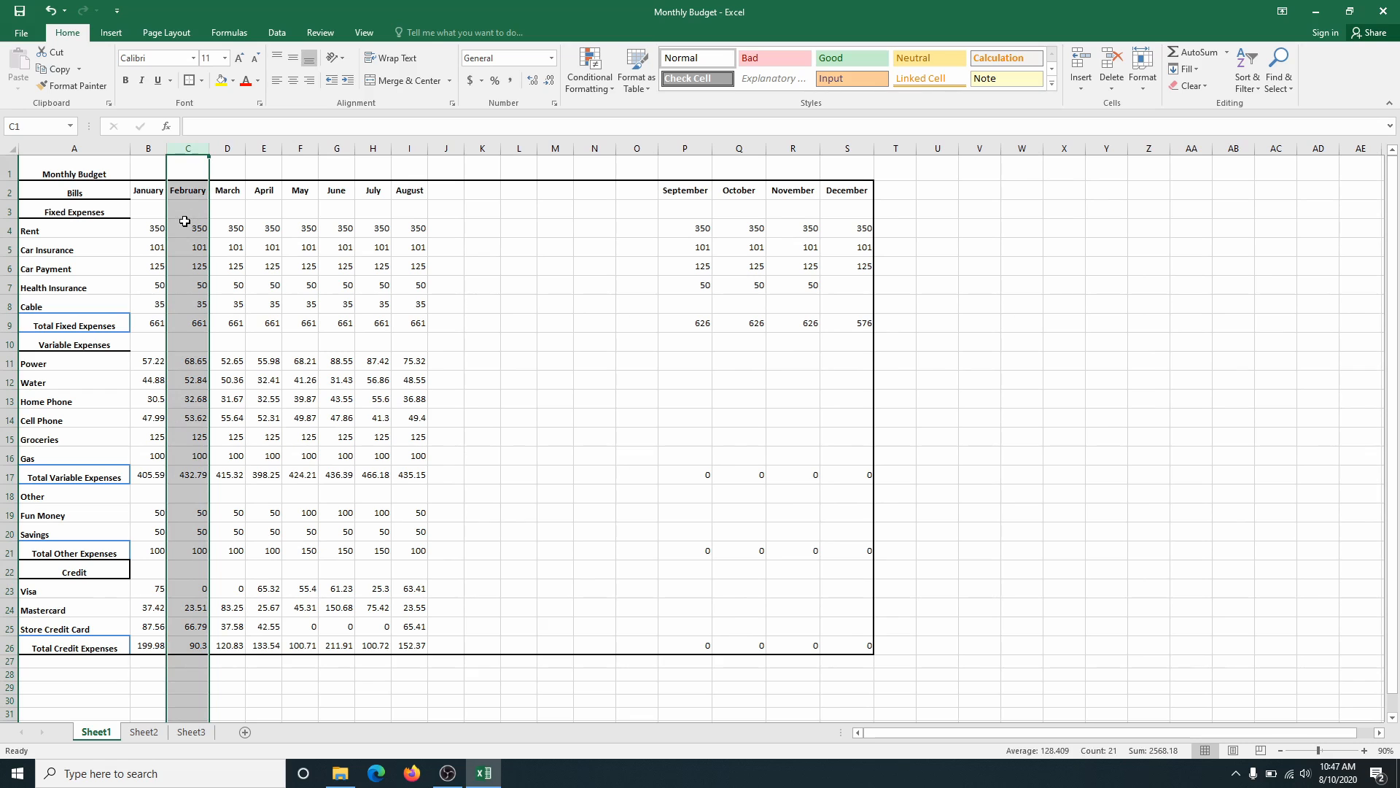
left_click(471, 420)
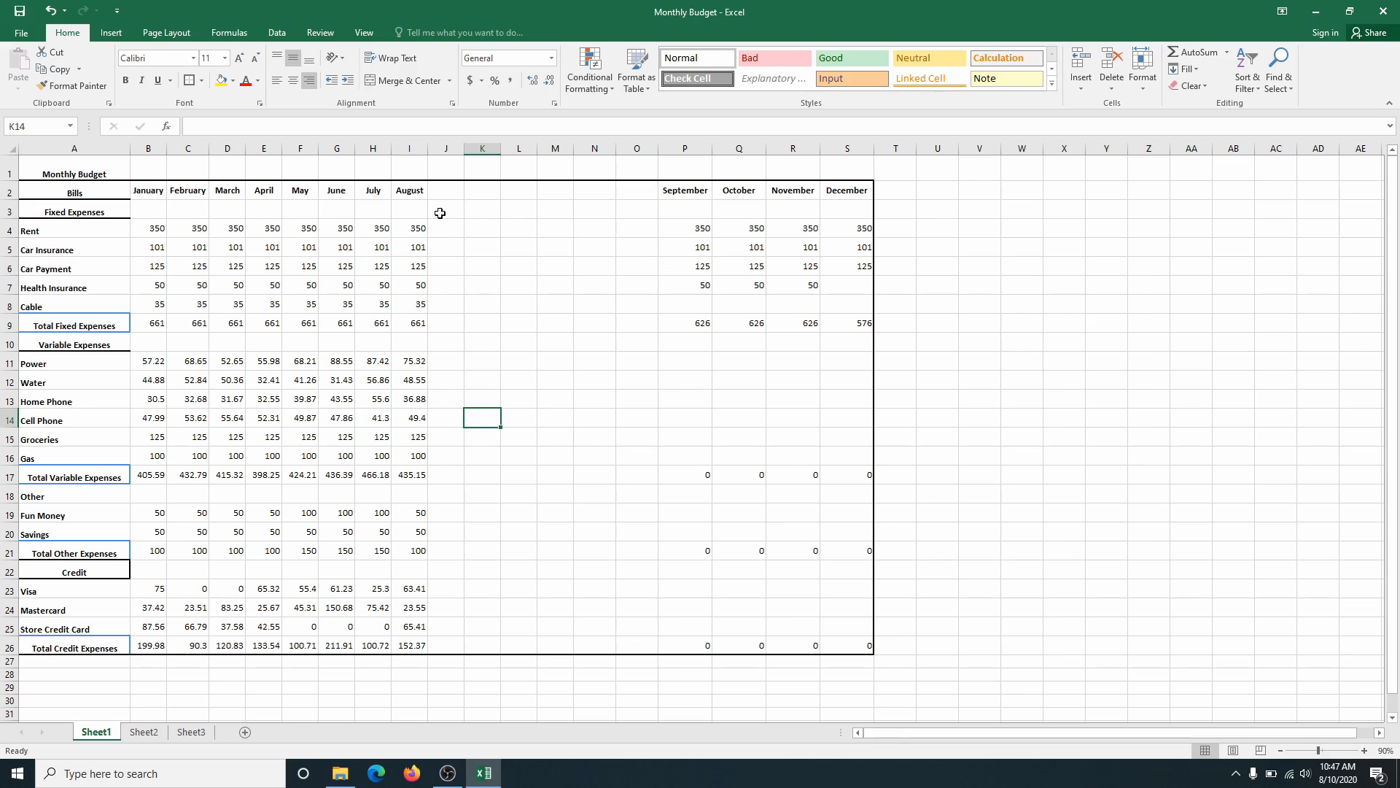
Insert a blank row above the Rent row, directly under the Fixed Expenses heading.
left_click(58, 226)
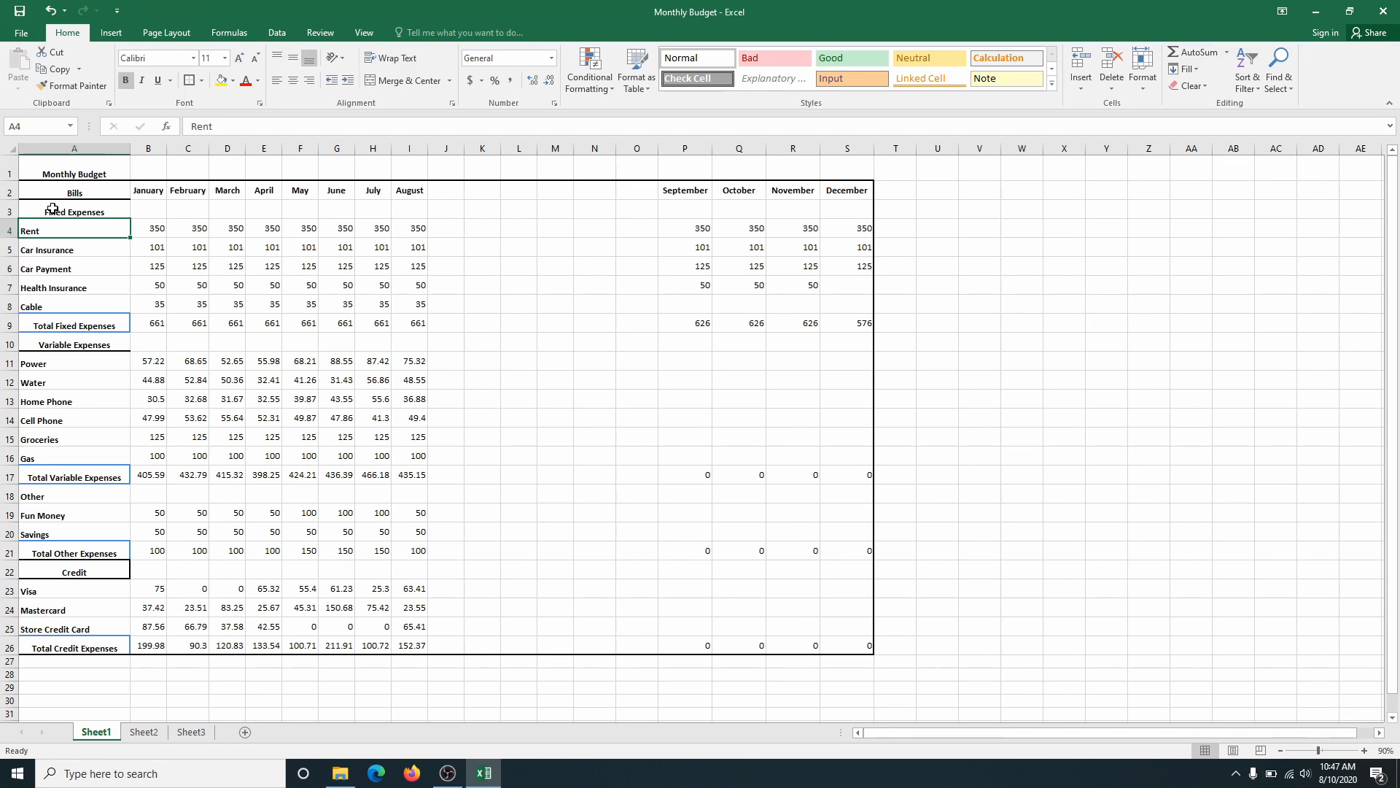
left_click(48, 210)
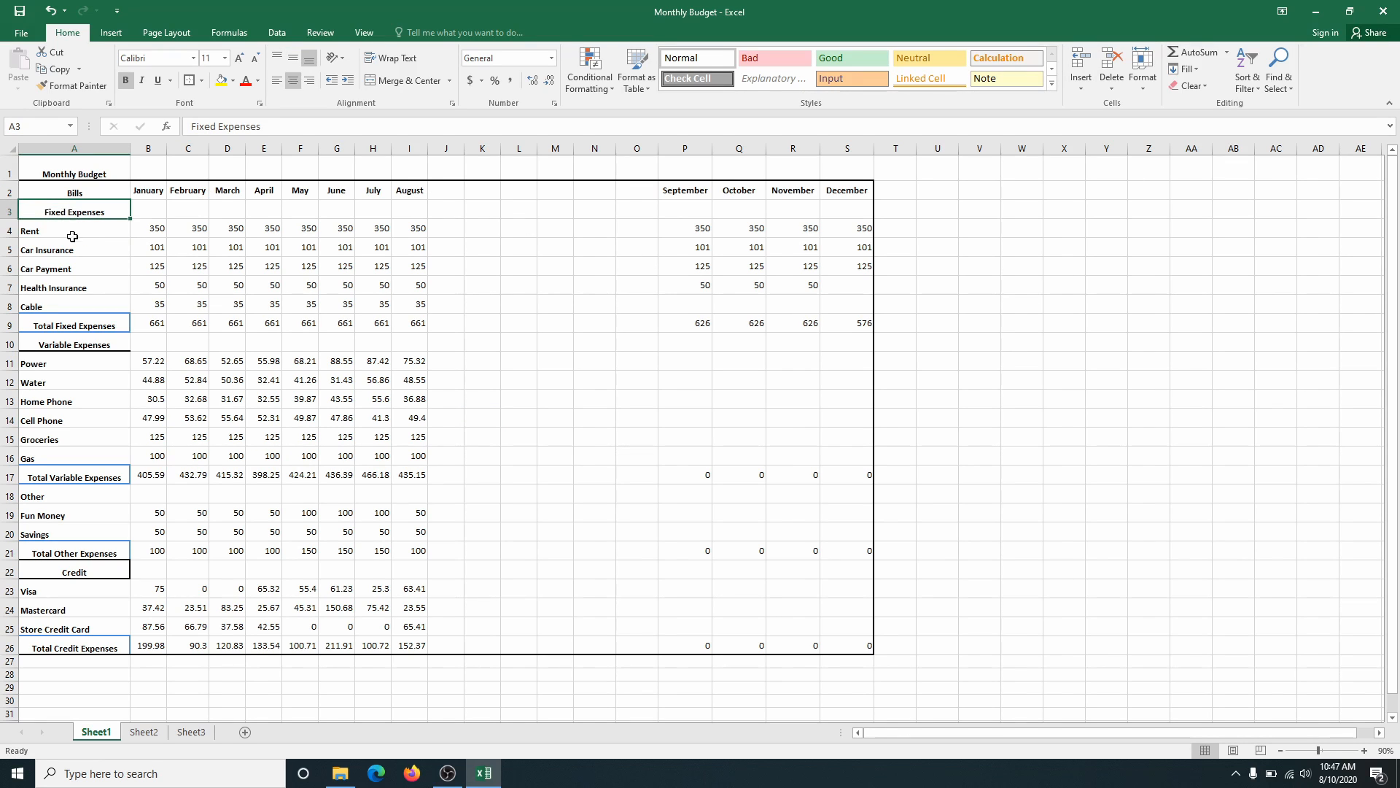
left_click(68, 234)
left_click(12, 230)
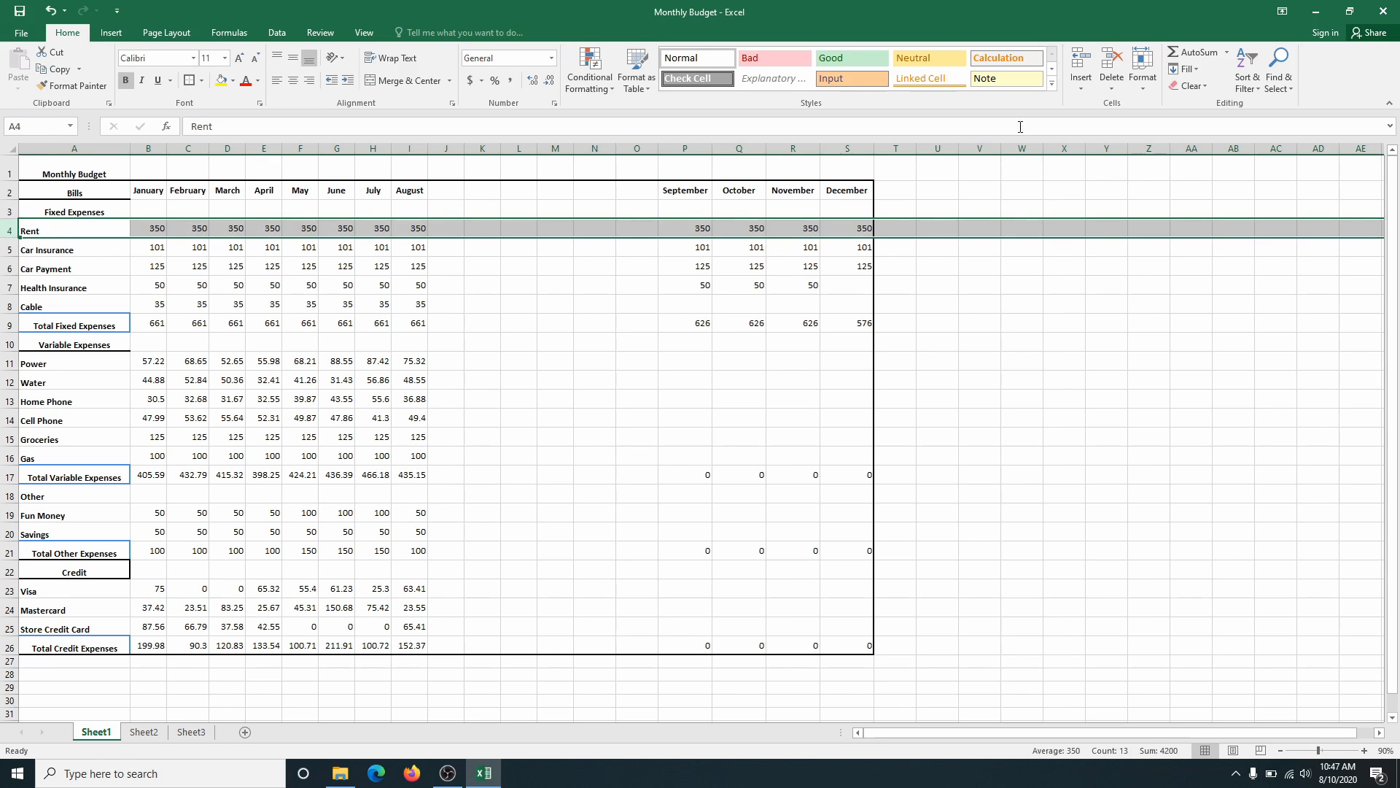
left_click(1080, 60)
left_click(103, 251)
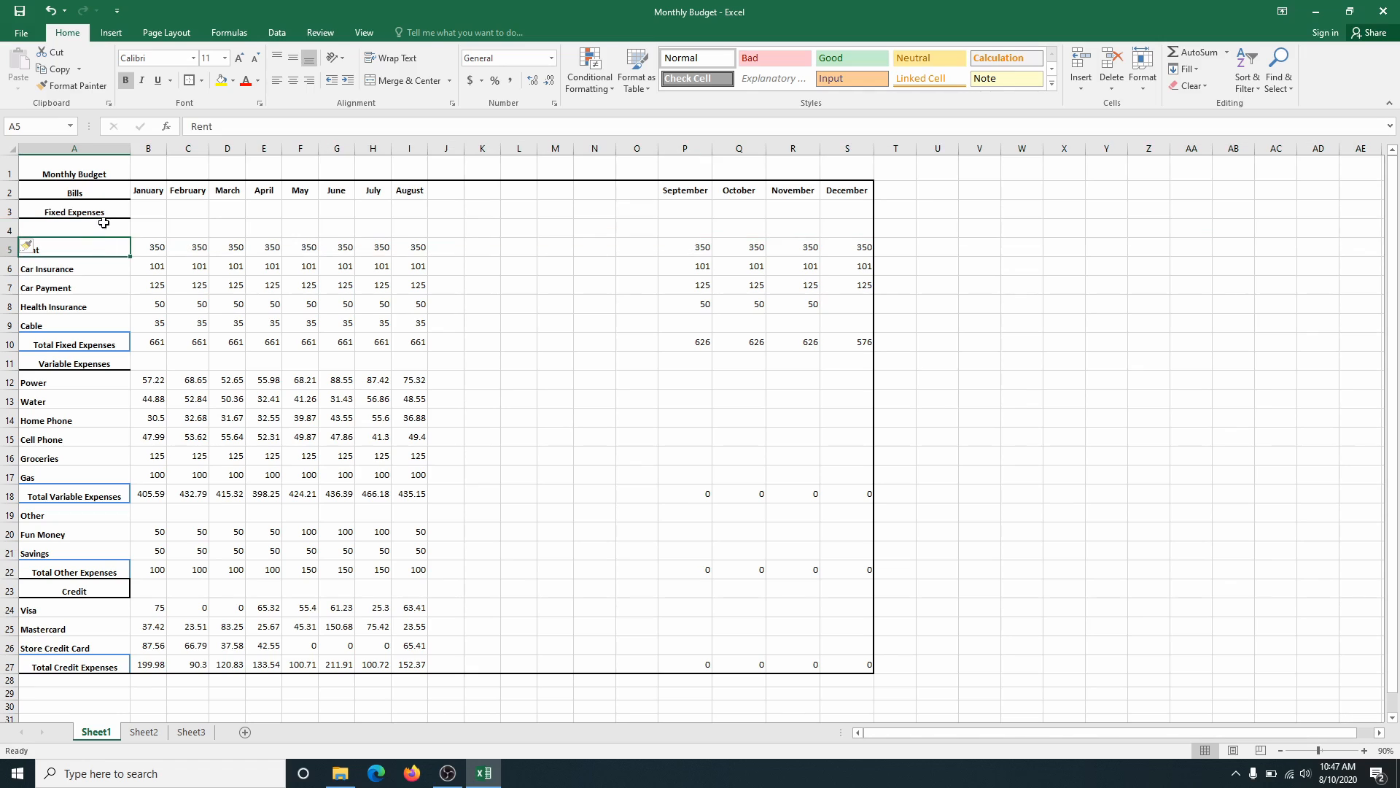
left_click(109, 230)
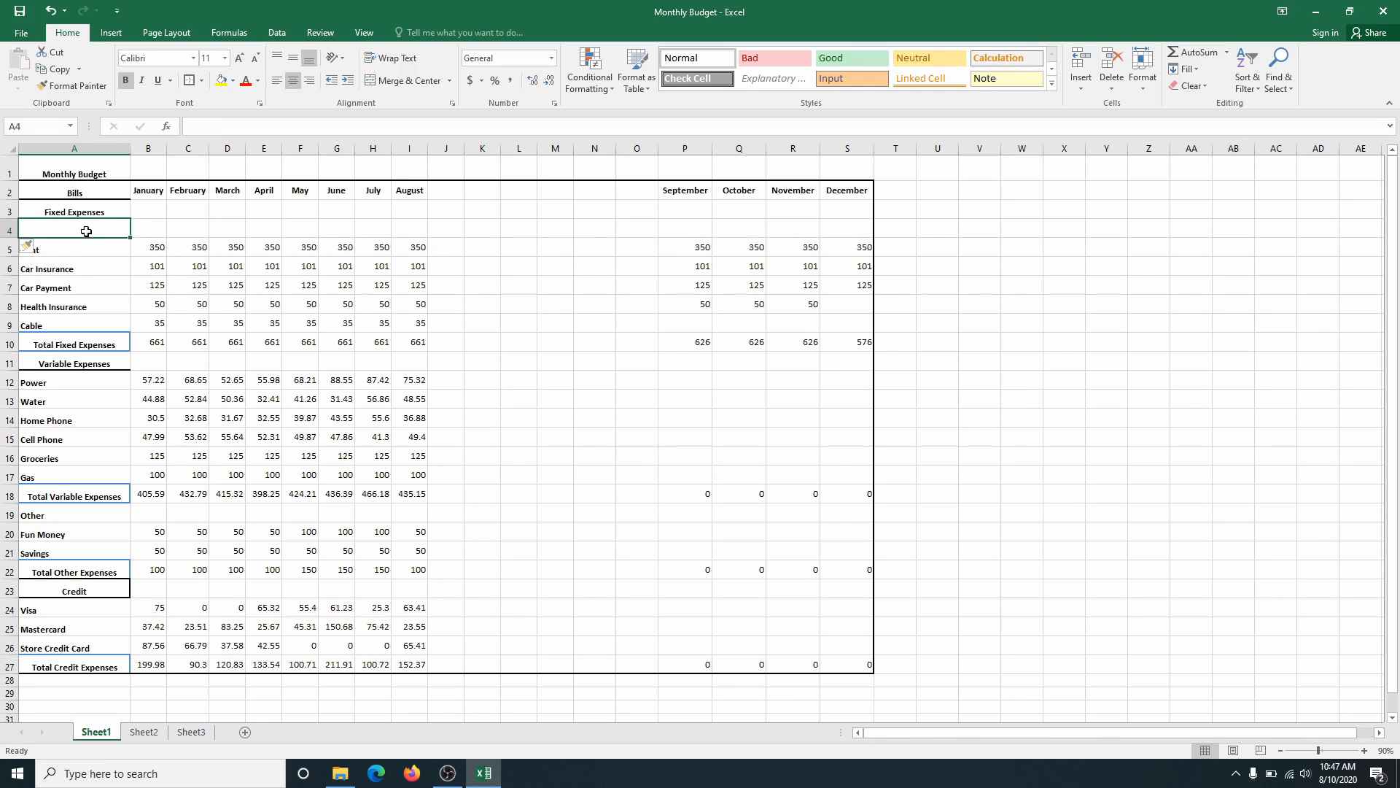
Insert single blank cells in column A above the Power, Other and Visa labels.
left_click(60, 364)
left_click(59, 382)
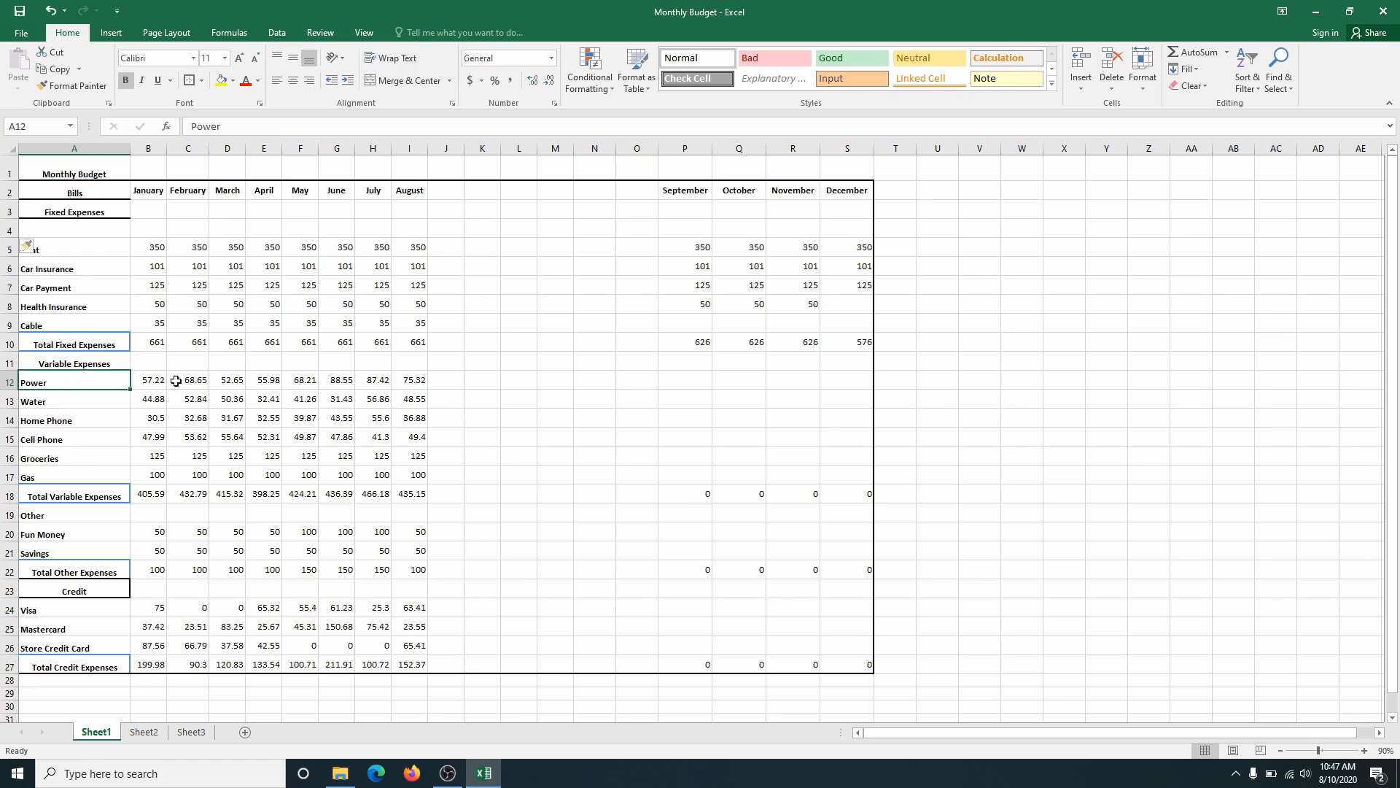
left_click(1080, 60)
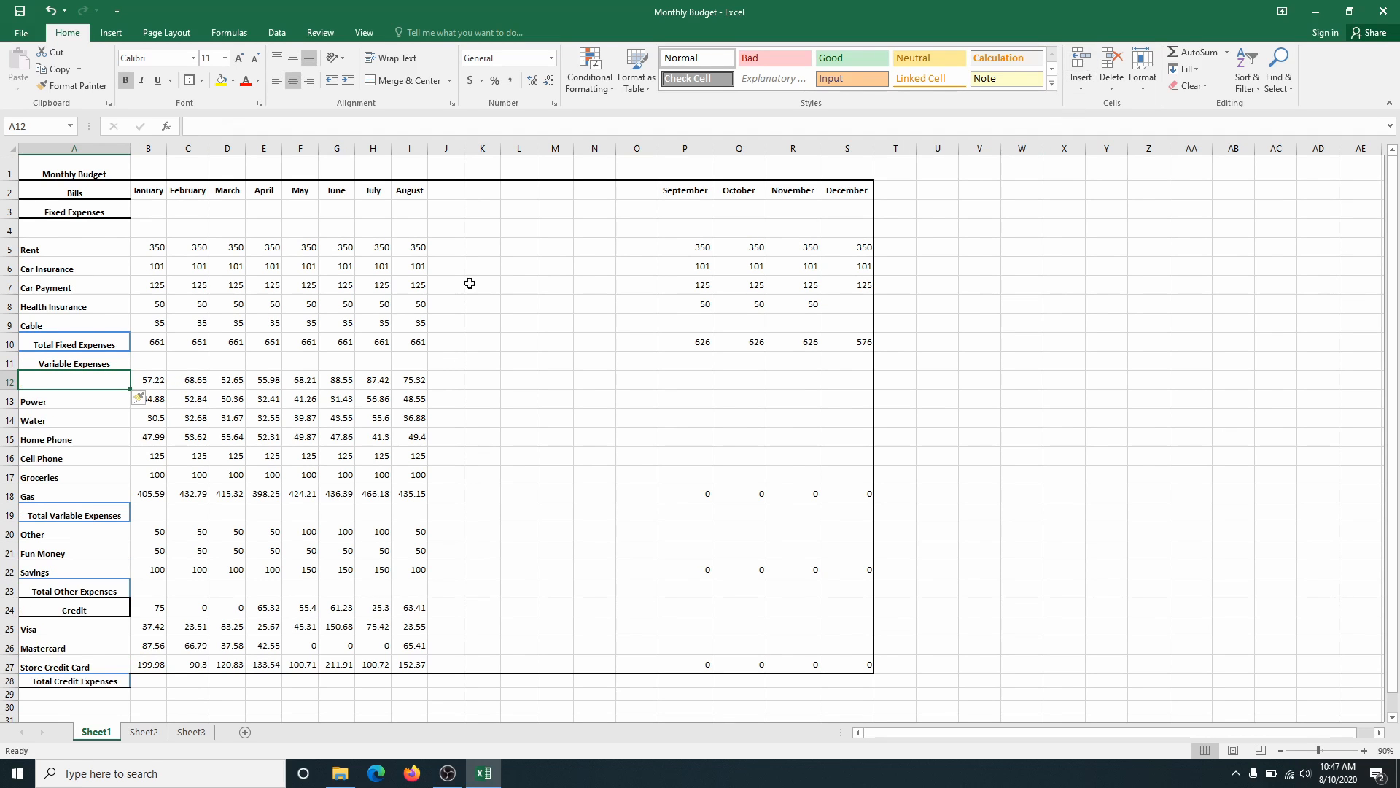
left_click(90, 537)
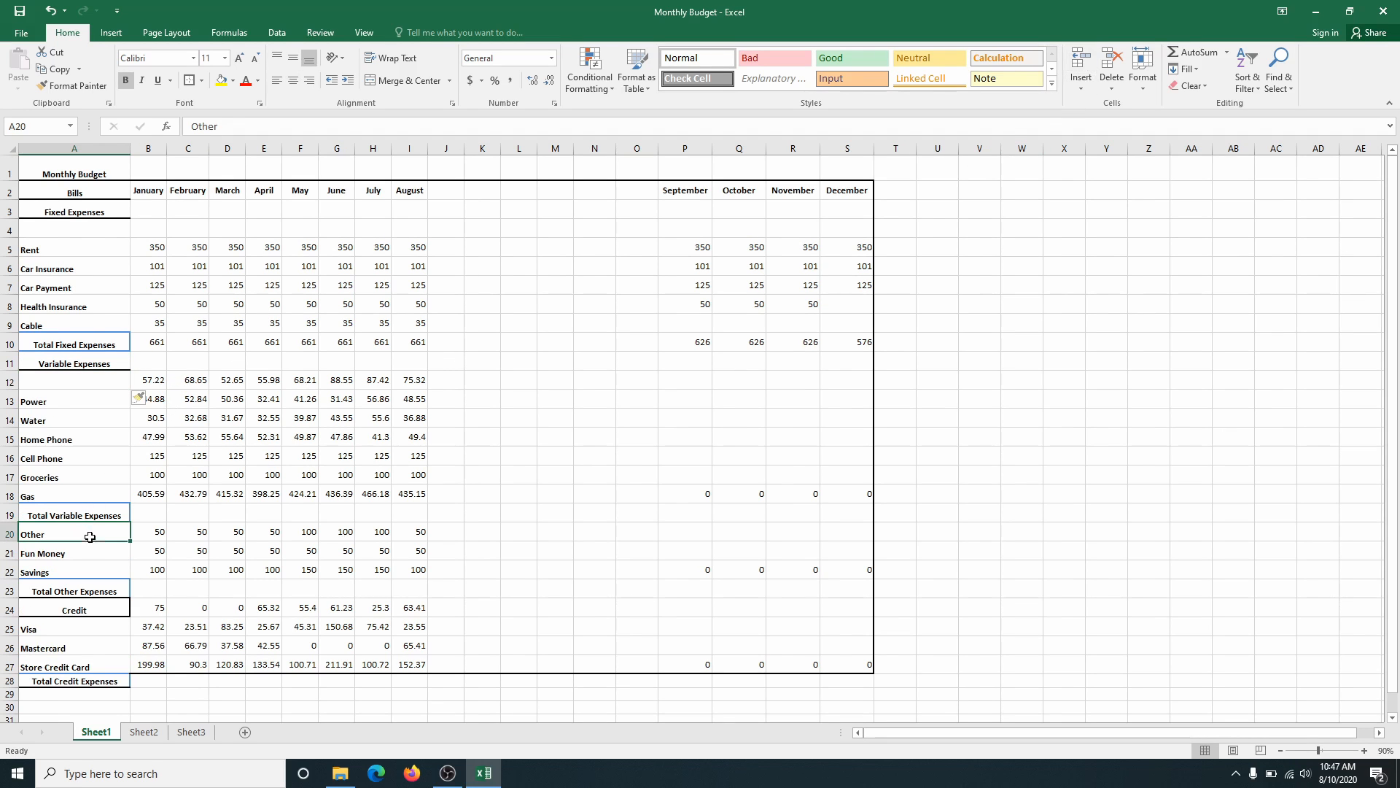
left_click(1081, 60)
scroll(353, 415, "down", 2)
scroll(353, 416, "down", 1)
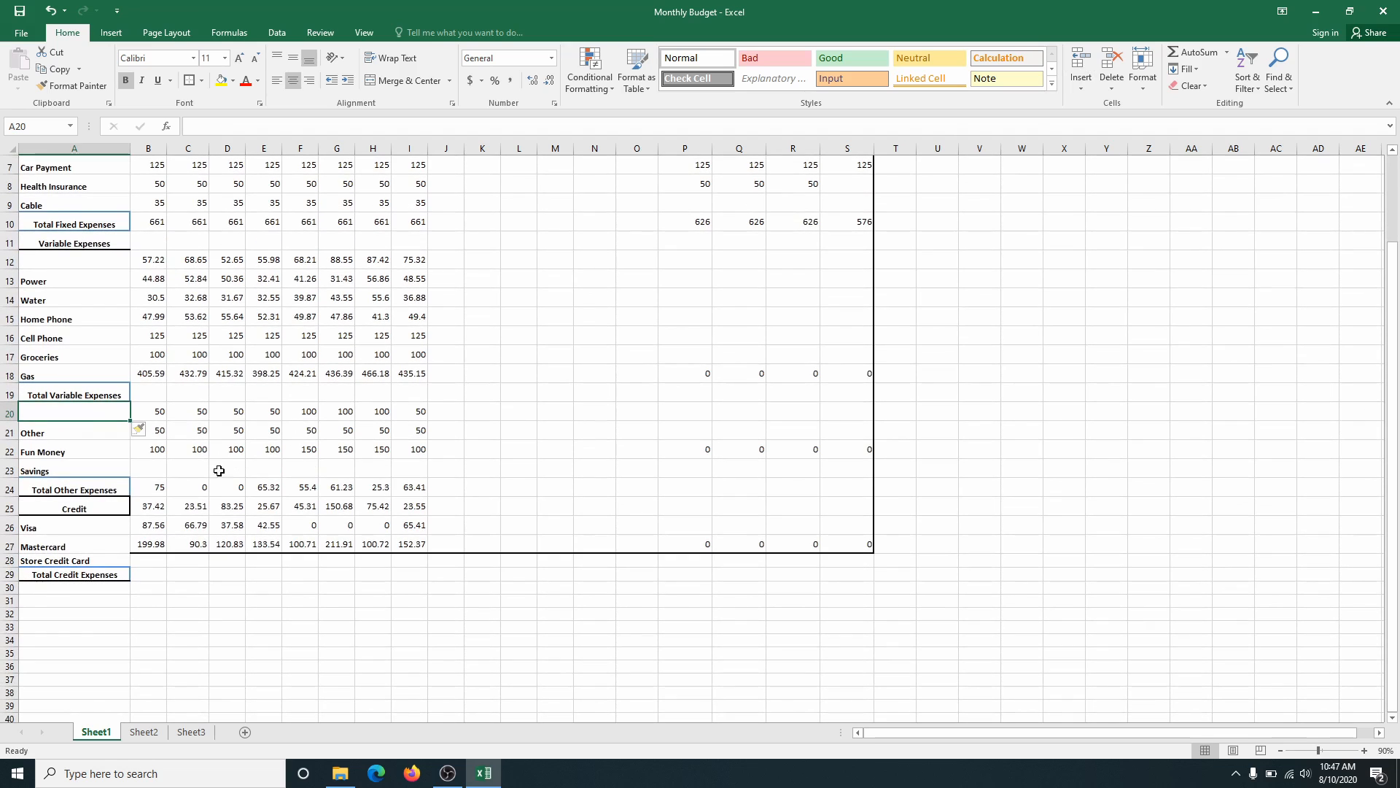
left_click(57, 530)
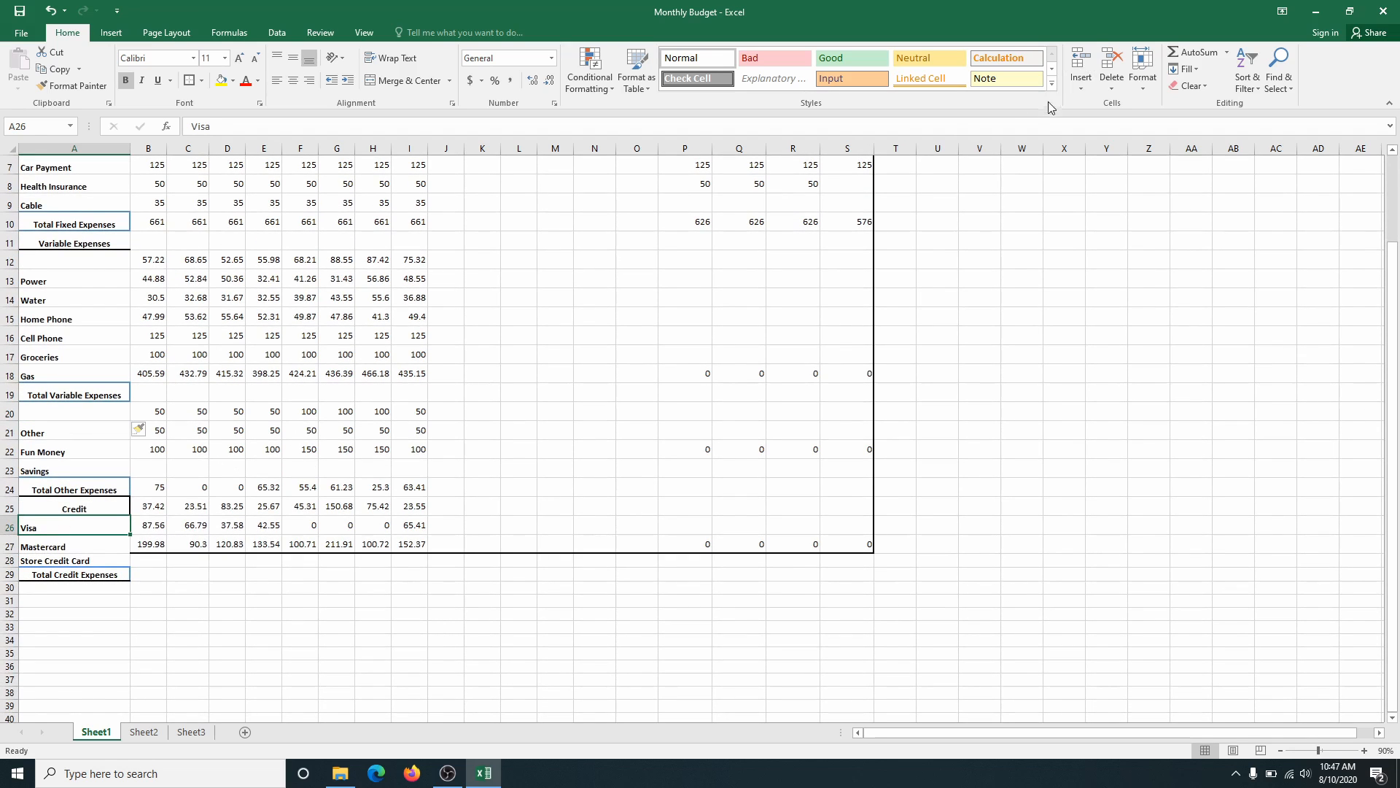
left_click(1081, 60)
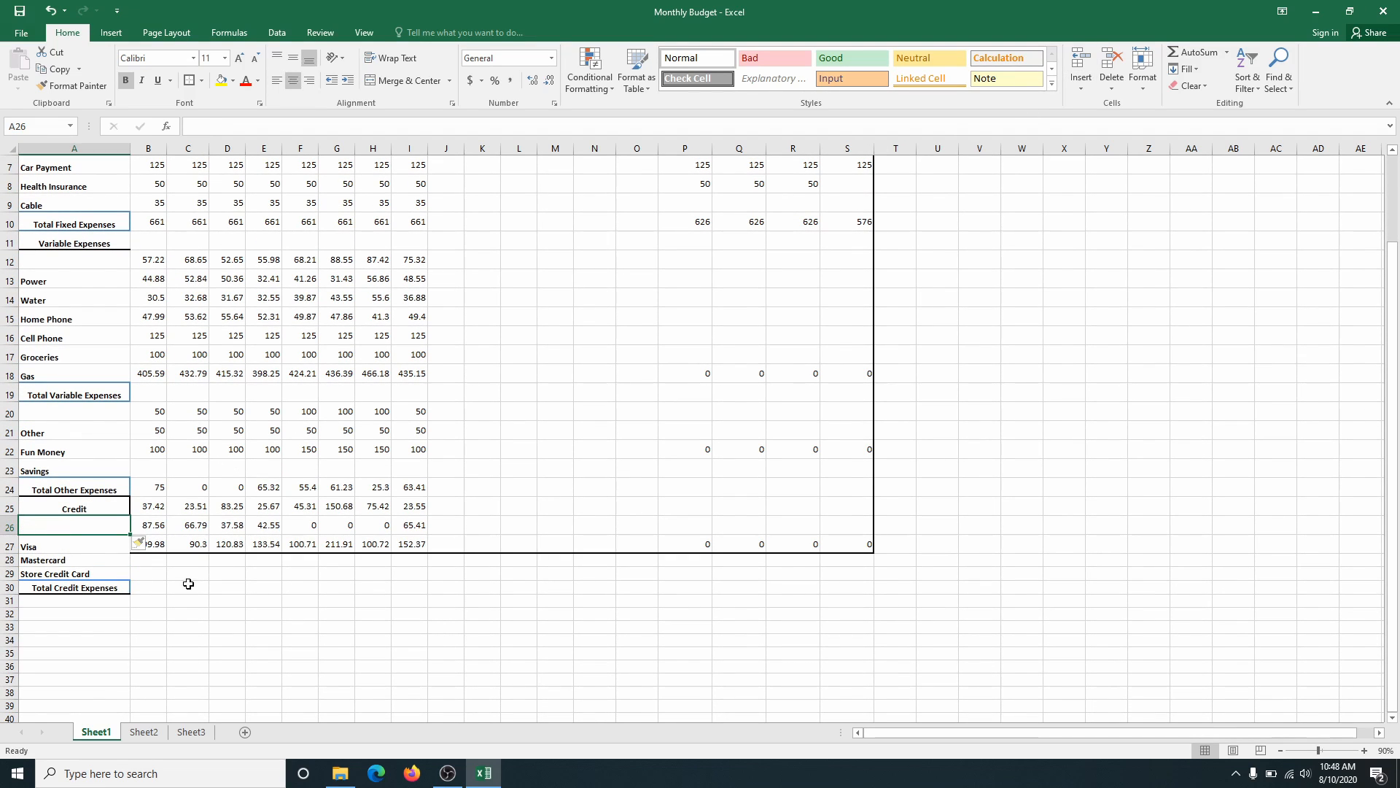
left_click(183, 625)
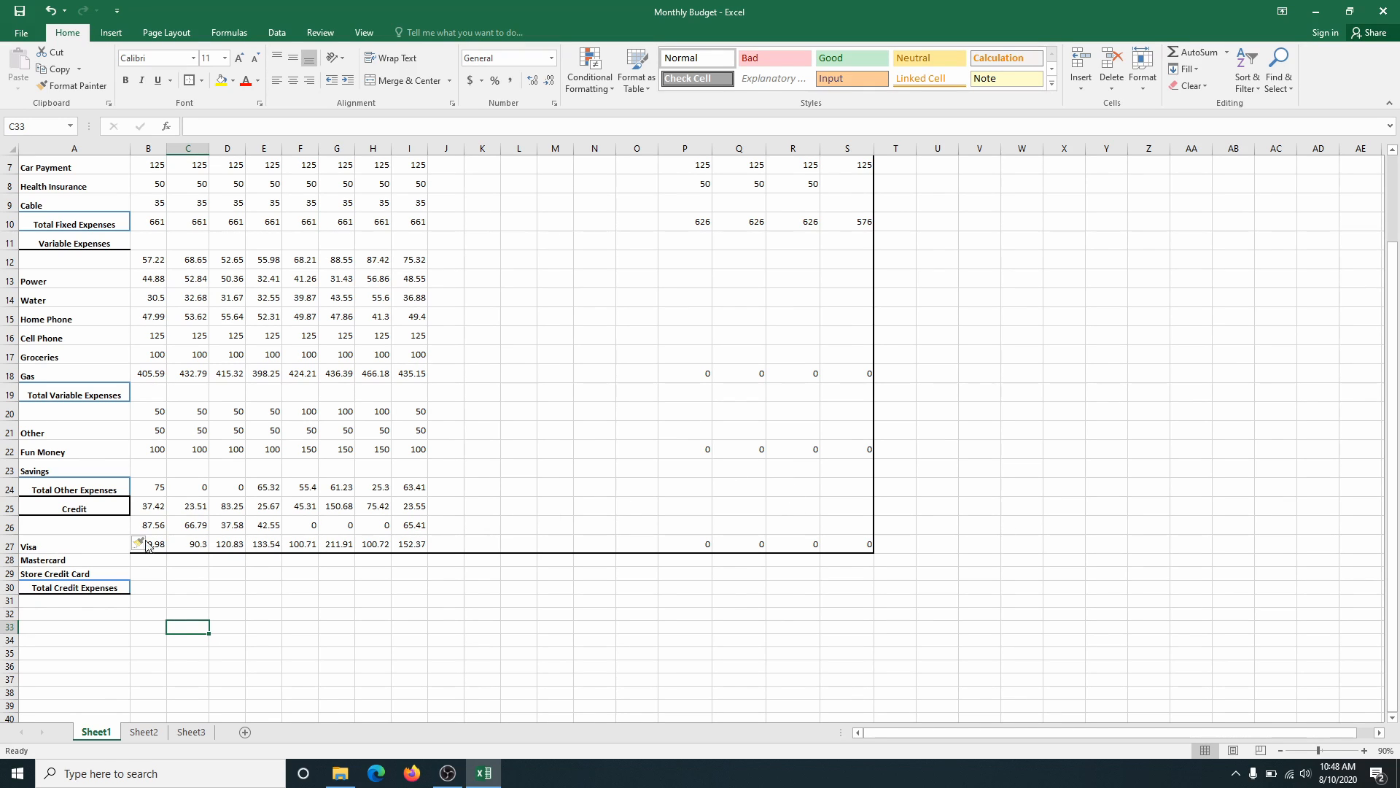
Delete the blank cells in column A above Visa, Other and Power to realign the labels with their amounts.
left_click(38, 525)
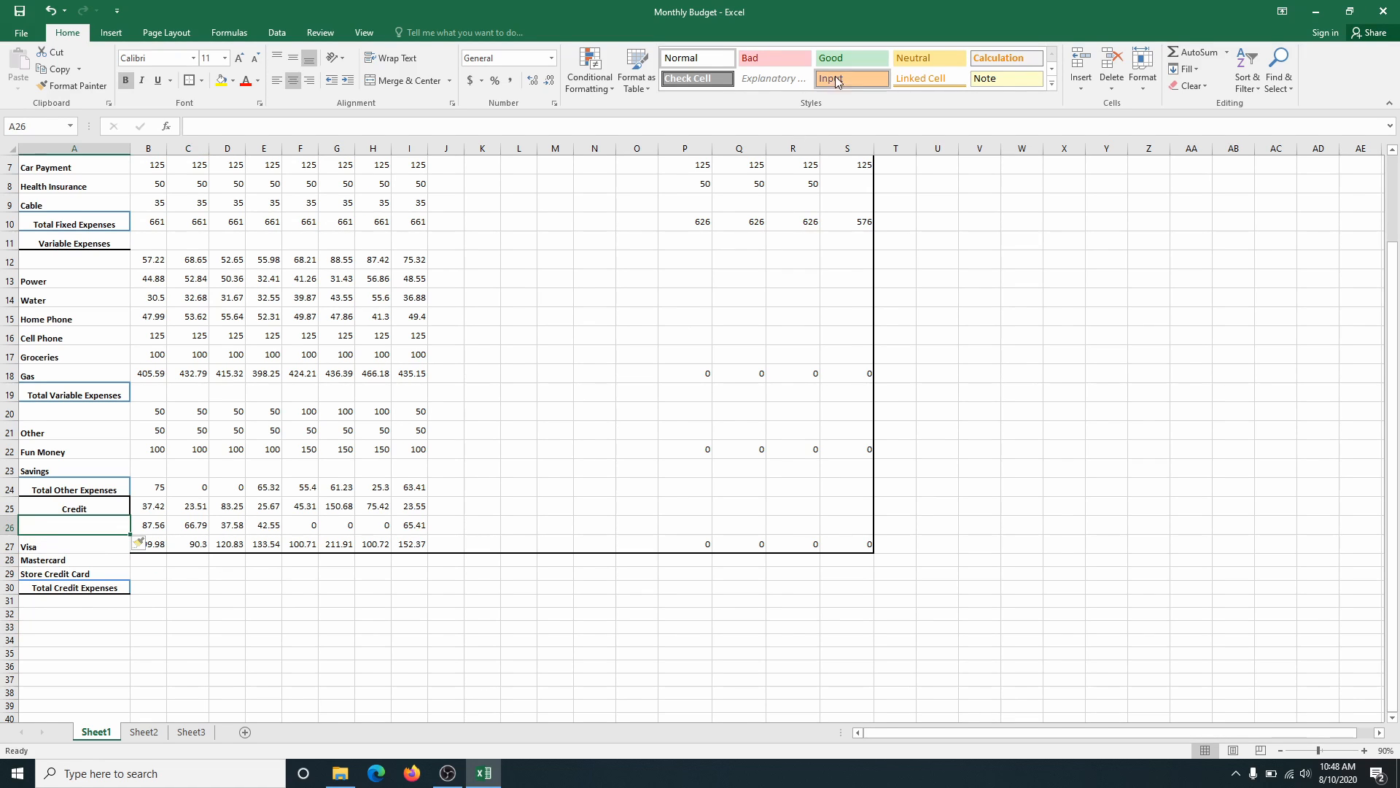
left_click(1108, 66)
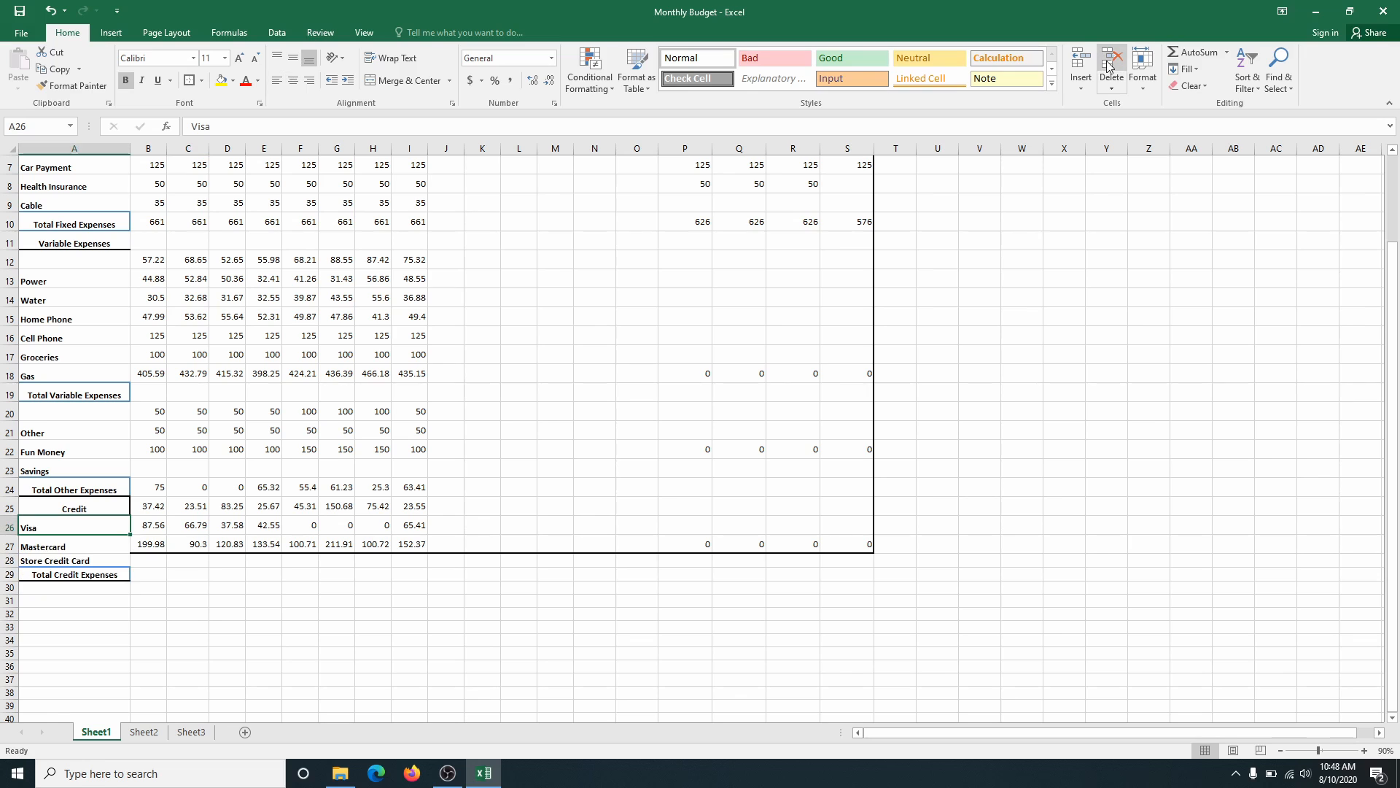
left_click(61, 412)
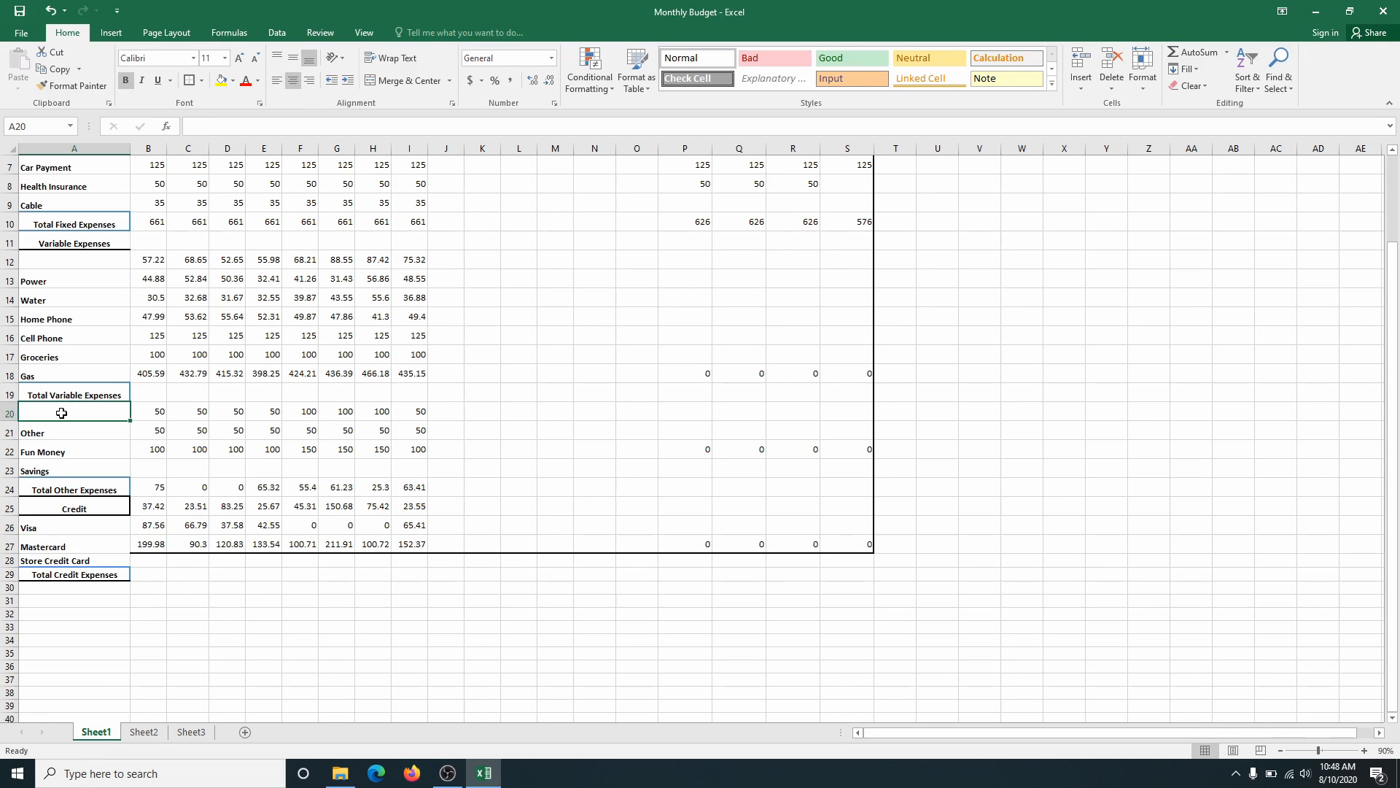
left_click(1114, 57)
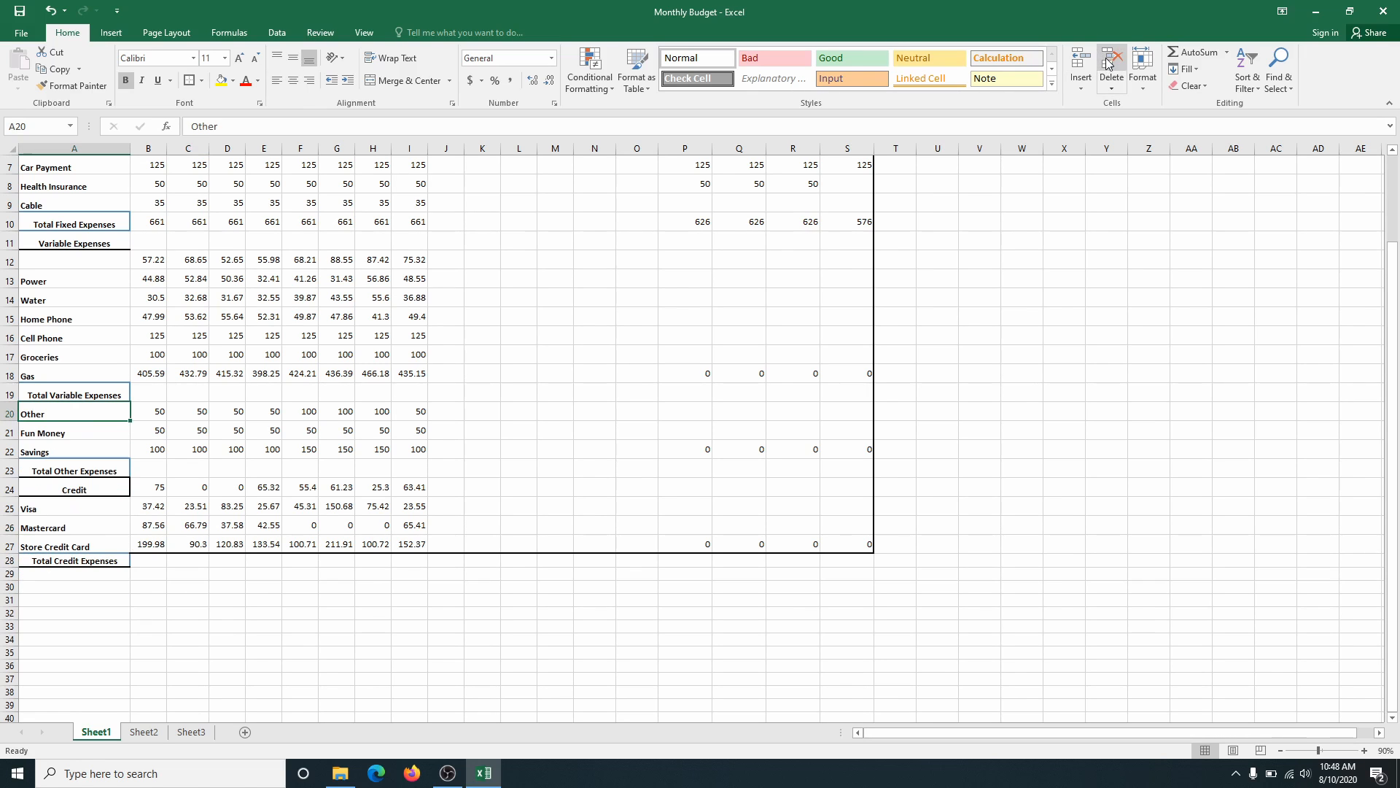
left_click(84, 261)
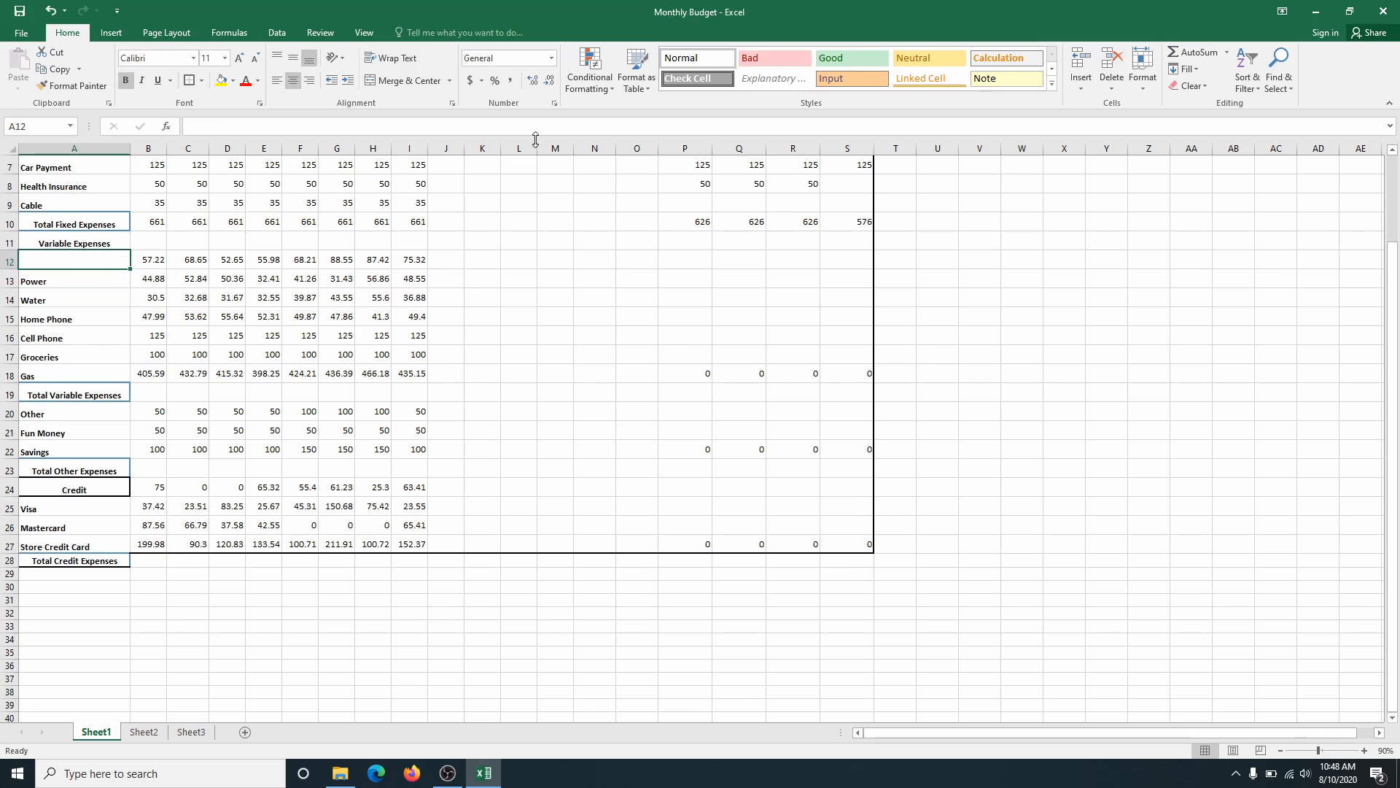
left_click(1115, 61)
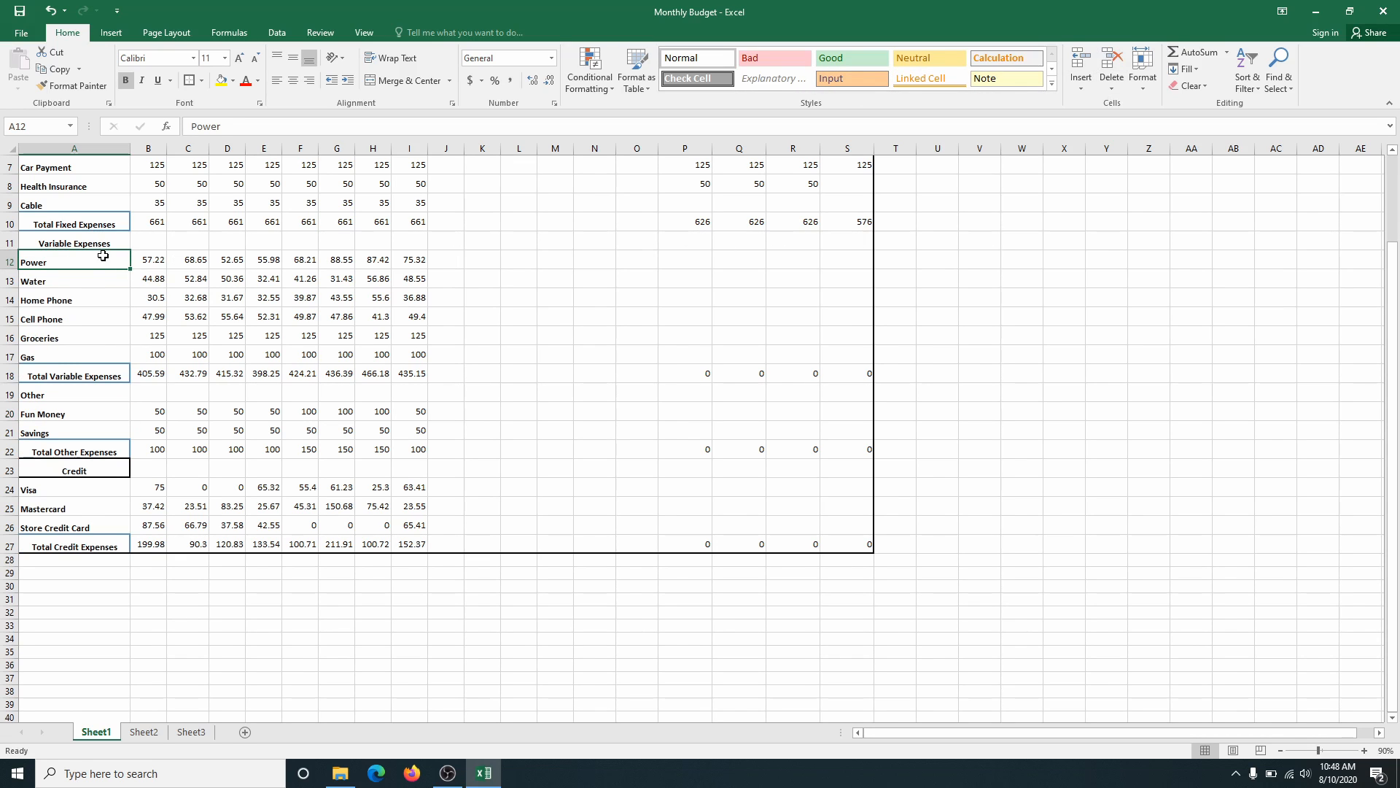
Delete the entire Variable Expenses row 11, then undo the deletion.
left_click(11, 240)
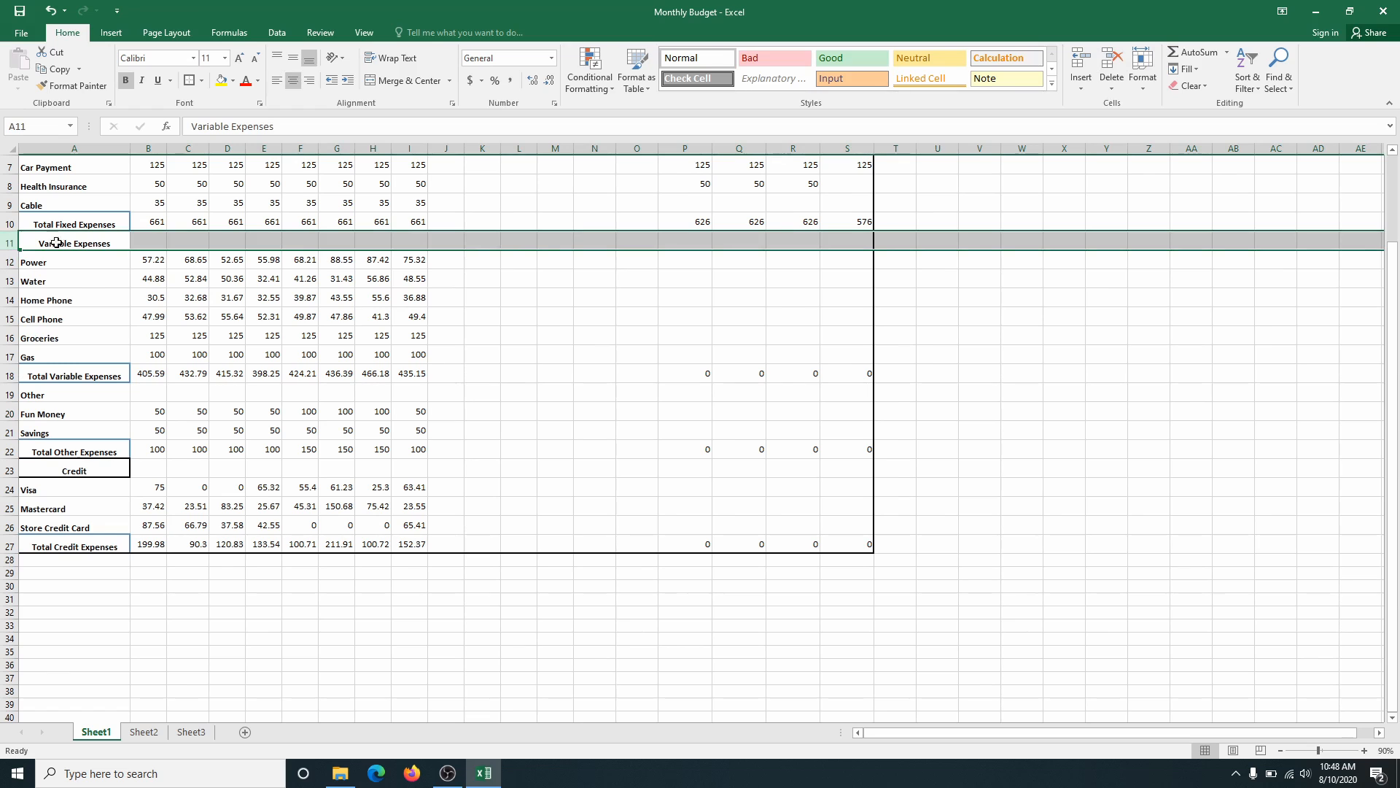
left_click(1106, 65)
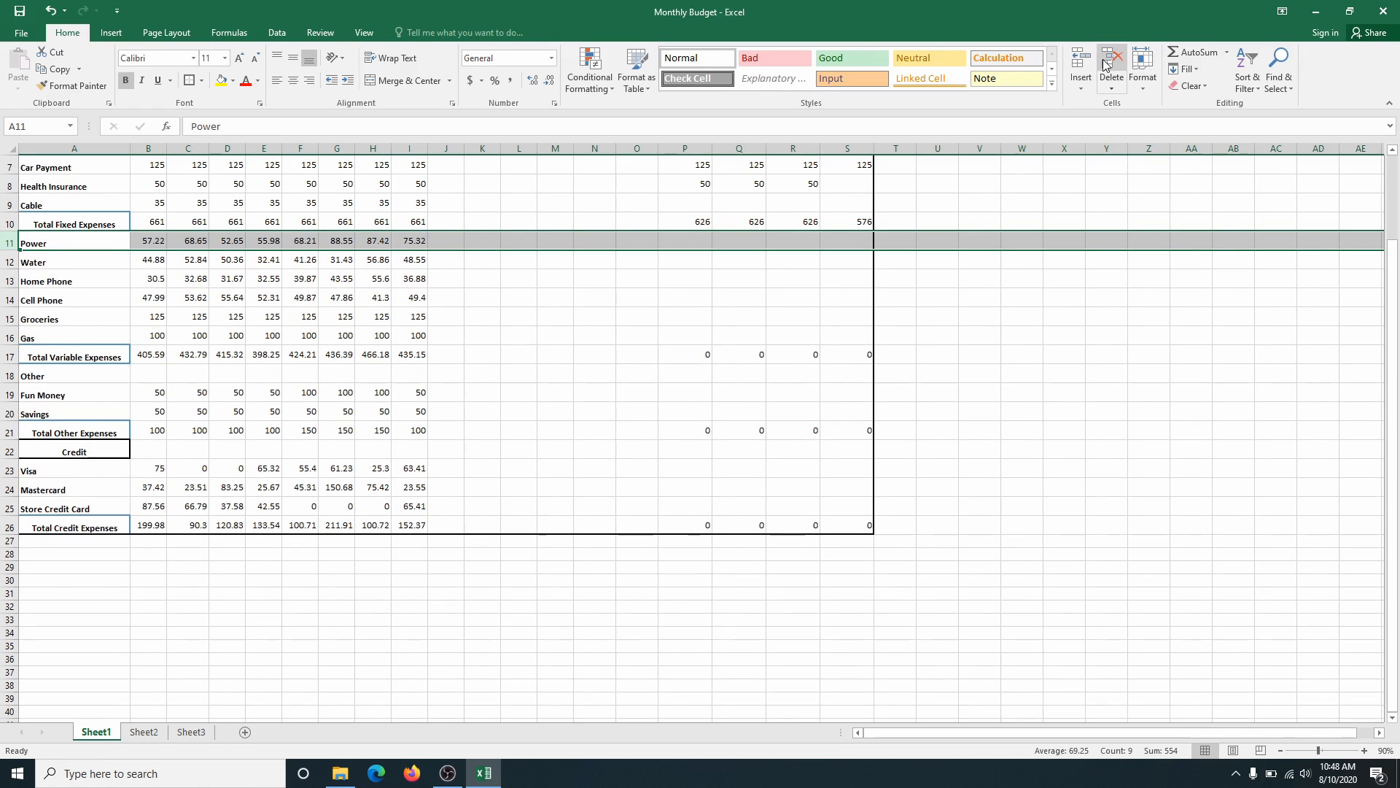
key("ctrl+z")
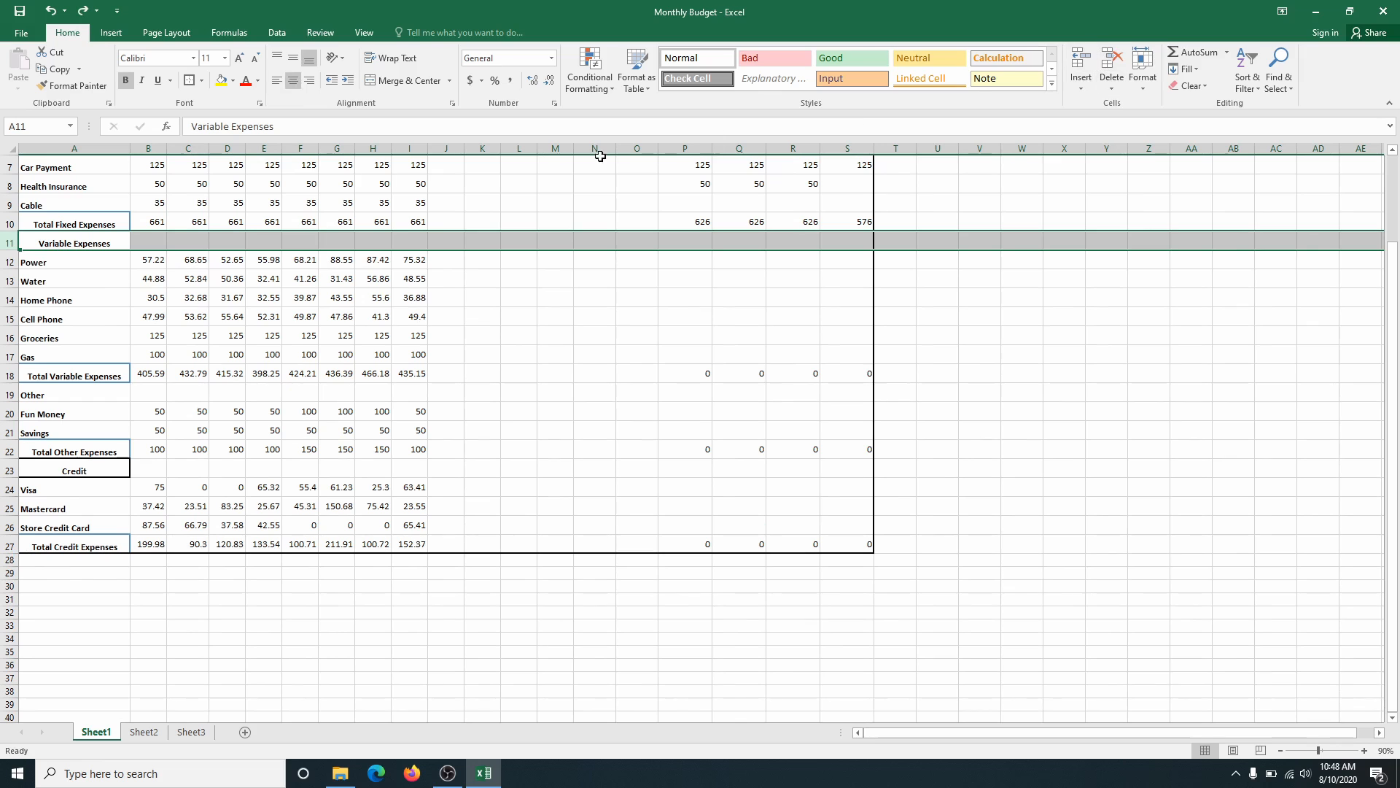
left_click(110, 299)
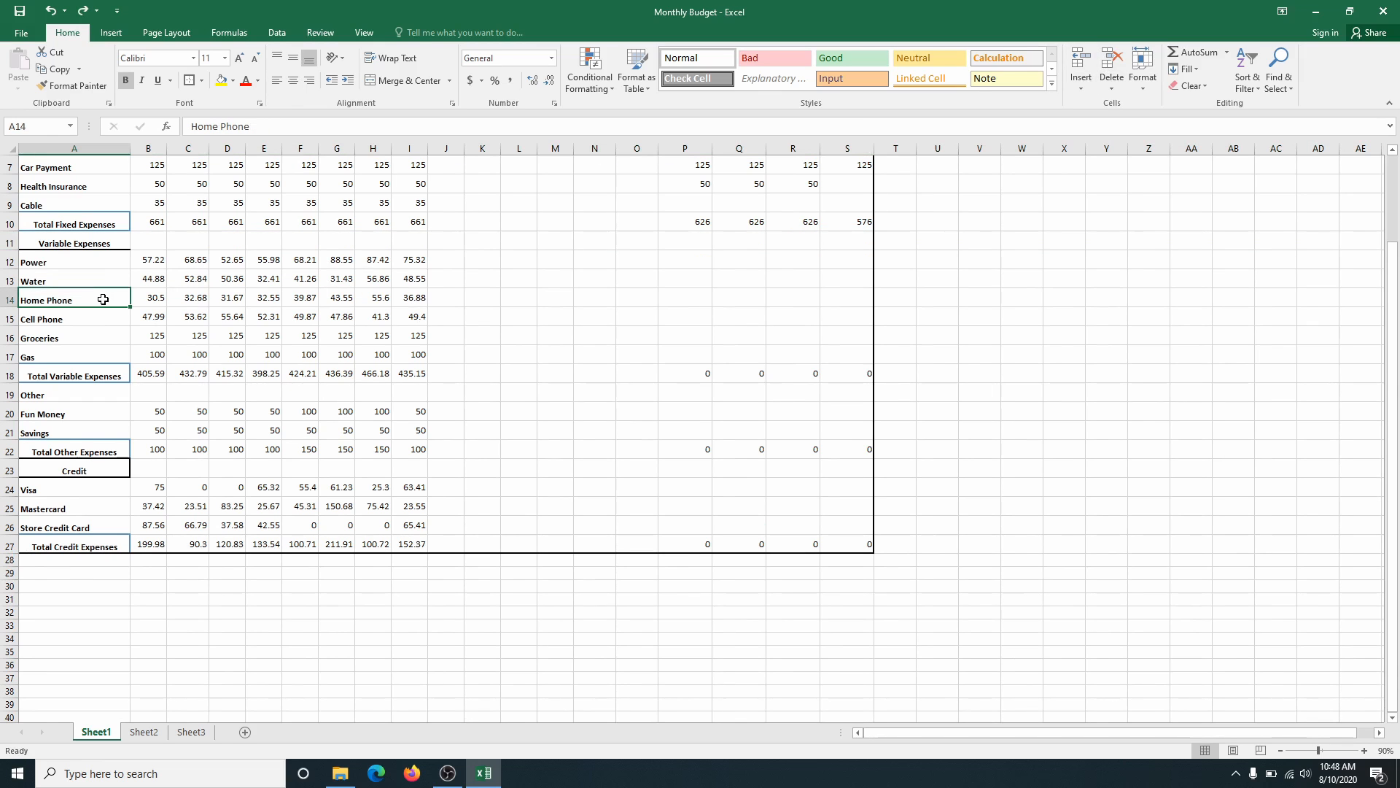
scroll(103, 299, "up", 2)
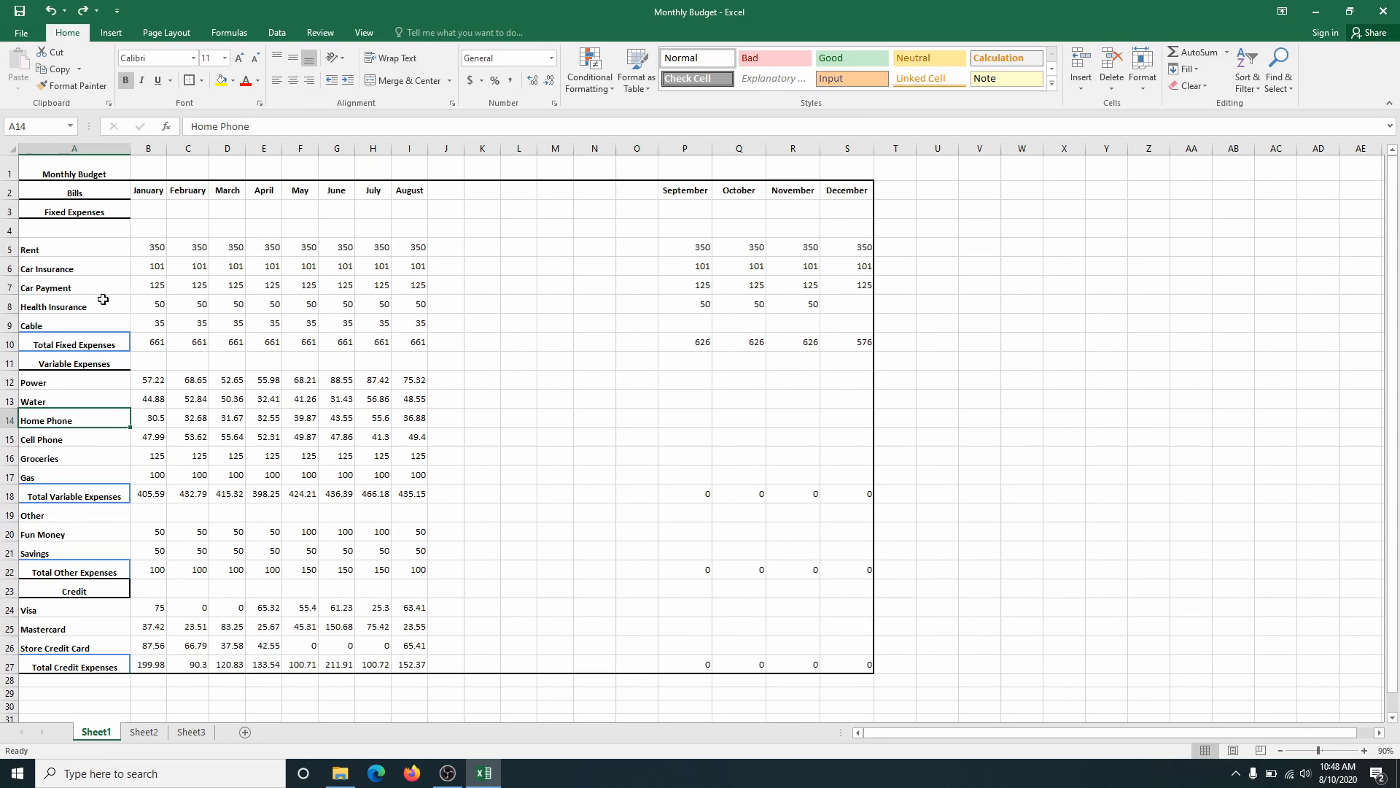
Delete the blank row 4 between the Fixed Expenses heading and the Rent row.
left_click(8, 230)
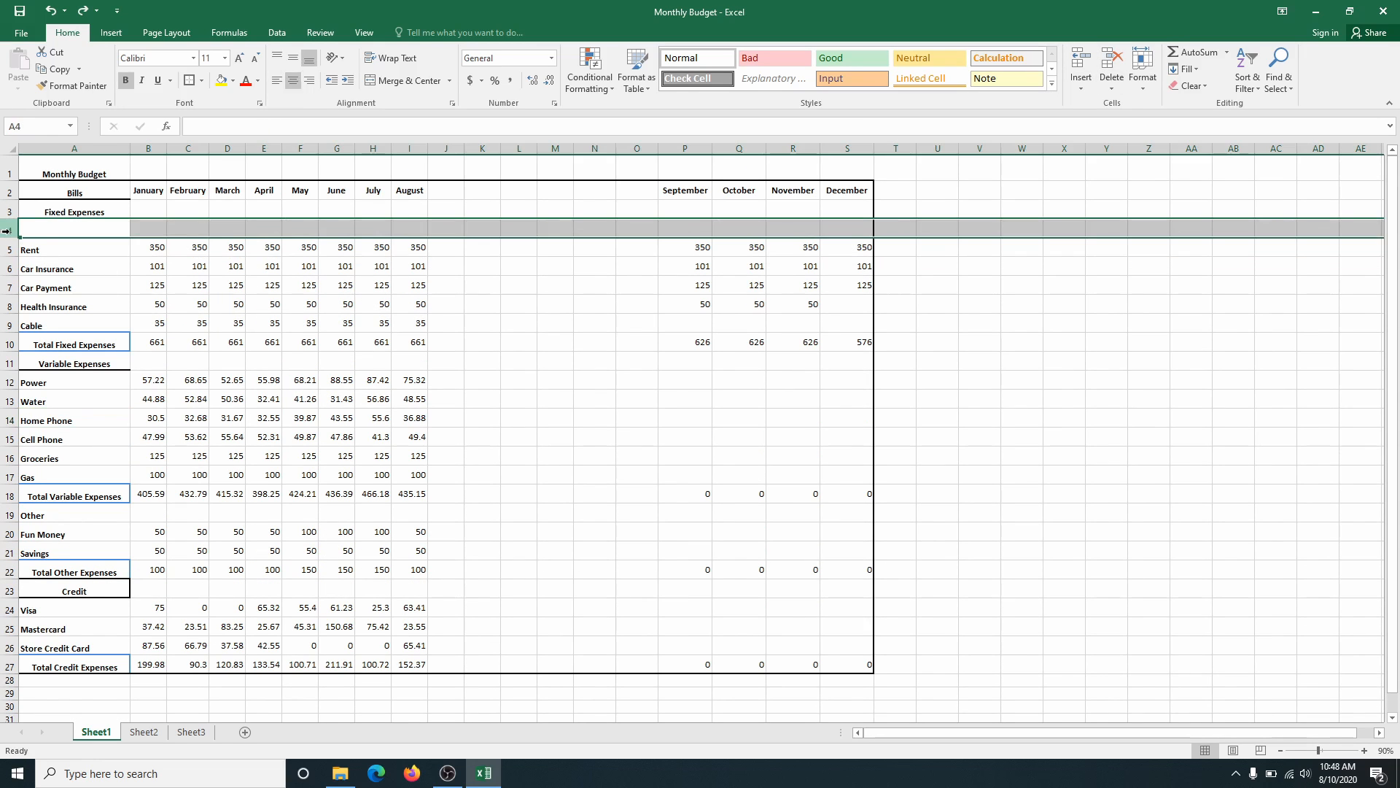
left_click(1111, 73)
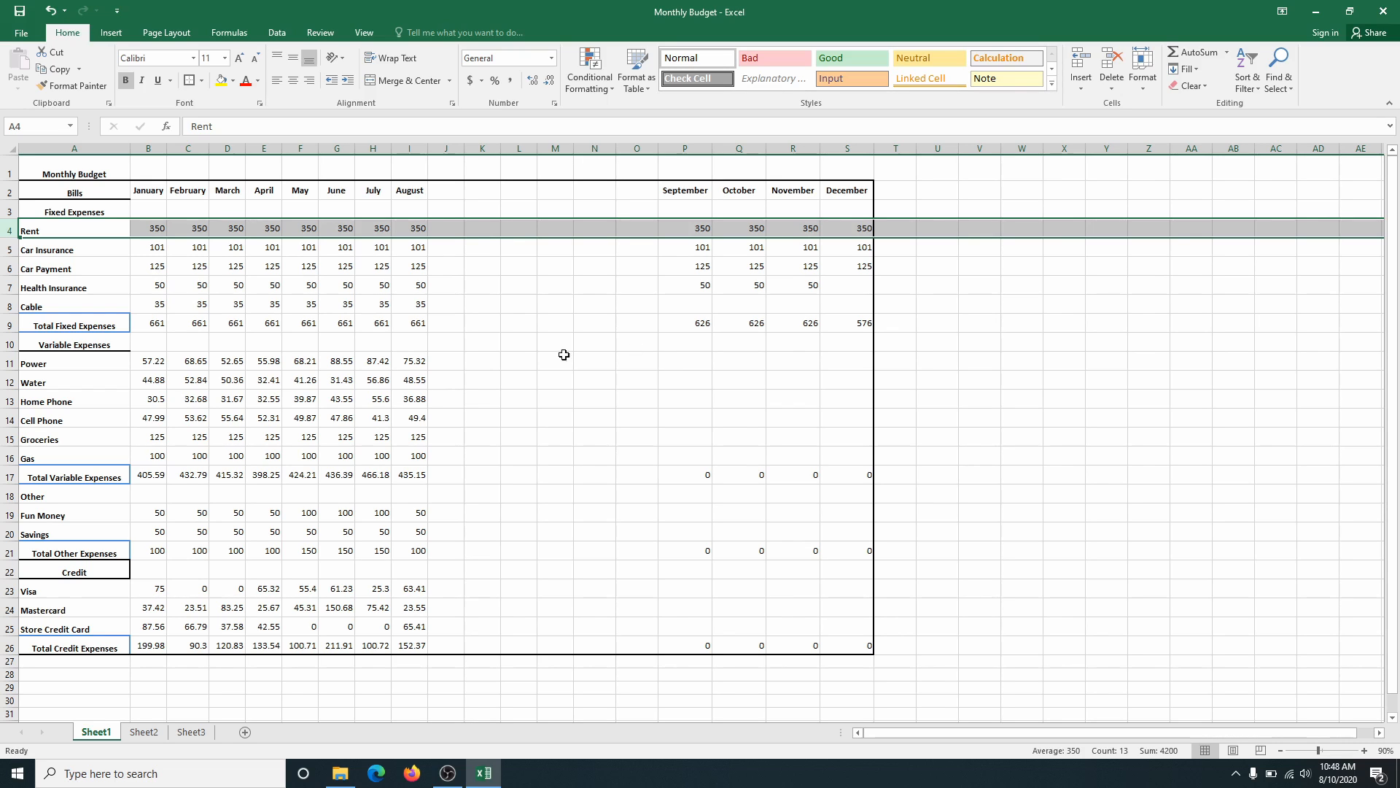
Insert a blank column before each of the February, March and April columns.
left_click(188, 148)
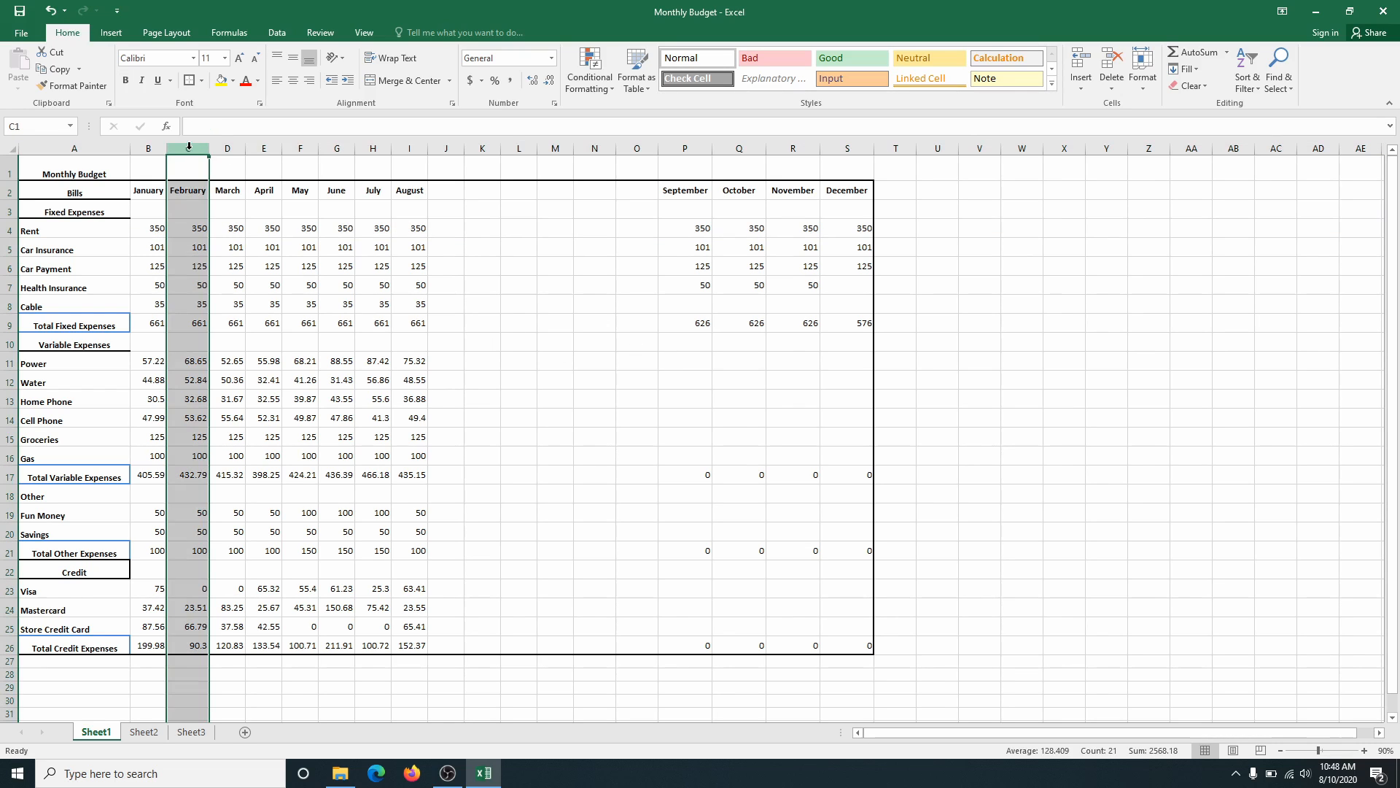
left_click(1081, 69)
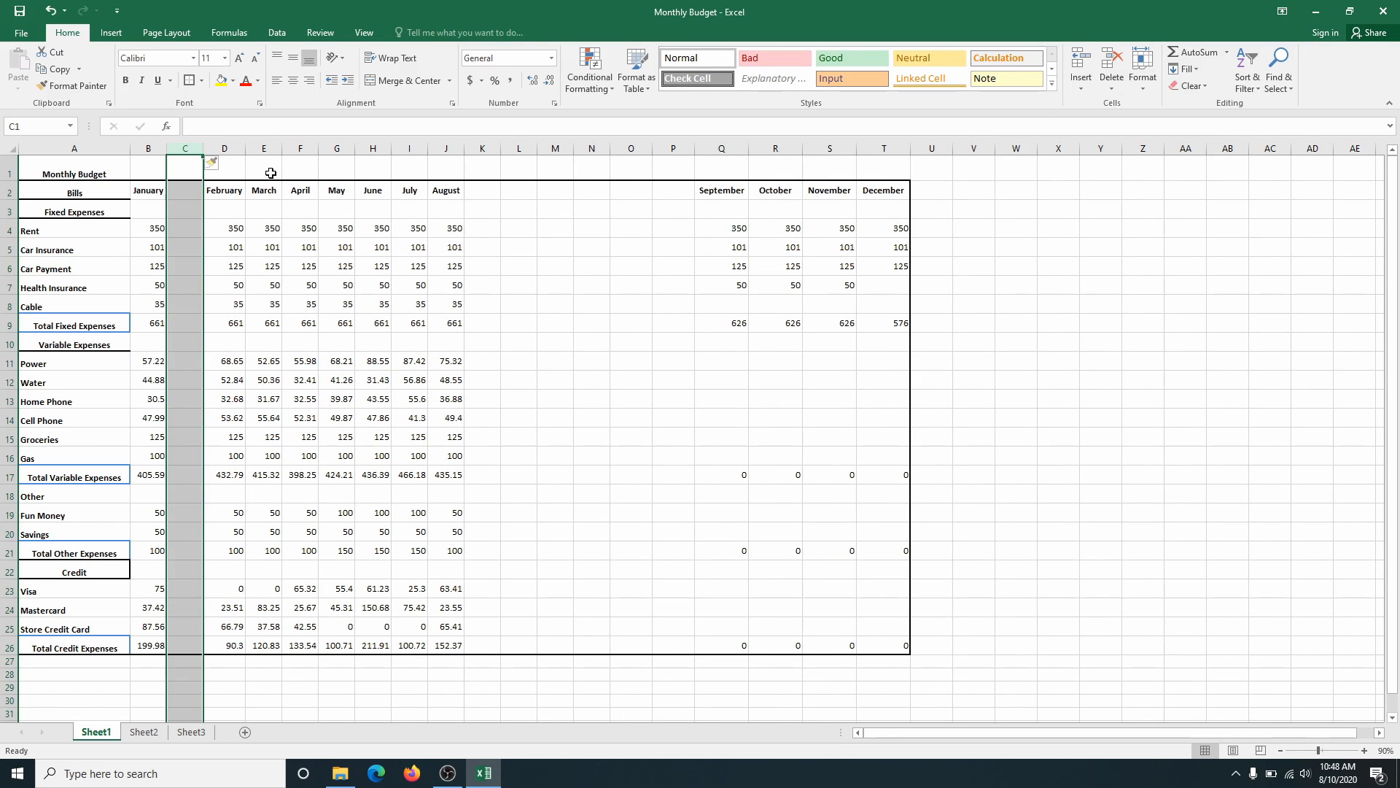
left_click(261, 148)
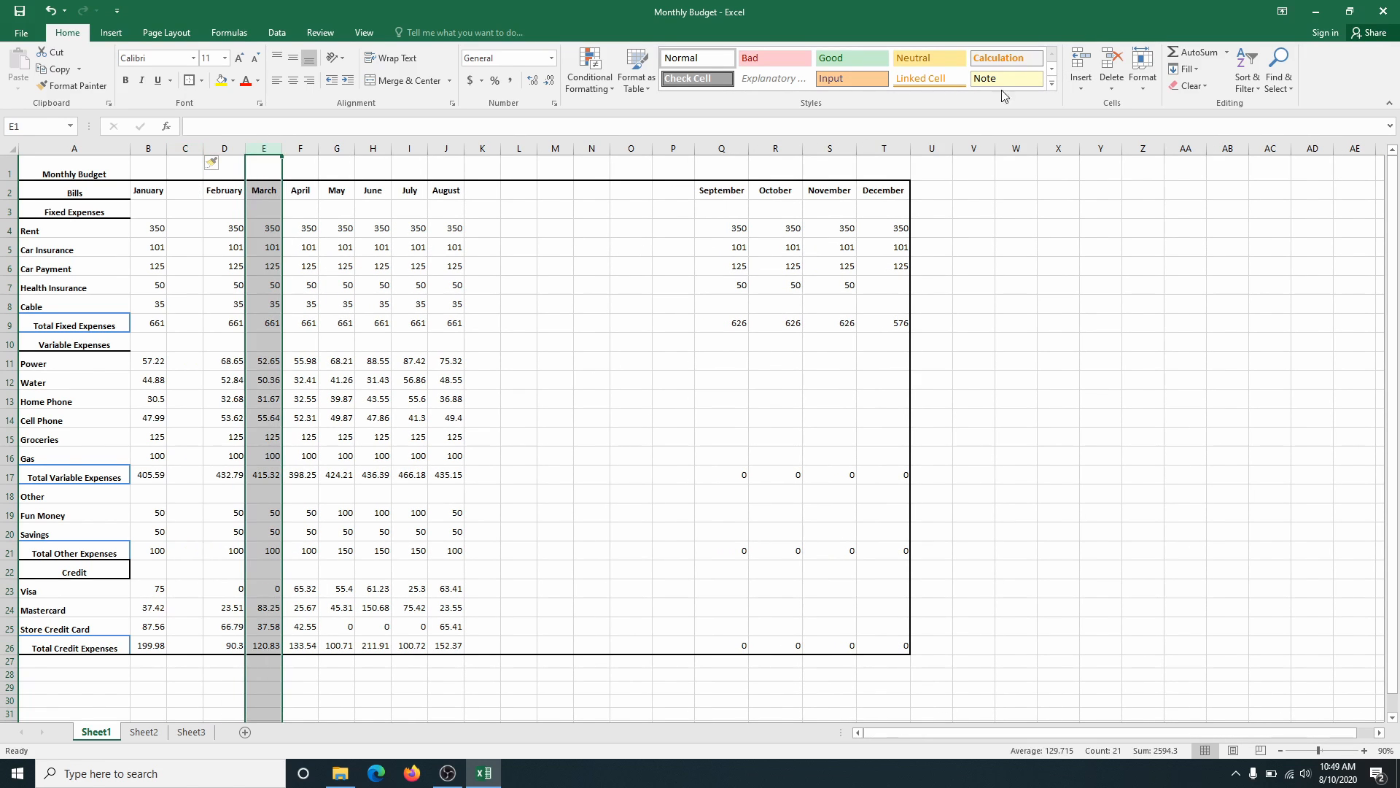
left_click(1082, 65)
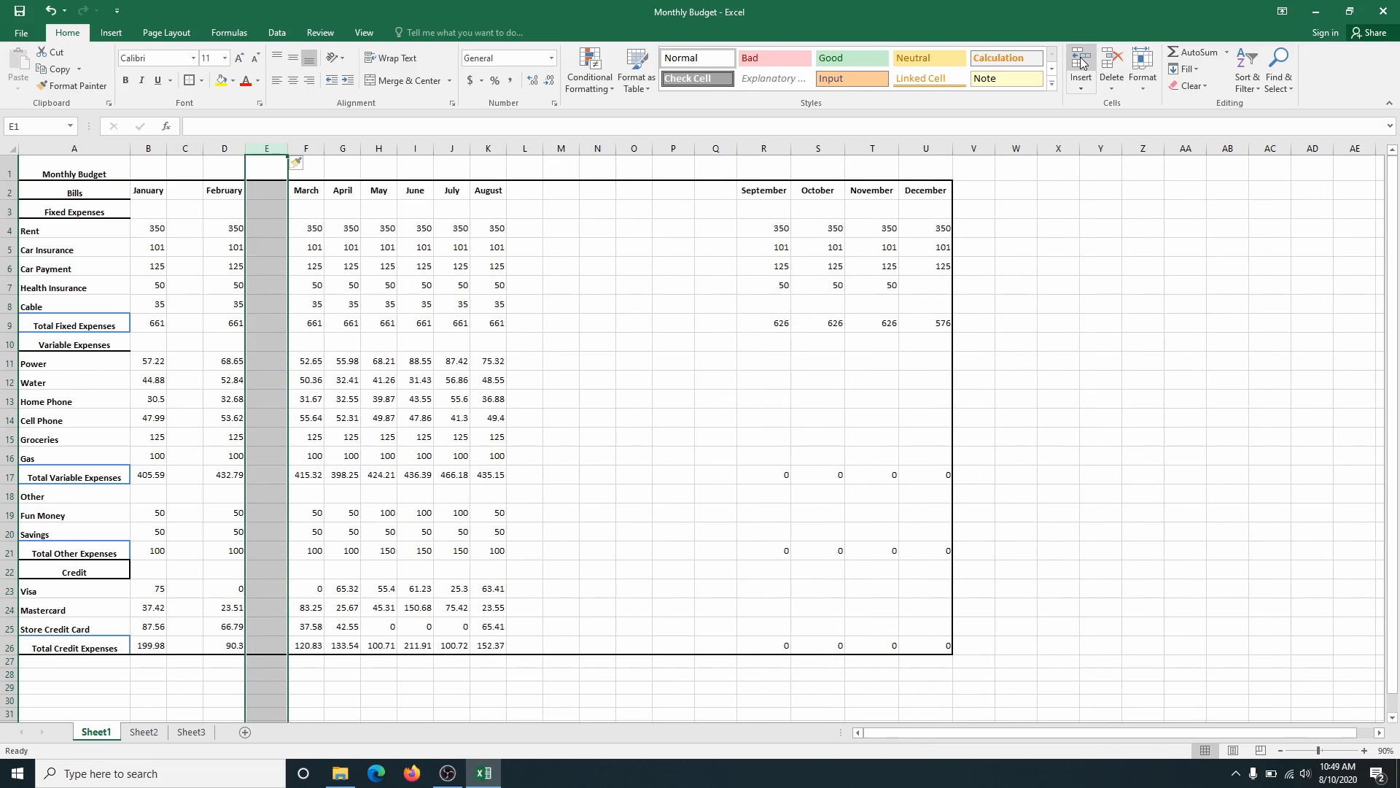
left_click(344, 149)
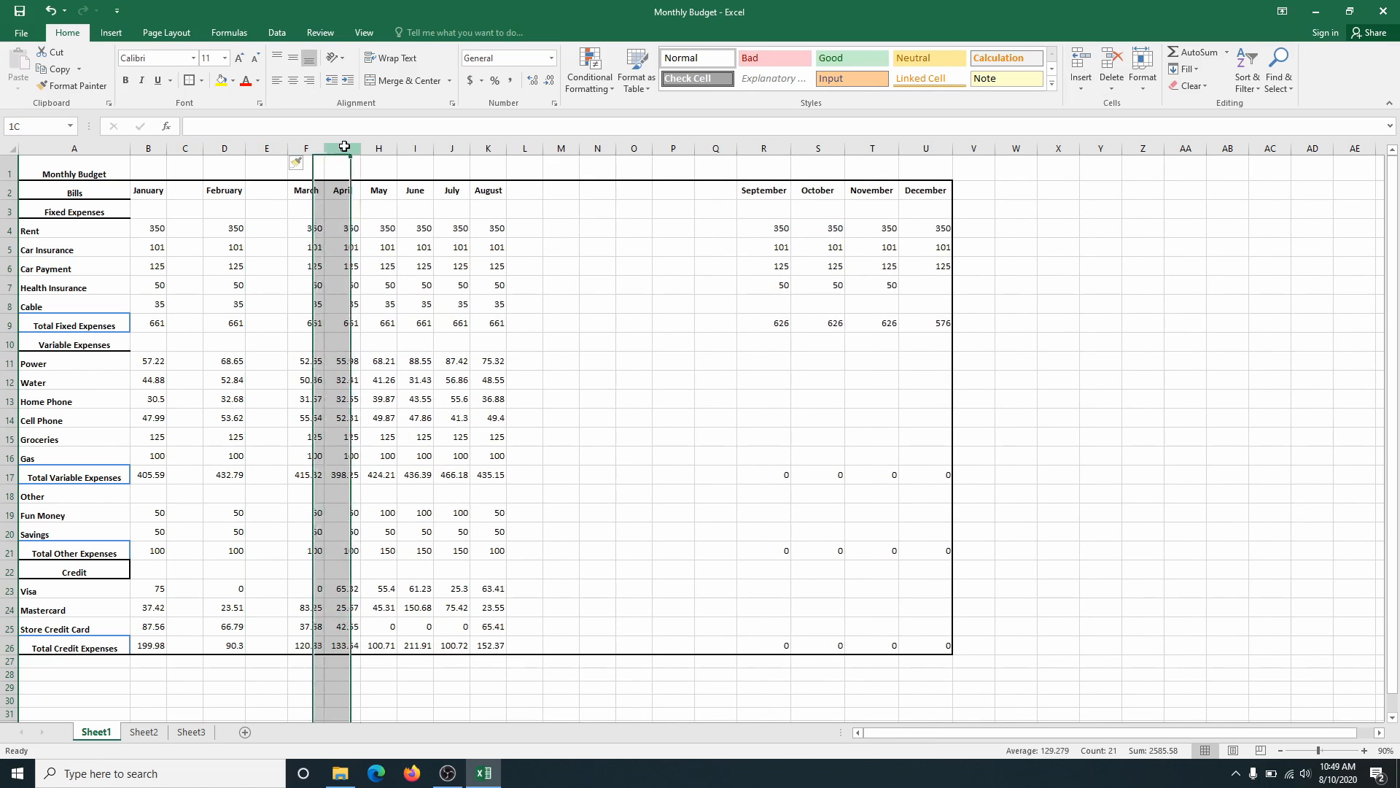
left_click(1079, 64)
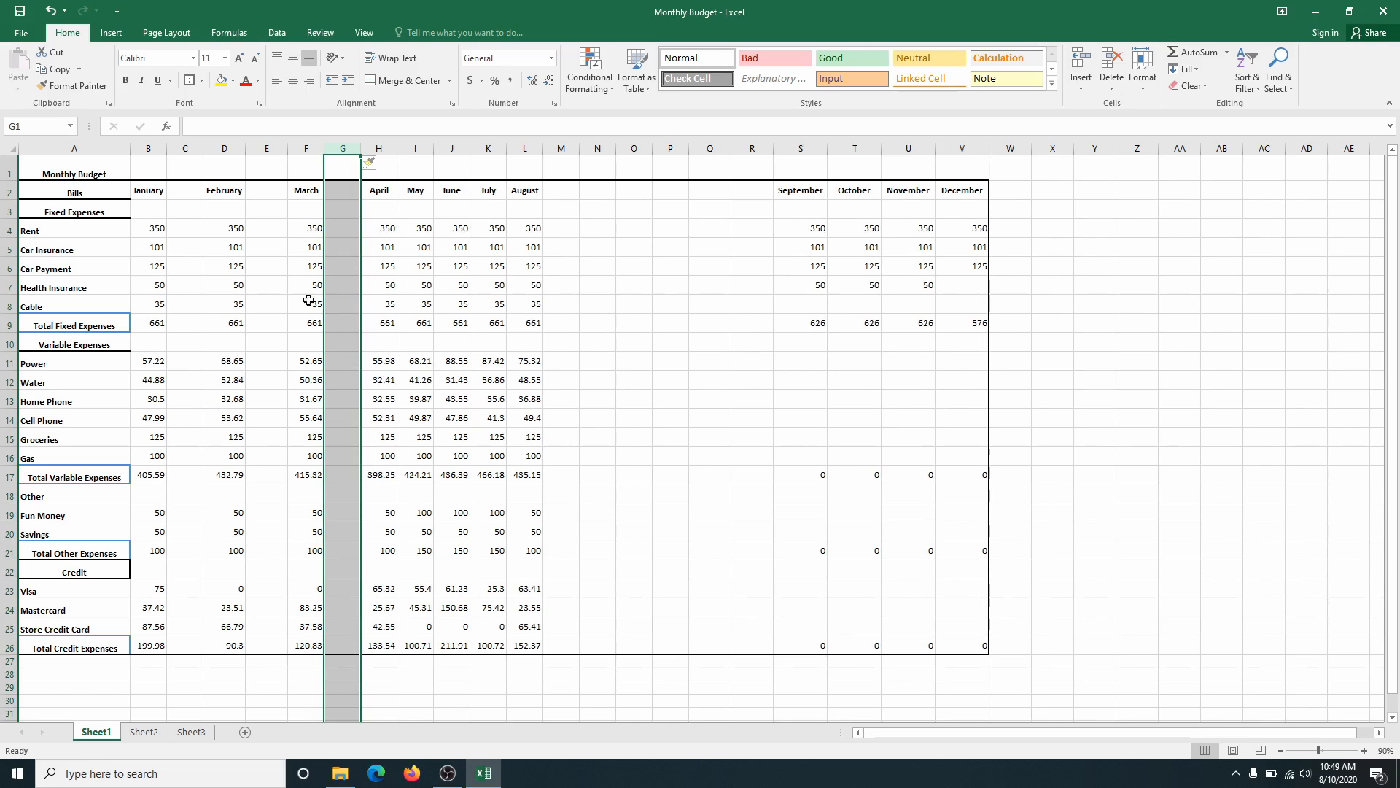
Delete the blank columns C, E and G together so the January to April columns are adjacent.
left_click(188, 148)
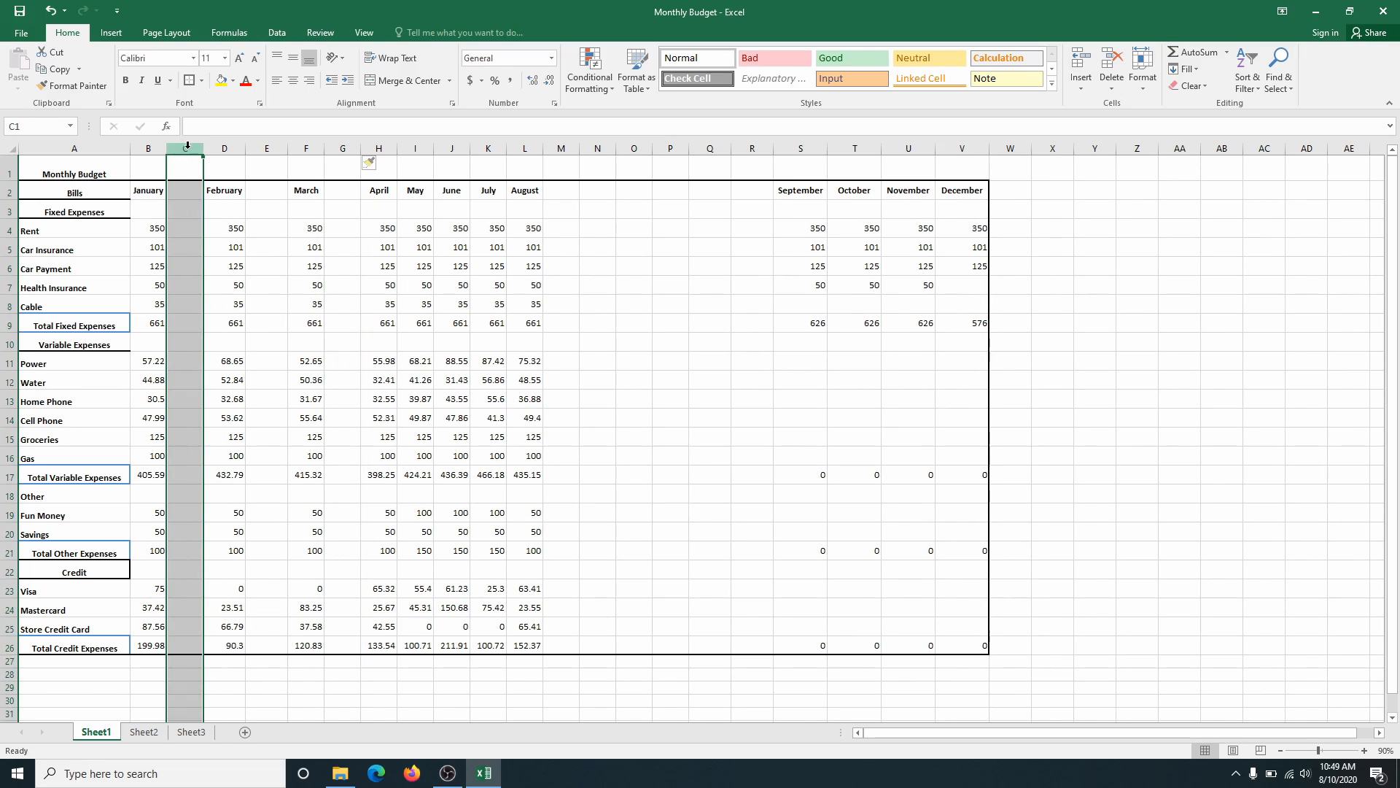
left_click(267, 148, "ctrl")
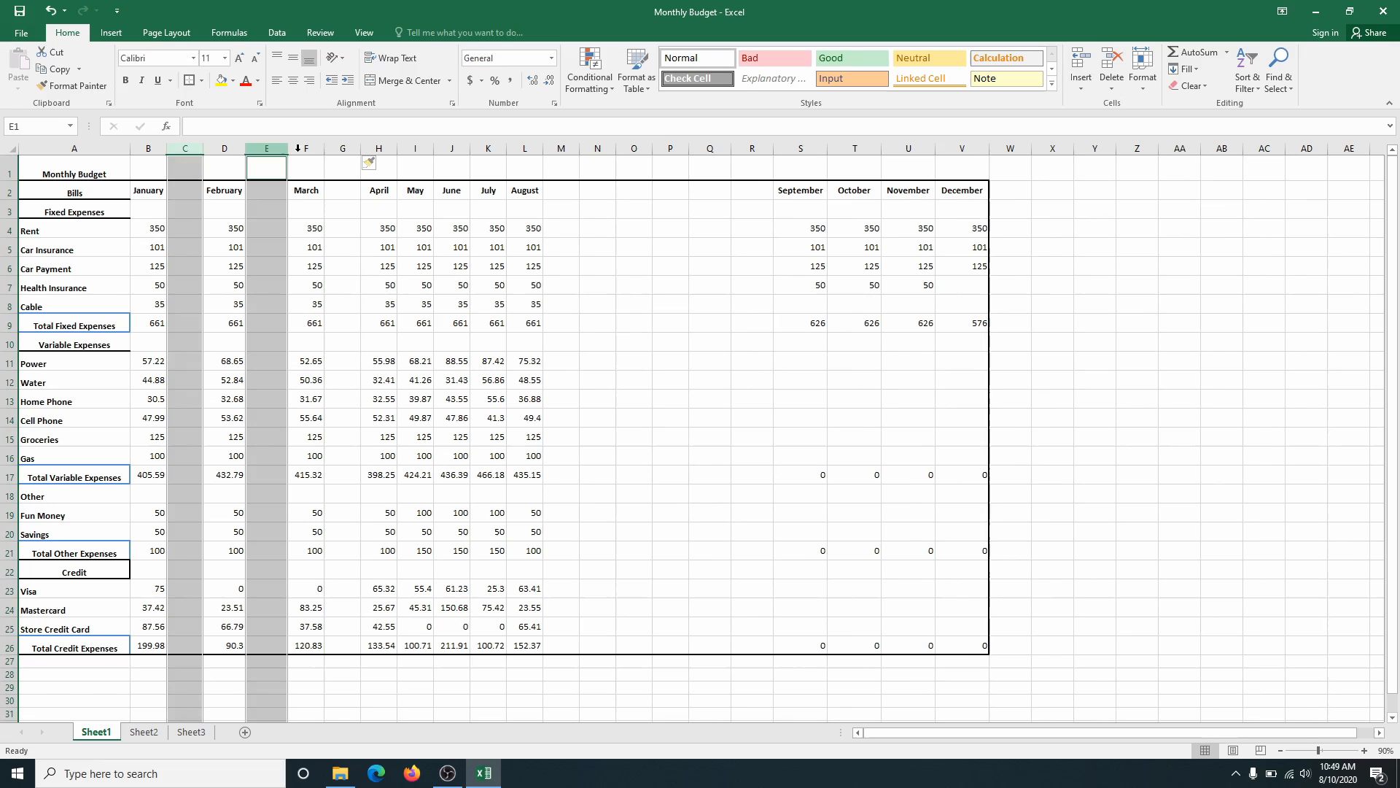
left_click(343, 148, "ctrl")
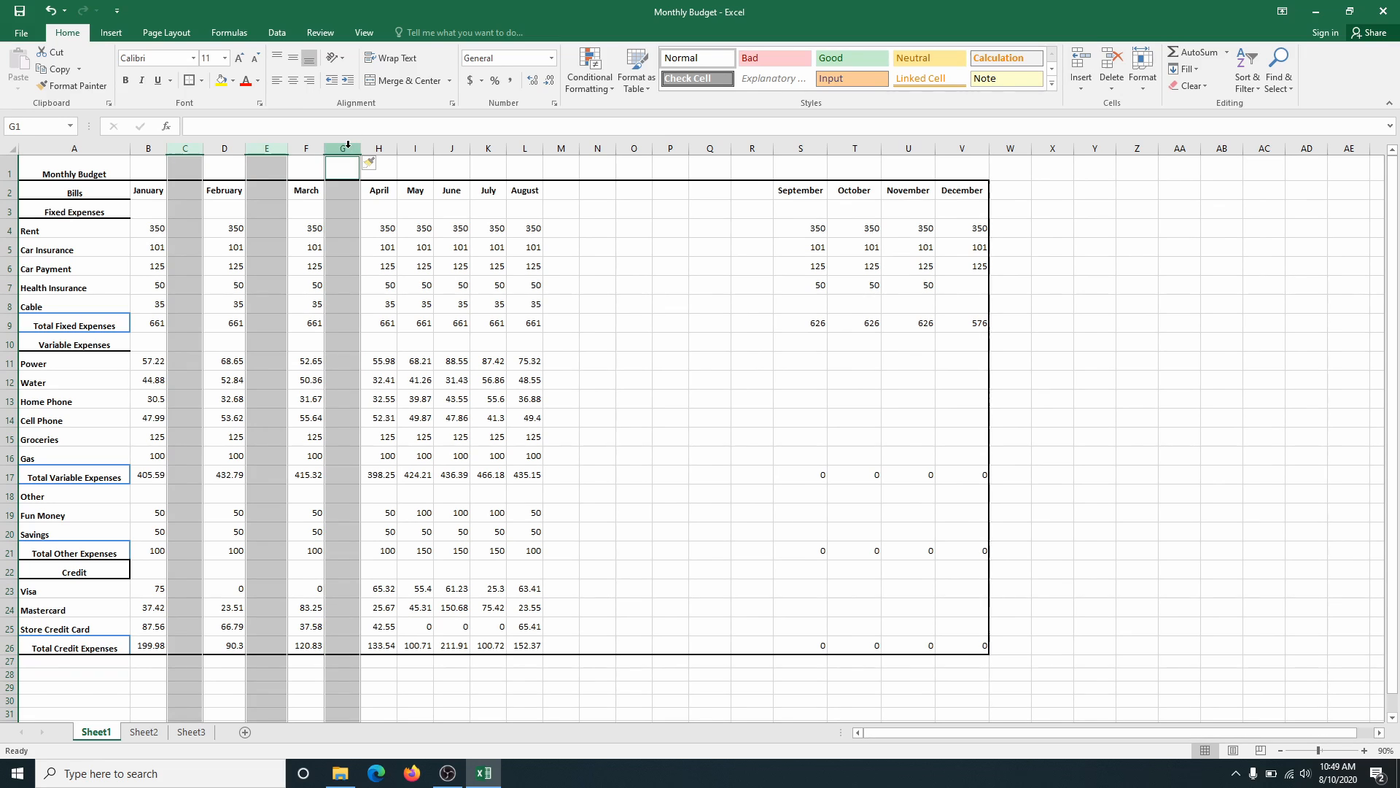
left_click(1113, 62)
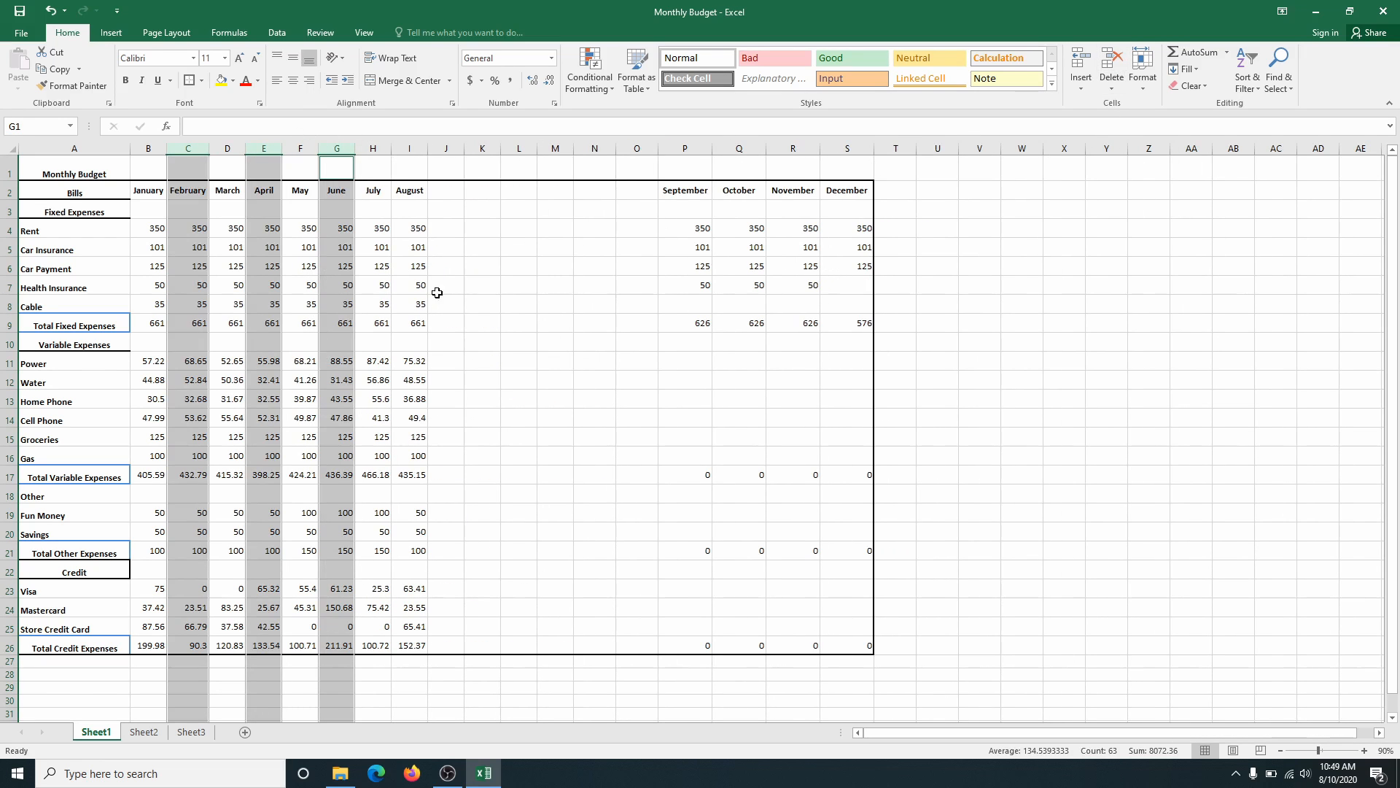
Delete the empty columns J through O between August and September.
left_click_drag(445, 148, 640, 146)
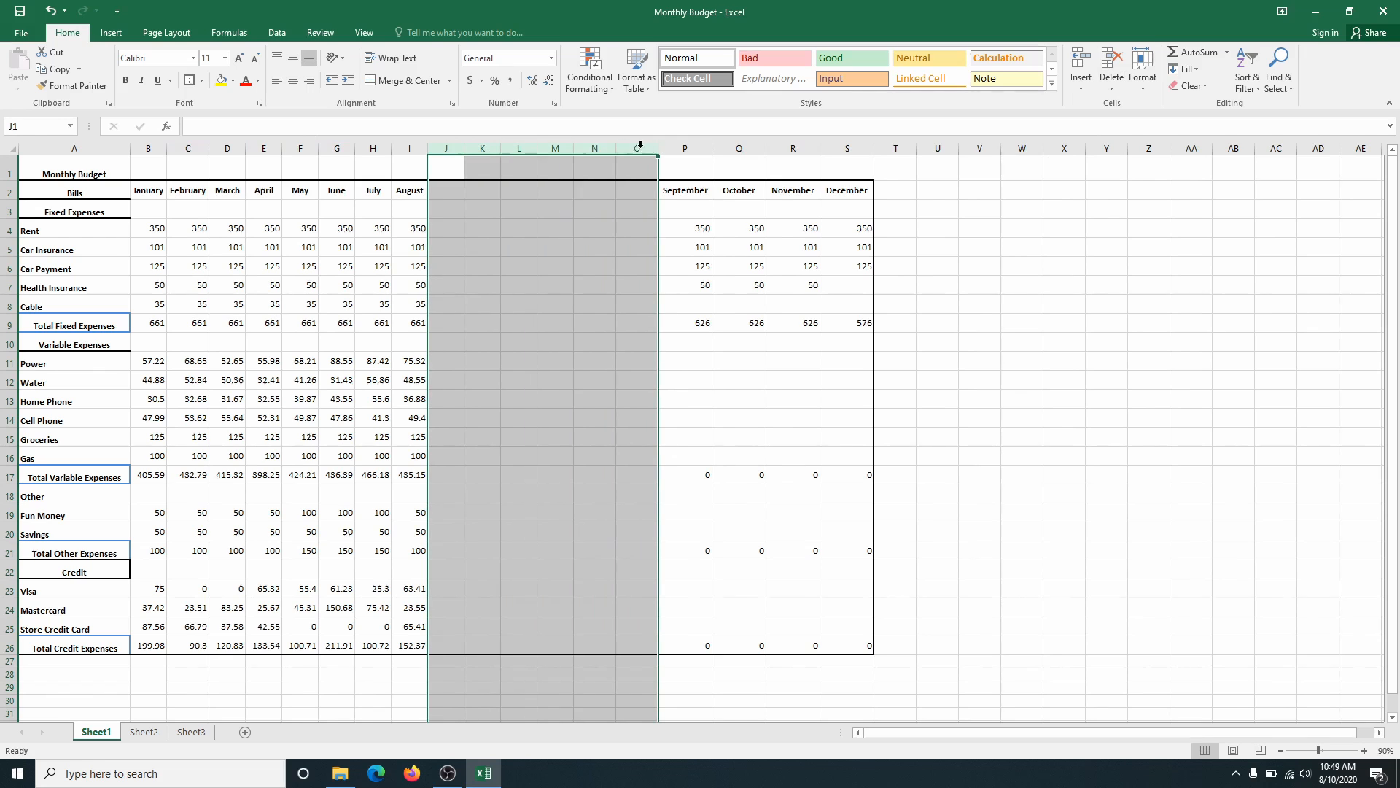
left_click(1106, 66)
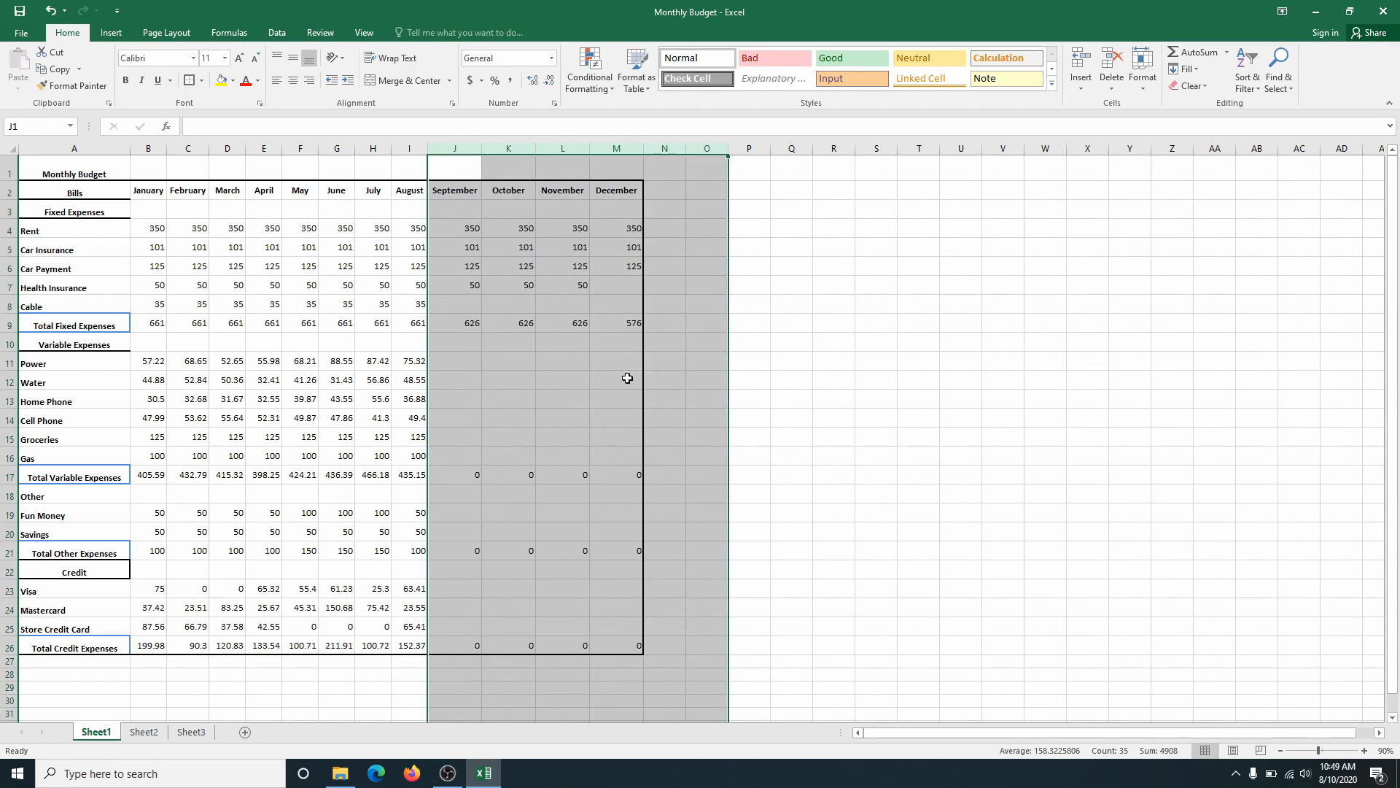
left_click(555, 412)
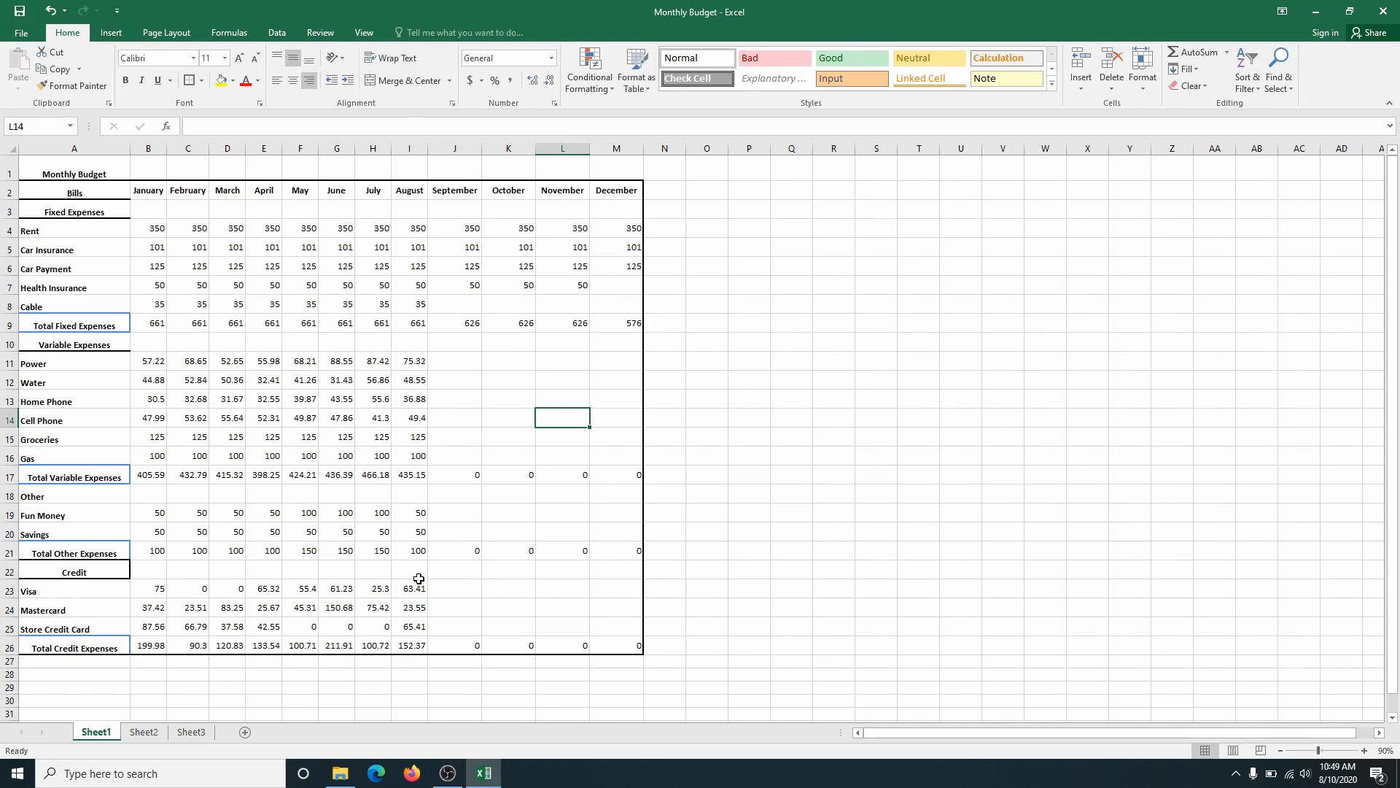
Merge and center the Monthly Budget title across A1:M1 and set its font size to 18.
scroll(419, 578, "down", 2)
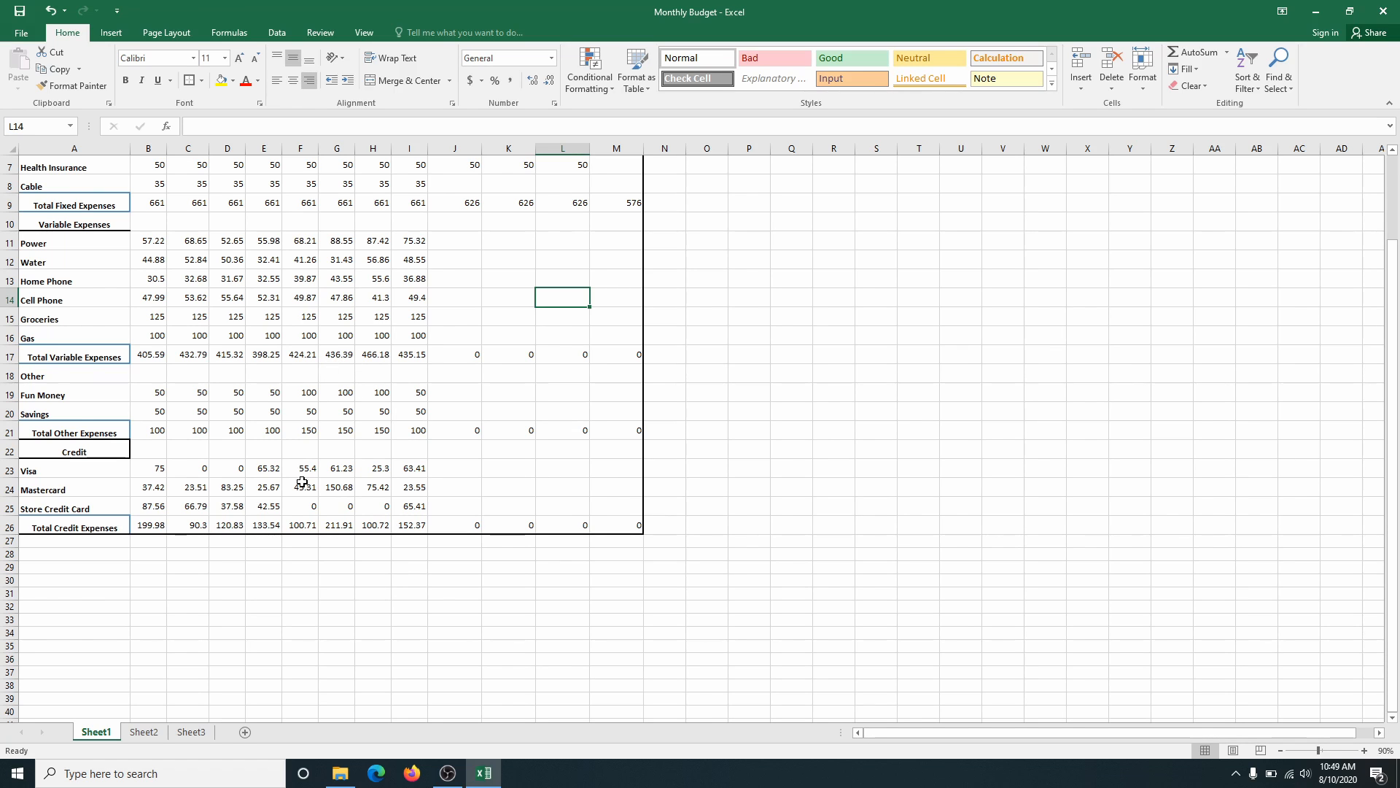
scroll(304, 480, "up", 2)
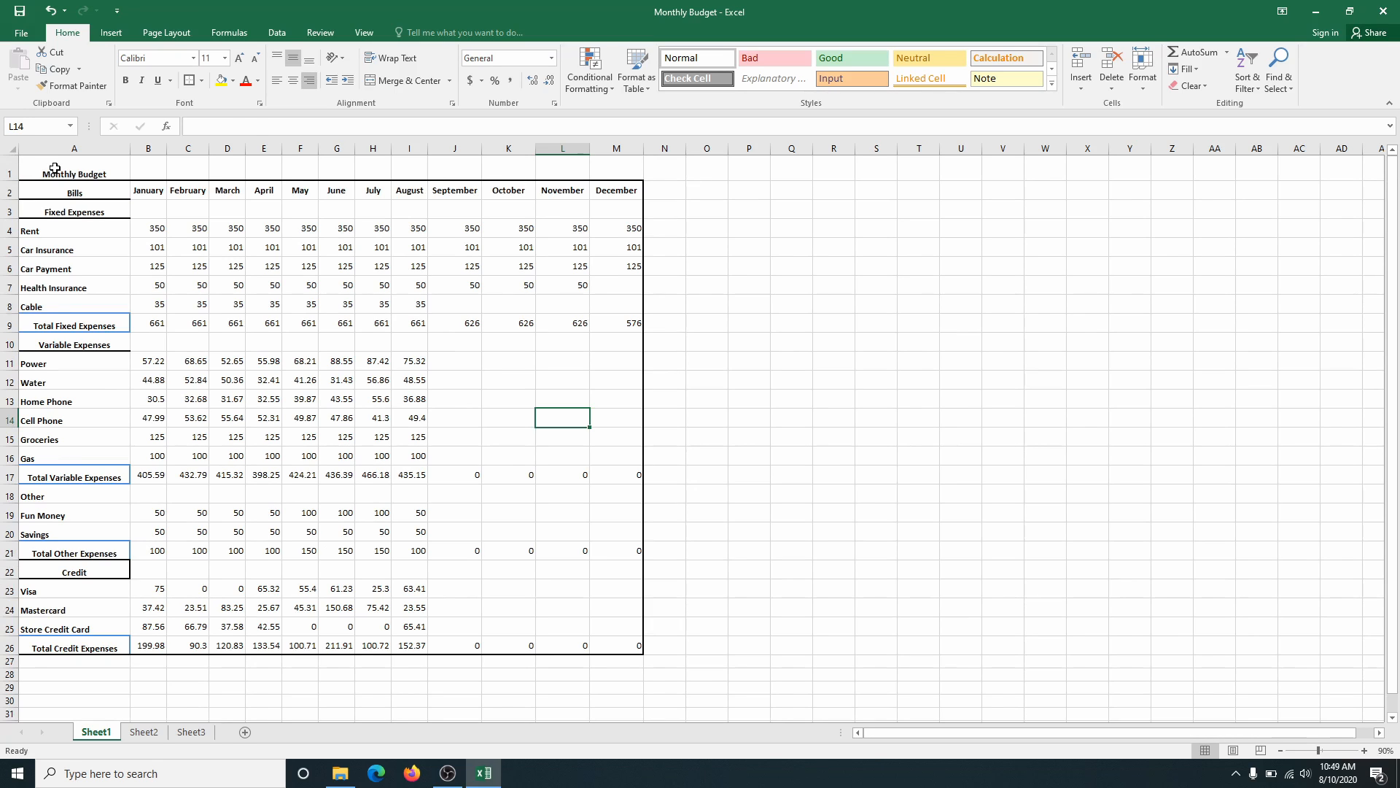
left_click_drag(55, 168, 616, 169)
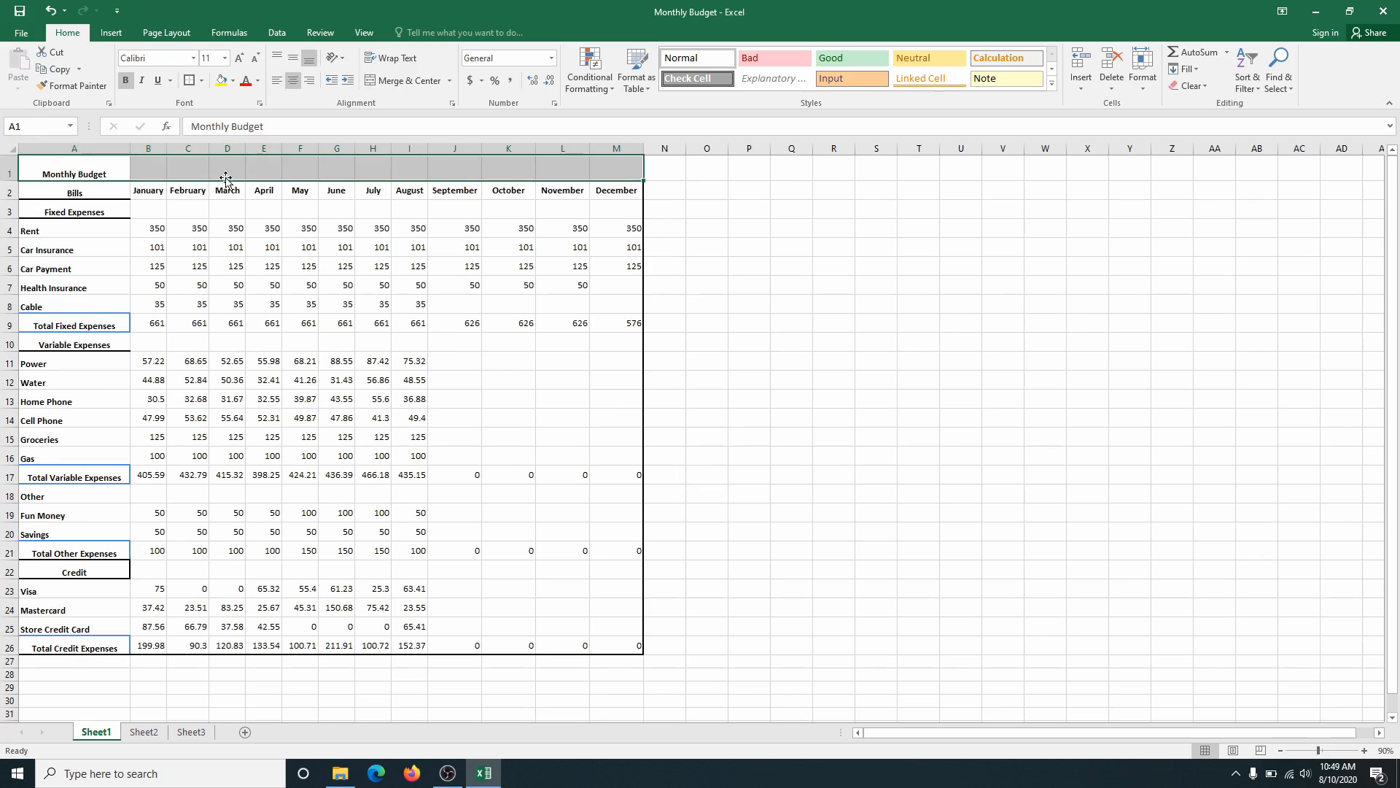
left_click(372, 82)
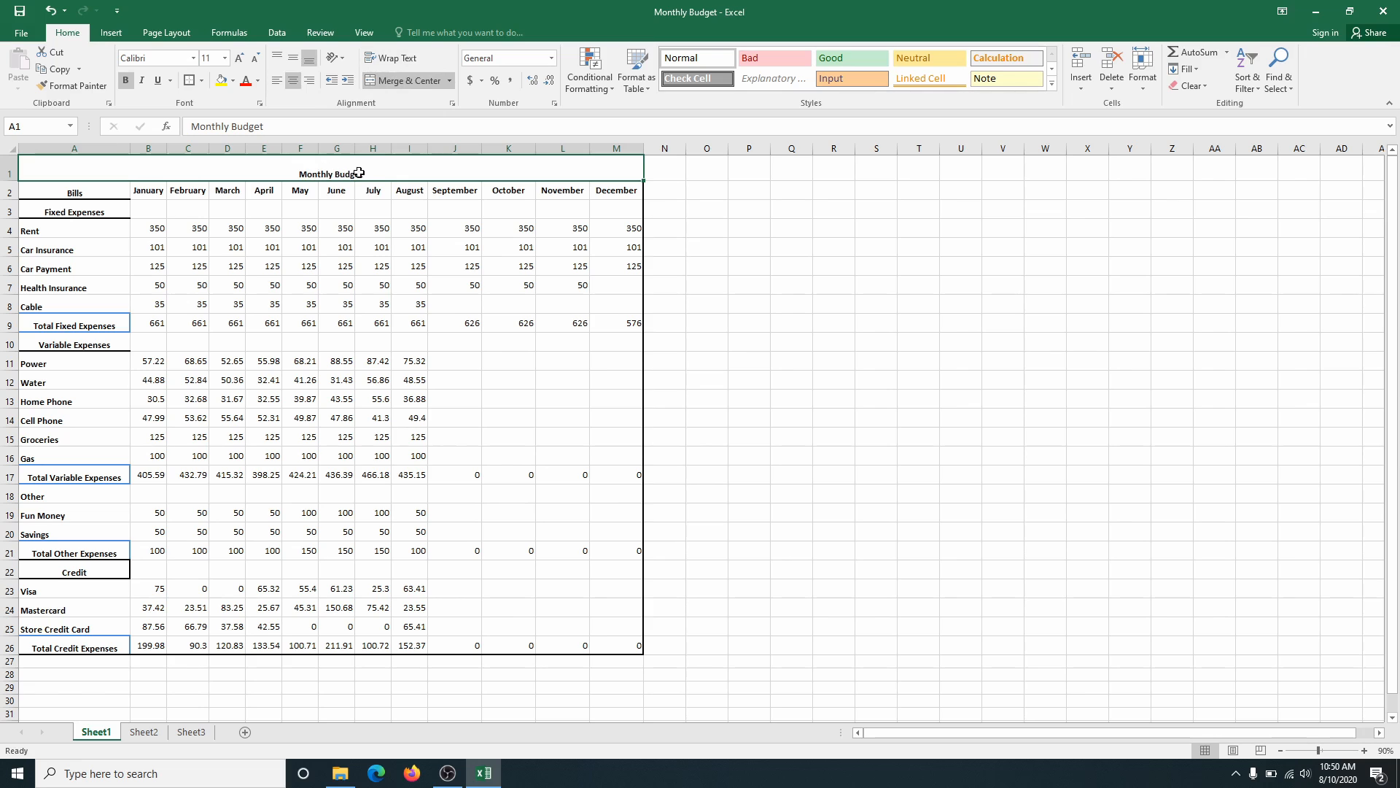
left_click(224, 58)
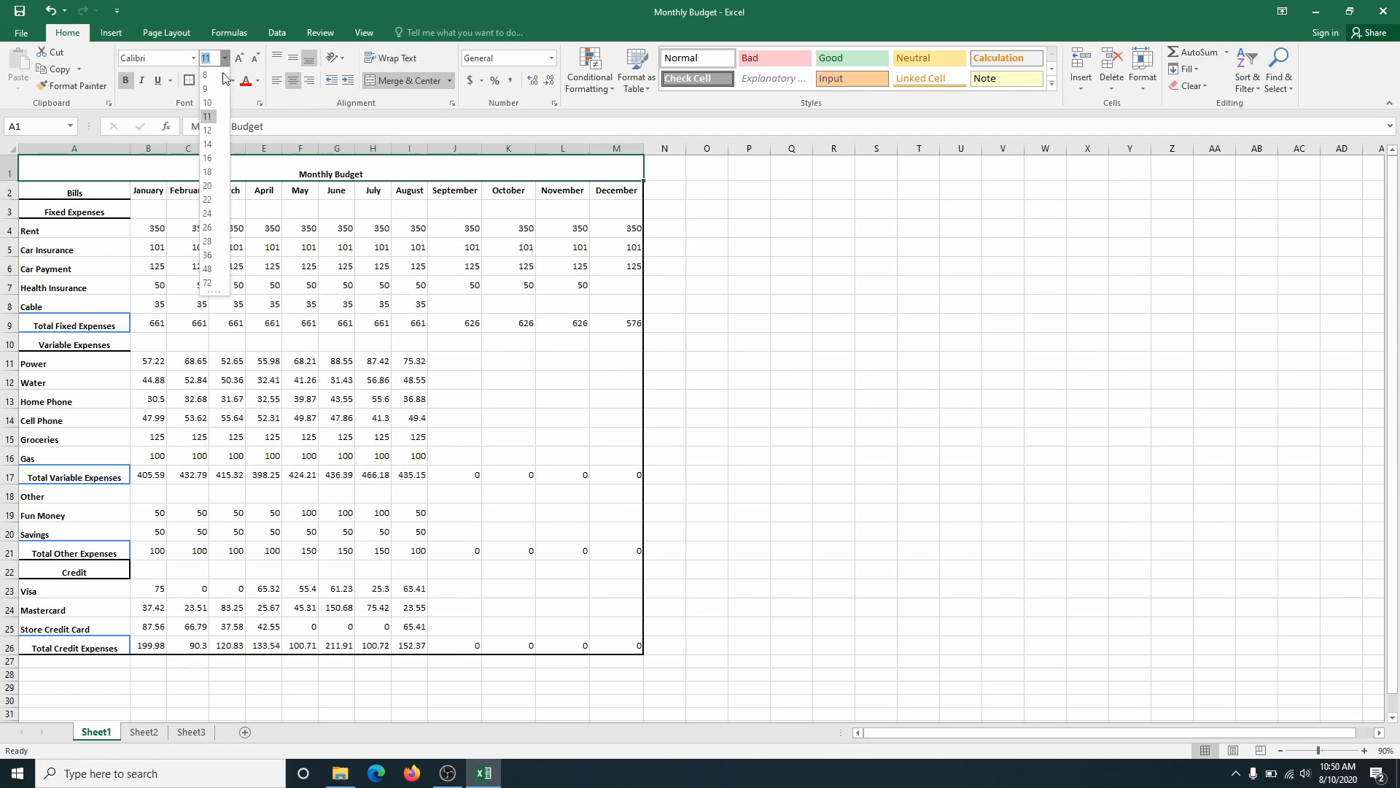
left_click(208, 172)
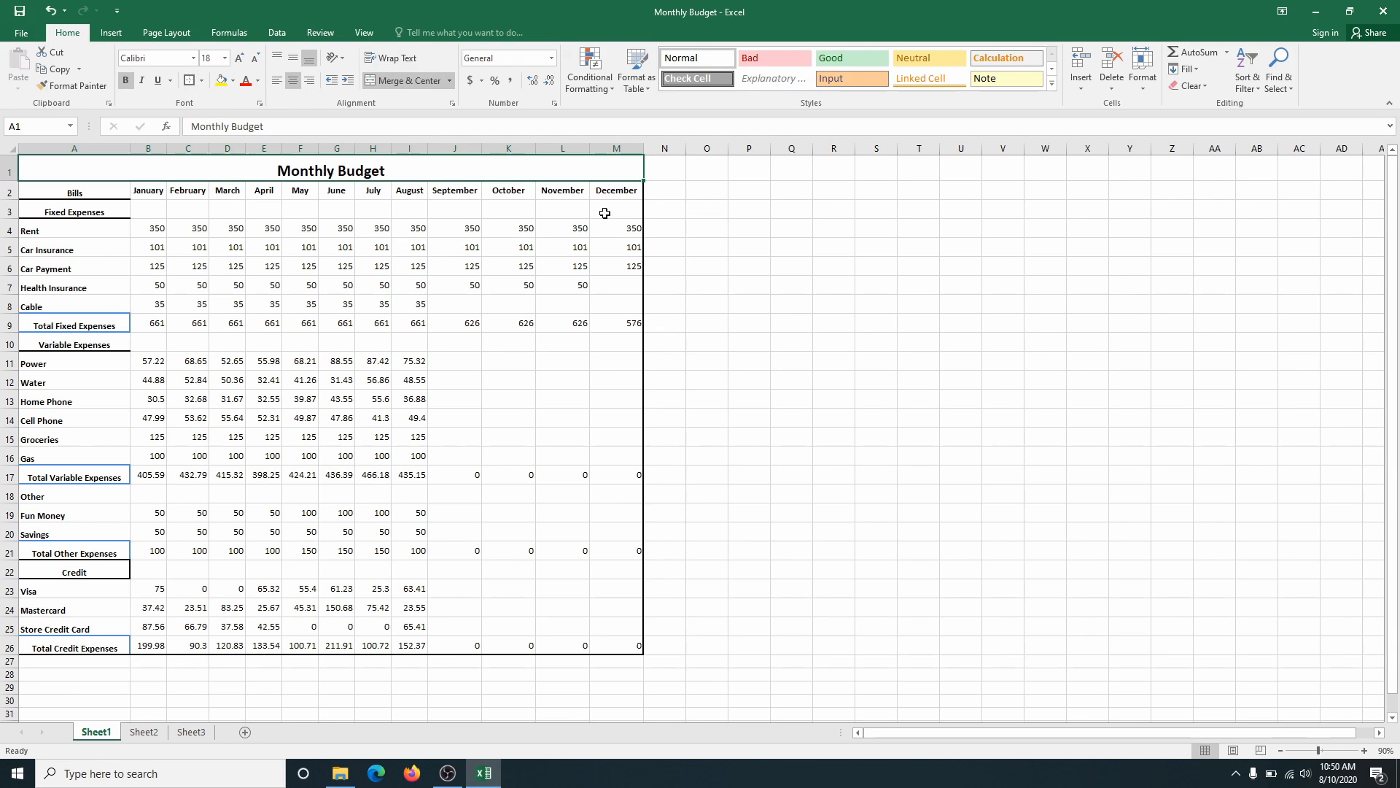
left_click(657, 193)
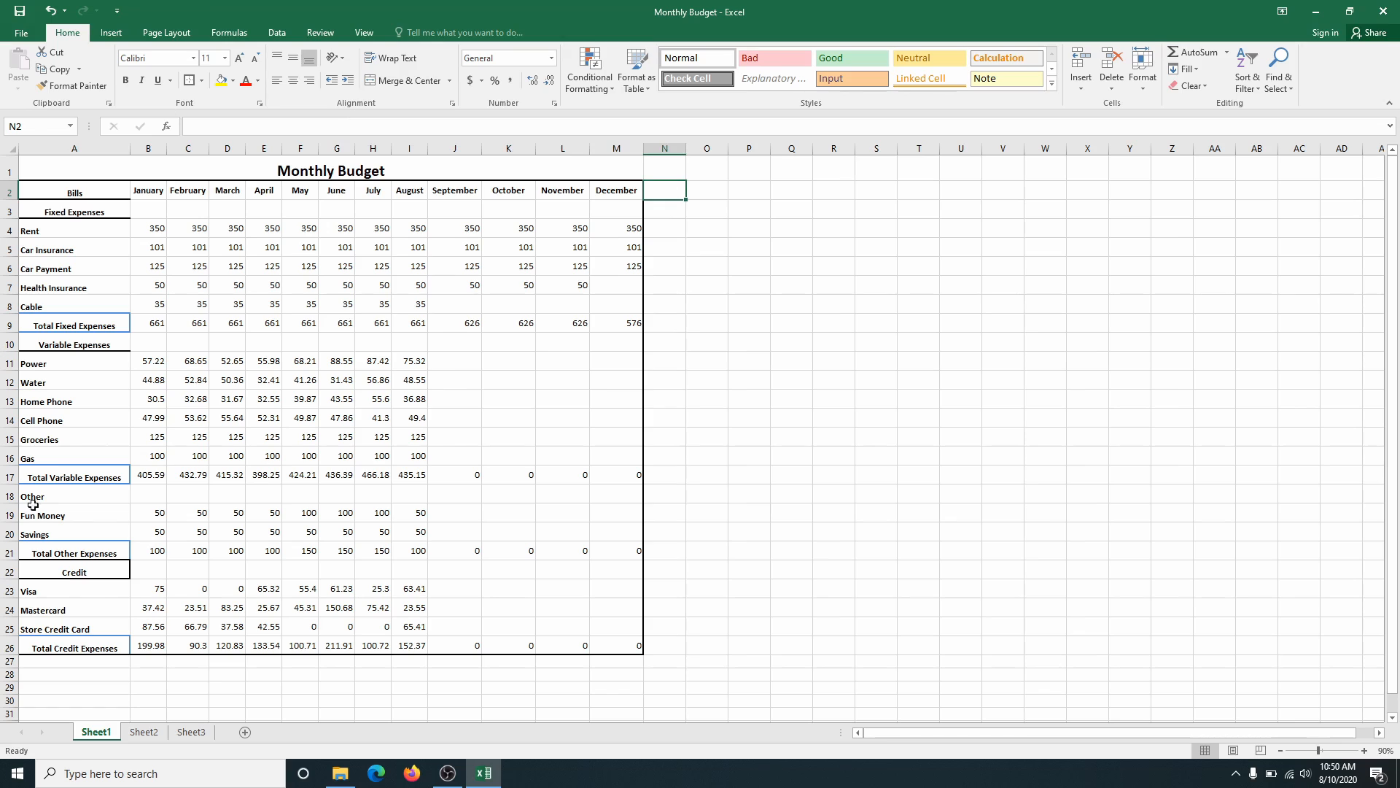